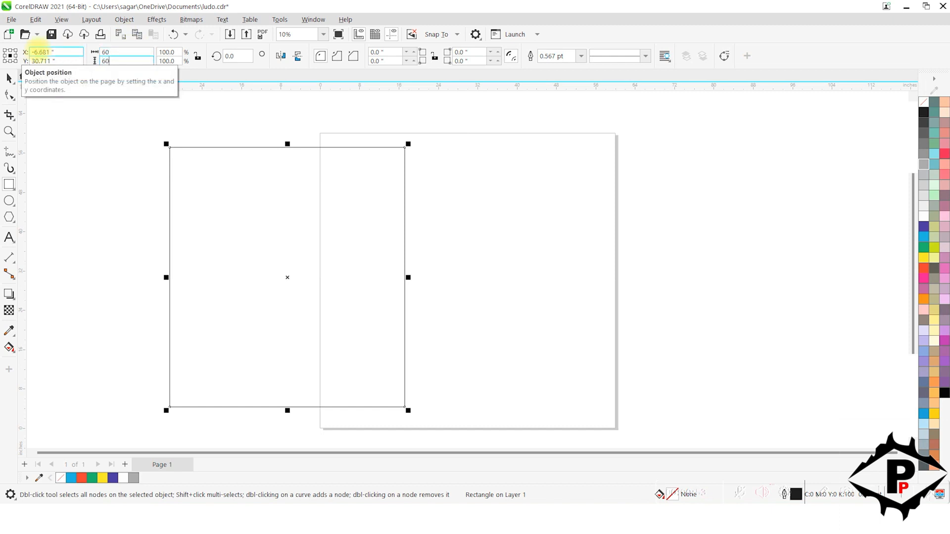
- Make the large rectangle a 60 × 60 inch orange square centred on the page
{"action": "key", "text": "Return"}
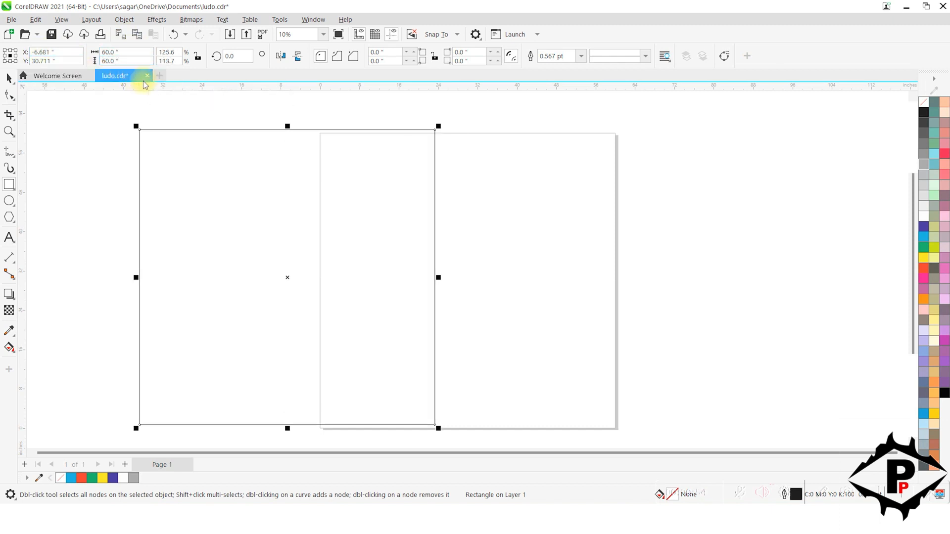
{"action": "left_click", "coordinate": [925, 300]}
{"action": "key", "text": "p"}
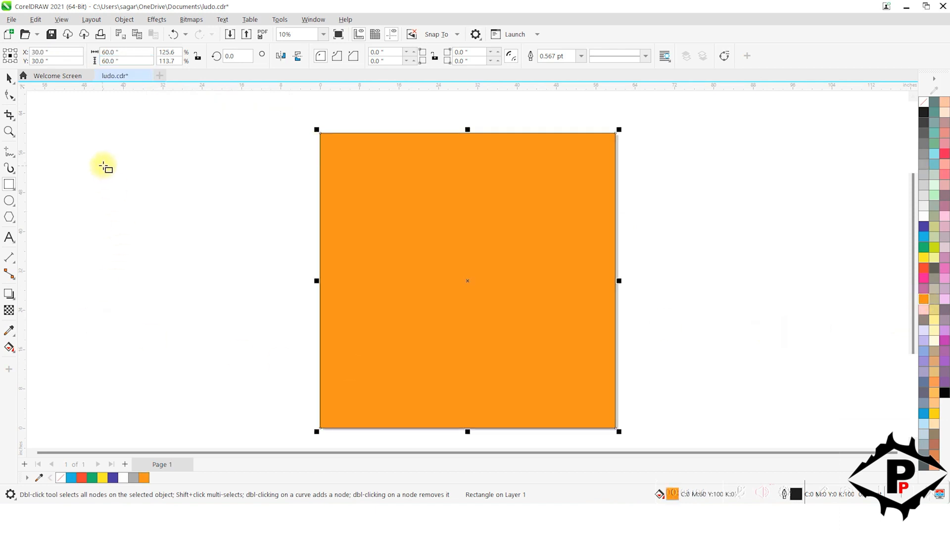
- Draw a 24 × 24 inch square in the empty area beside the page and fill it with red
{"action": "left_click_drag", "start_coordinate": [103, 166], "coordinate": [251, 324]}
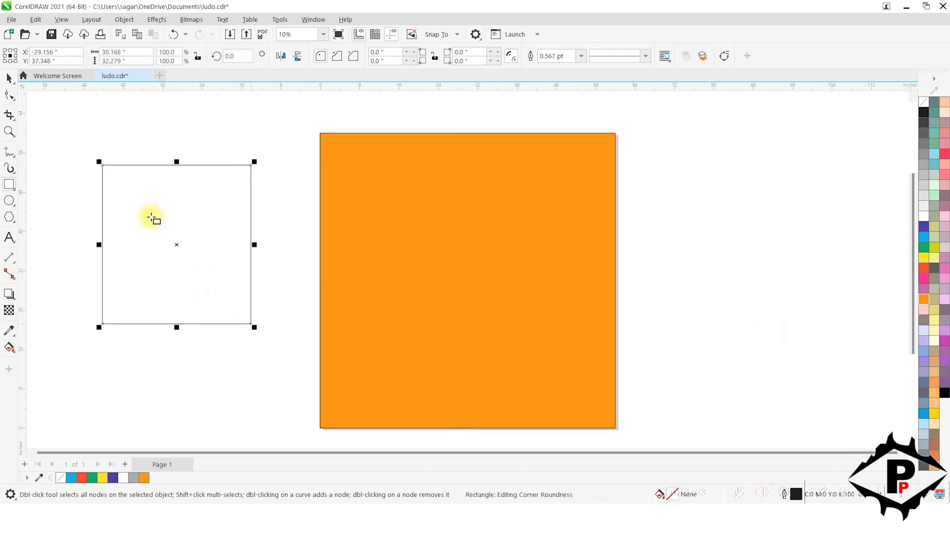
{"action": "double_click", "coordinate": [137, 52]}
{"action": "type", "text": "24"}
{"action": "key", "text": "Tab"}
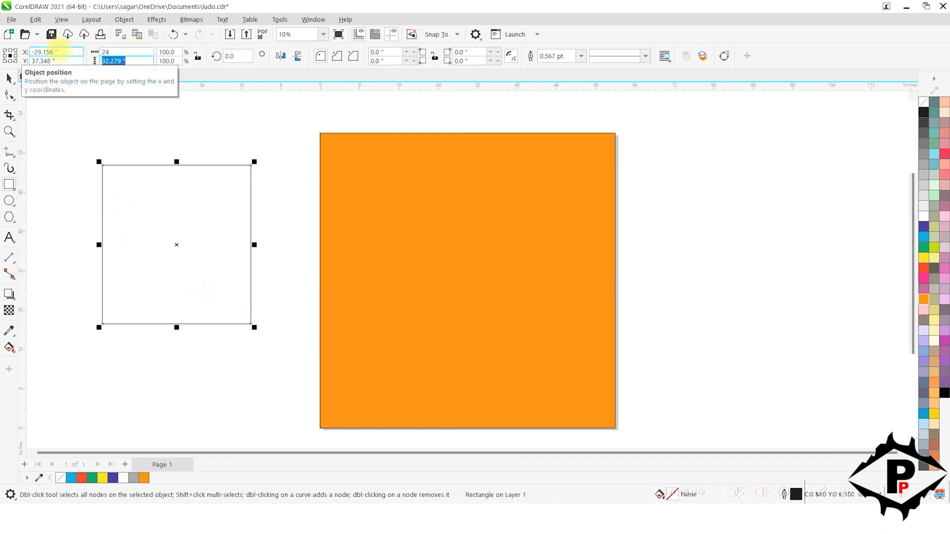
{"action": "type", "text": "24"}
{"action": "key", "text": "Return"}
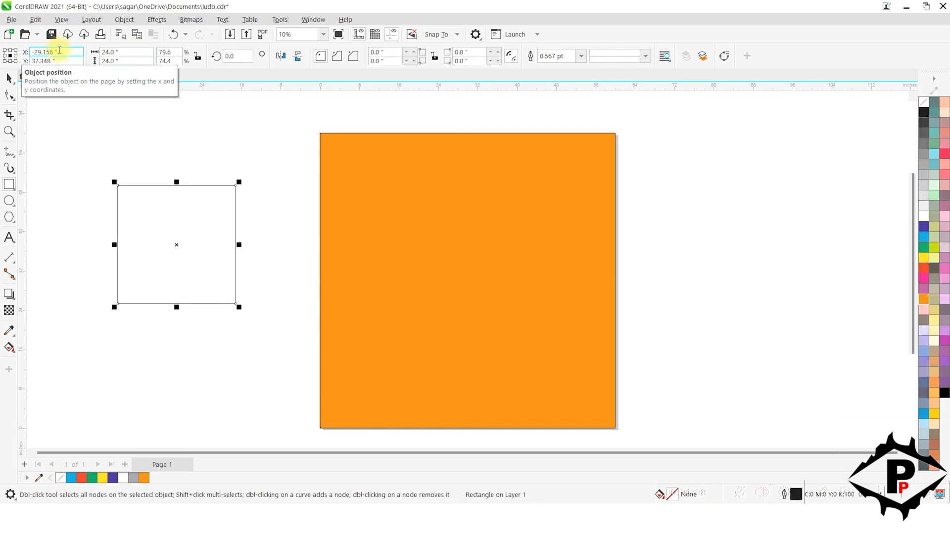
{"action": "left_click", "coordinate": [924, 270]}
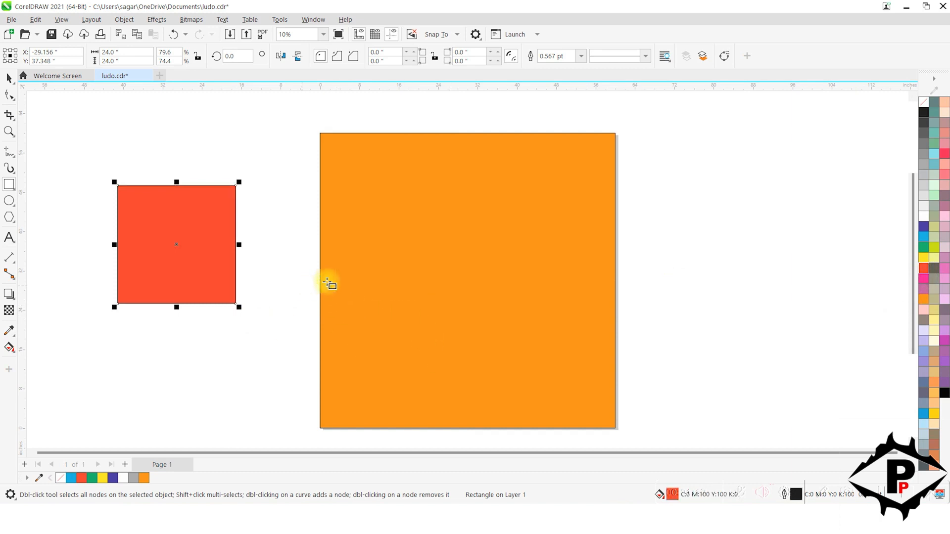
- Align the red square to the left and top edges of the orange square
{"action": "key", "text": "space"}
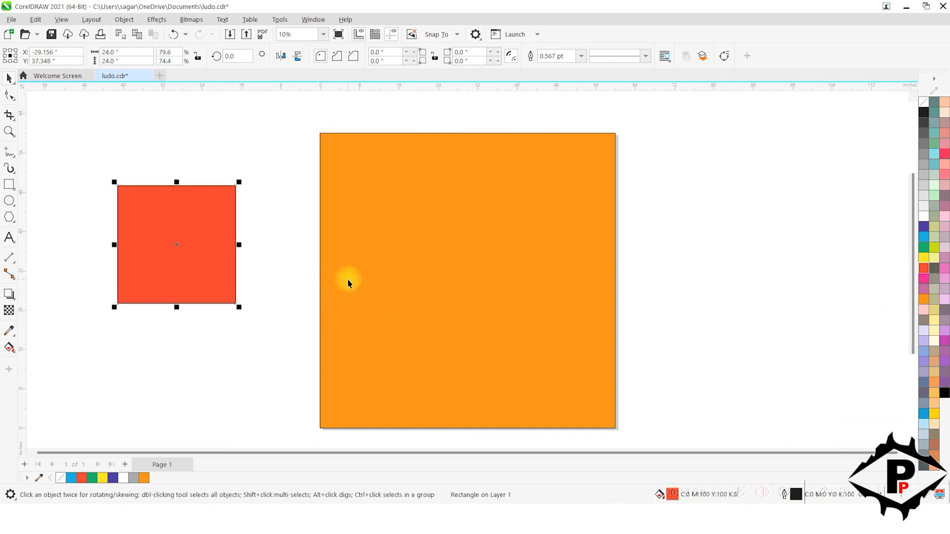
{"action": "left_click", "coordinate": [321, 276], "text": "shift"}
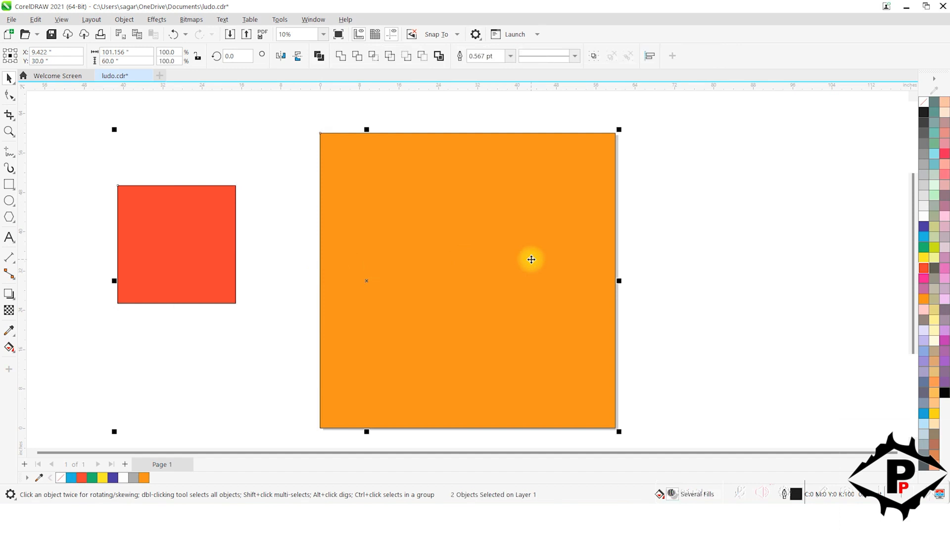
{"action": "key", "text": "l"}
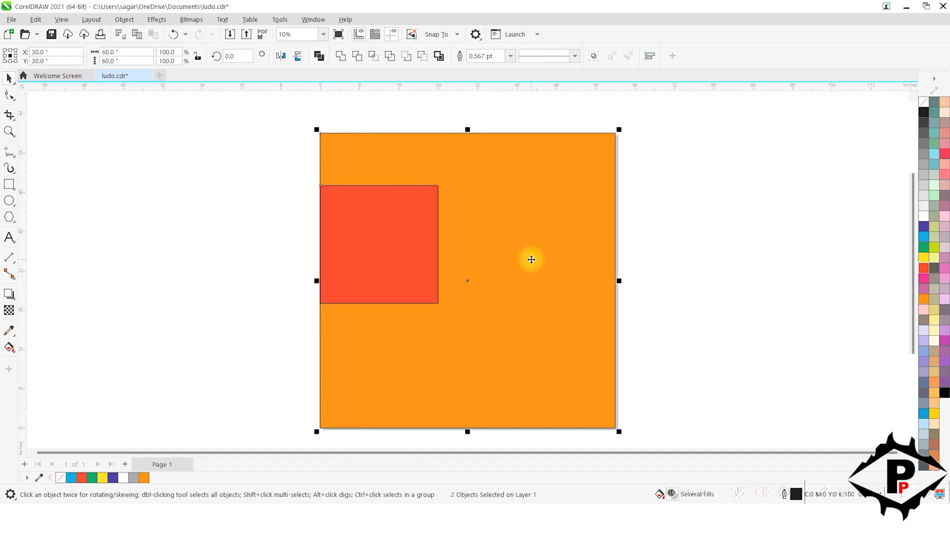
{"action": "key", "text": "t"}
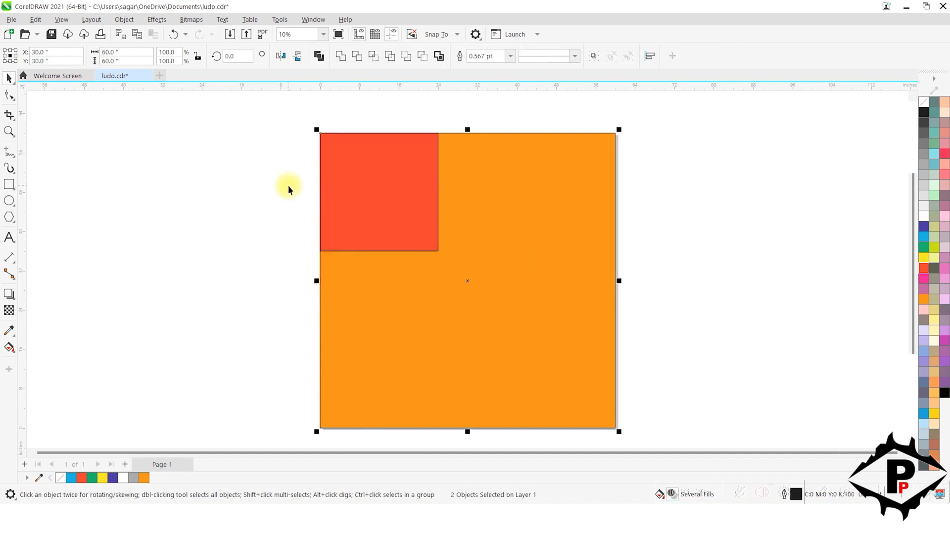
{"action": "left_click", "coordinate": [160, 192]}
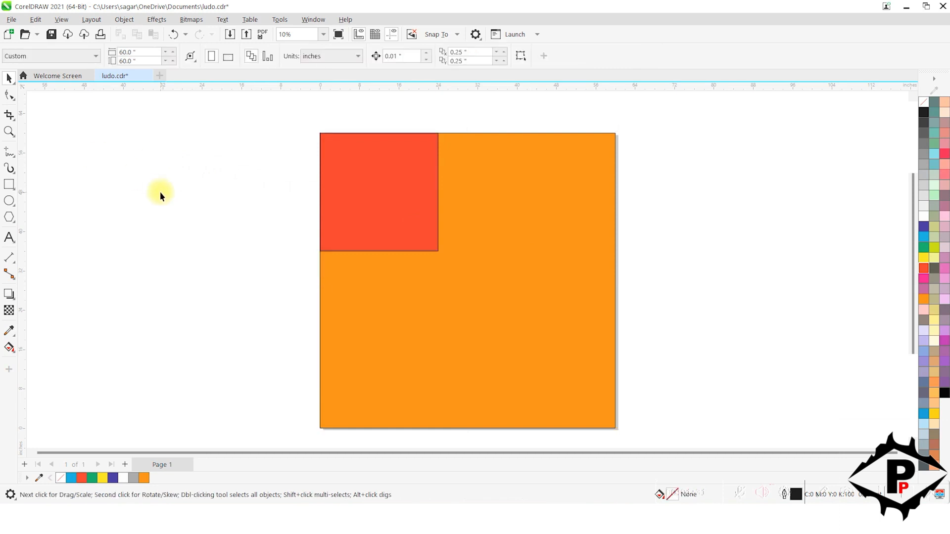
- Draw a 22 × 22 inch circle beside the page and fill it with white
{"action": "left_click", "coordinate": [8, 203]}
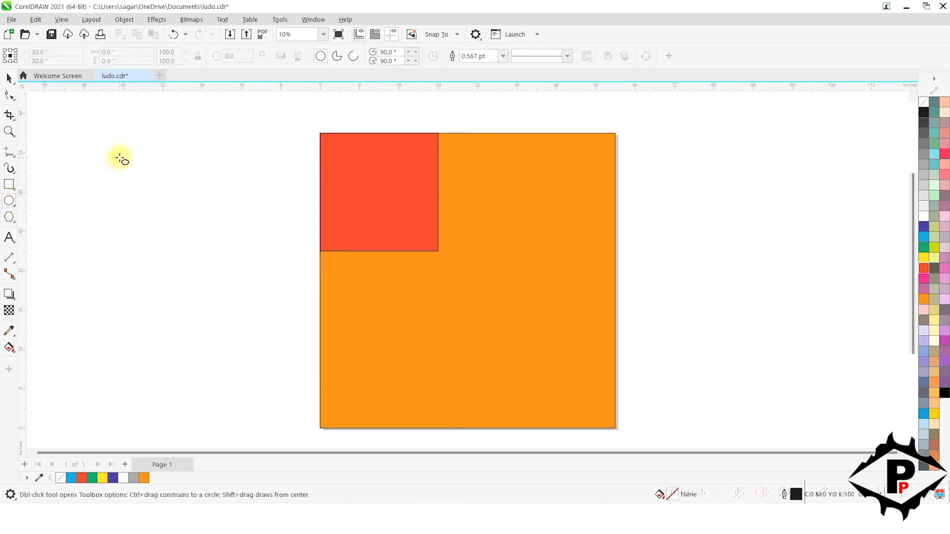
{"action": "mouse_move", "coordinate": [120, 158]}
{"action": "left_mouse_down"}
{"action": "mouse_move", "coordinate": [216, 278]}
{"action": "mouse_move", "coordinate": [260, 292]}
{"action": "left_mouse_up"}
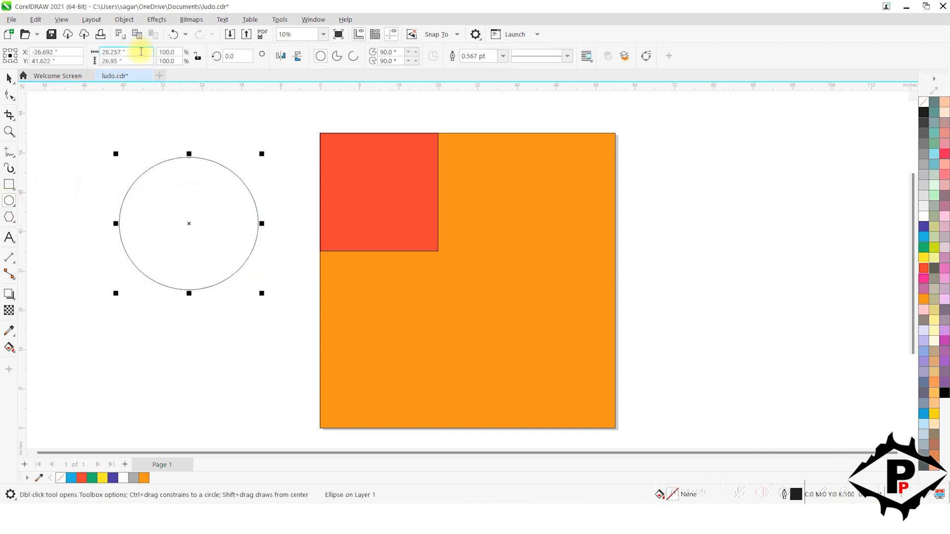
{"action": "left_click", "coordinate": [141, 51]}
{"action": "type", "text": "22"}
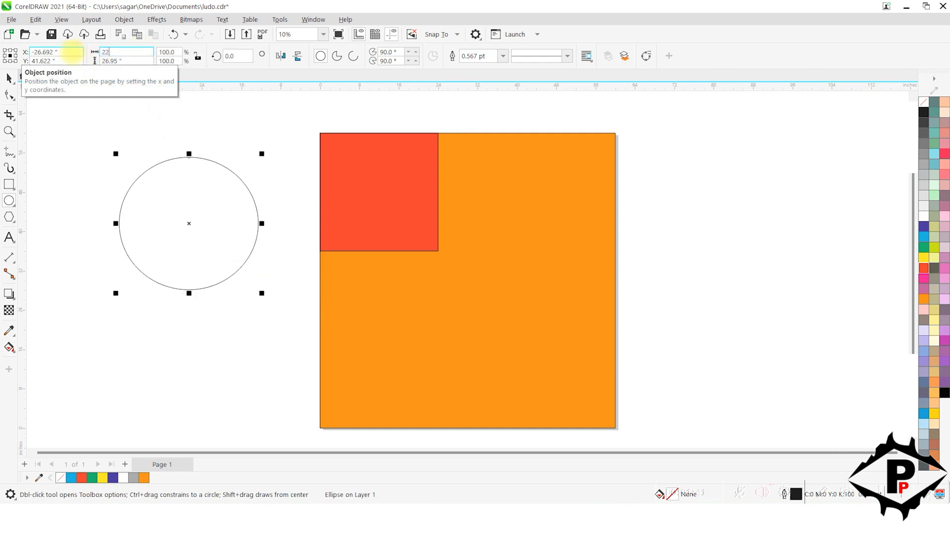
{"action": "key", "text": "Tab"}
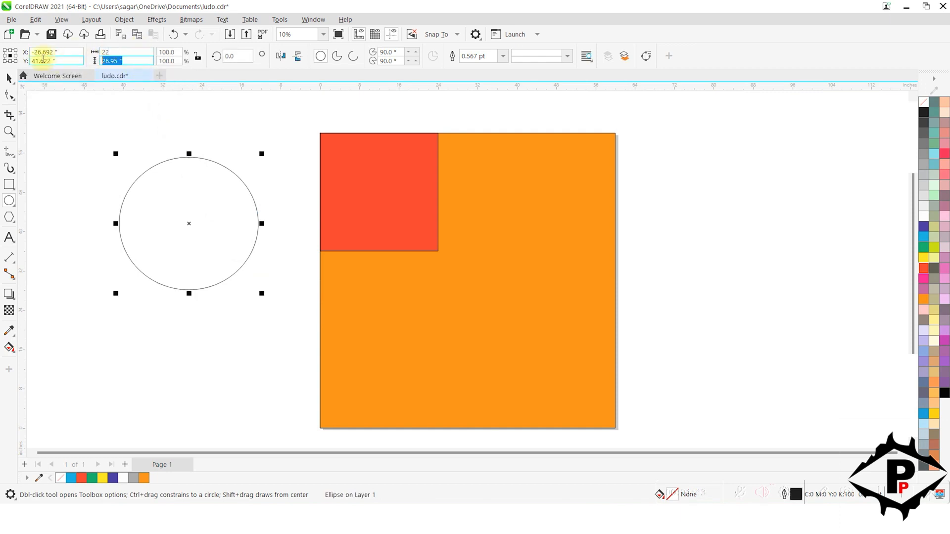
{"action": "type", "text": "22"}
{"action": "key", "text": "Return"}
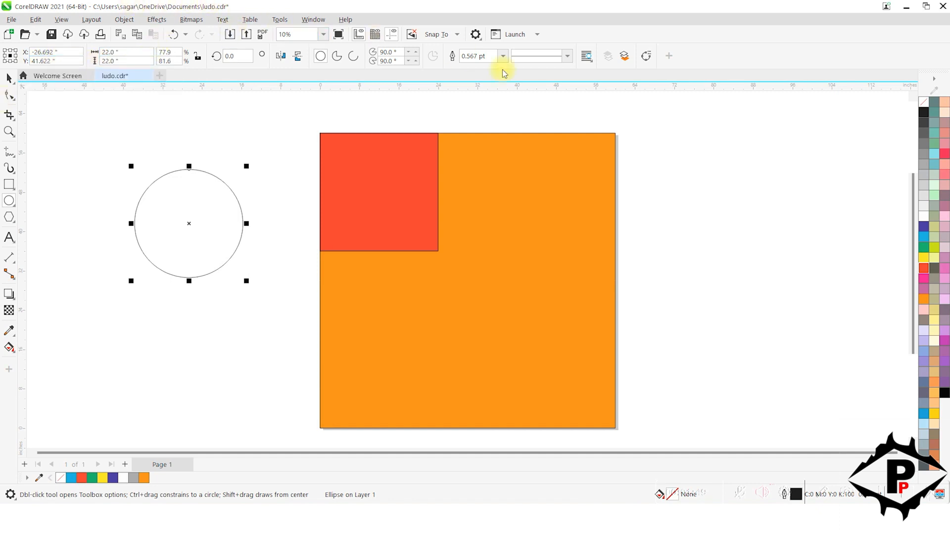
{"action": "left_click", "coordinate": [923, 217]}
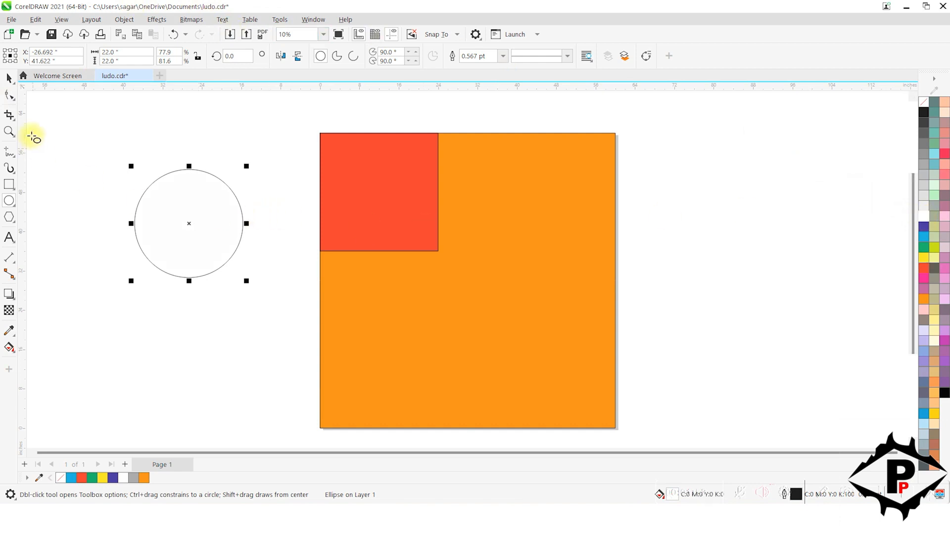
- Centre the white circle horizontally and vertically on the red square
{"action": "left_click", "coordinate": [8, 78]}
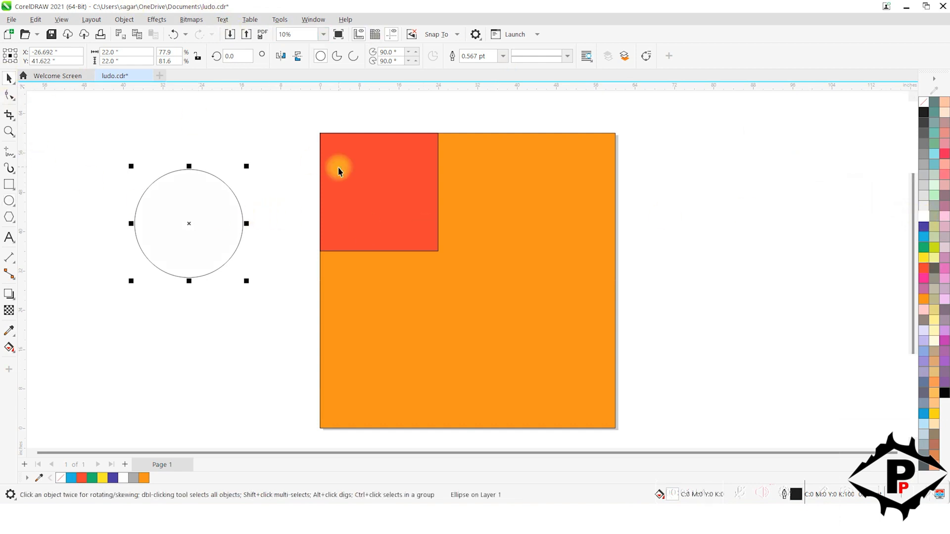
{"action": "left_click", "coordinate": [363, 208], "text": "shift"}
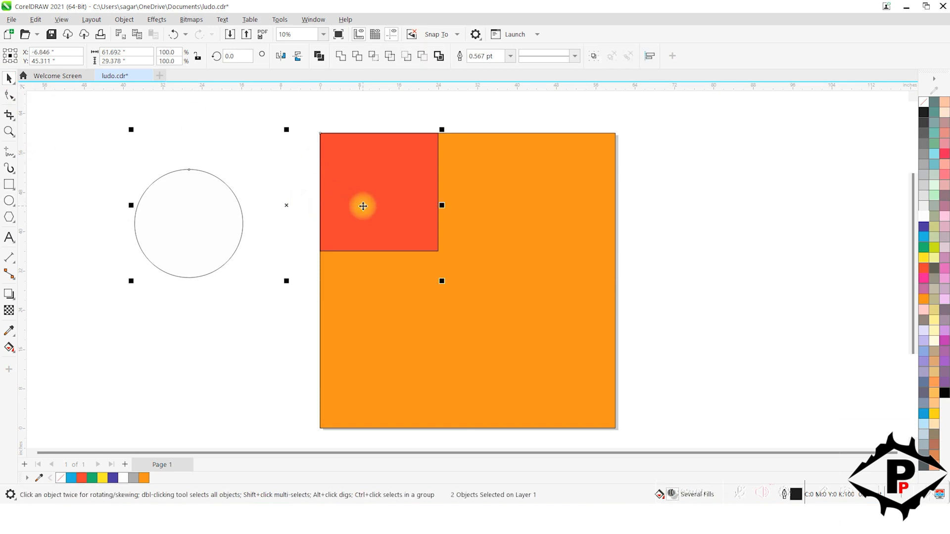
{"action": "key", "text": "c"}
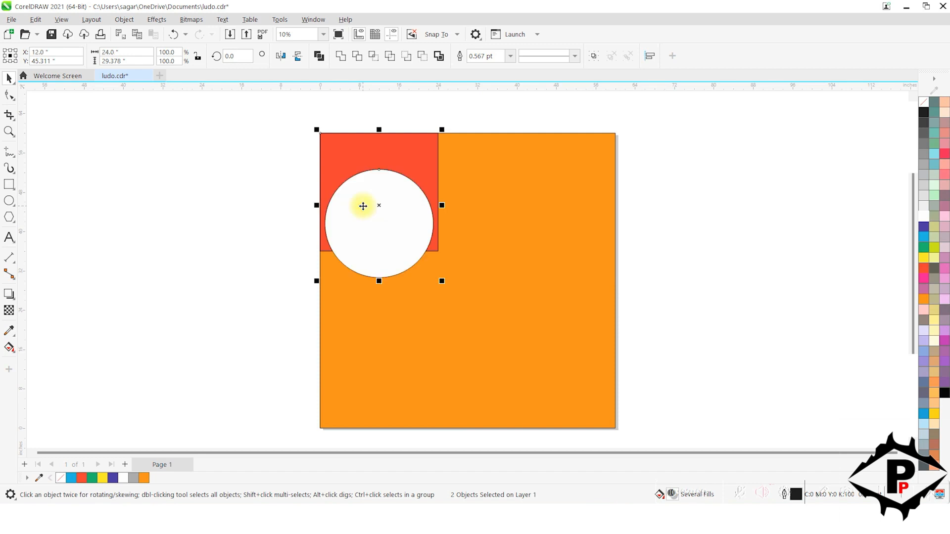
{"action": "key", "text": "e"}
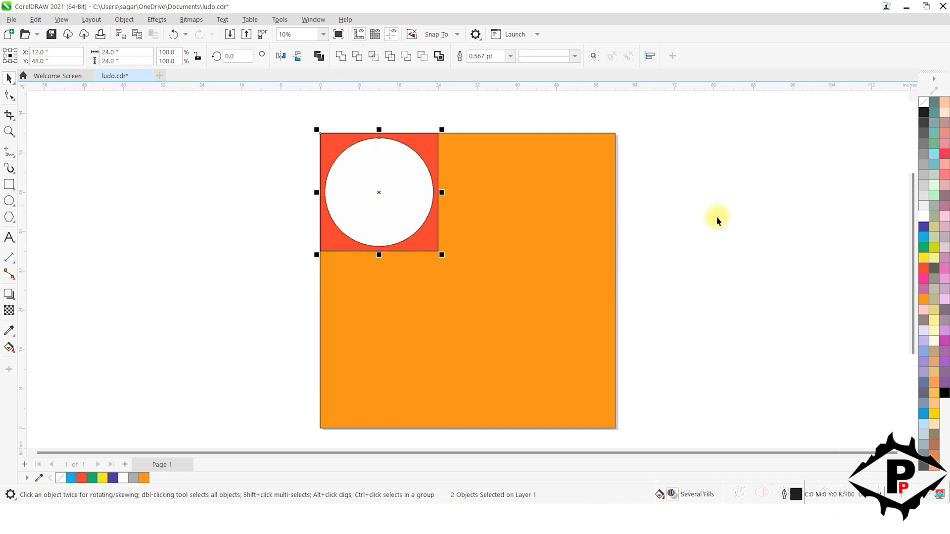
{"action": "left_click", "coordinate": [216, 243]}
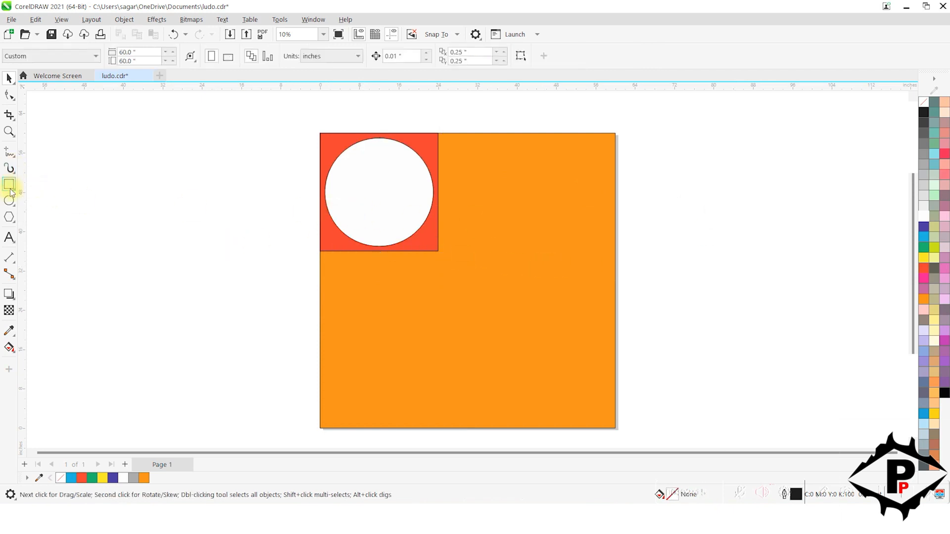
{"action": "left_click_drag", "start_coordinate": [254, 112], "coordinate": [452, 265]}
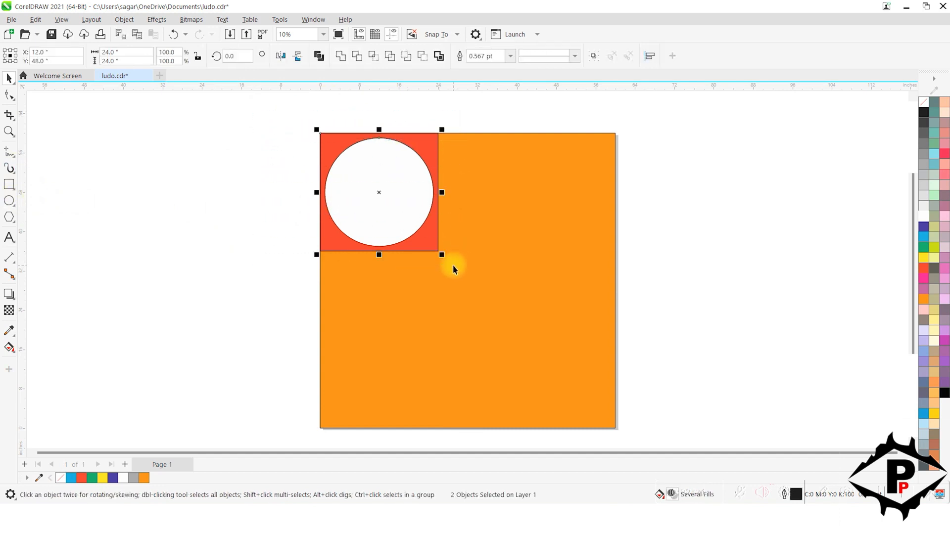
{"action": "left_click", "coordinate": [135, 204]}
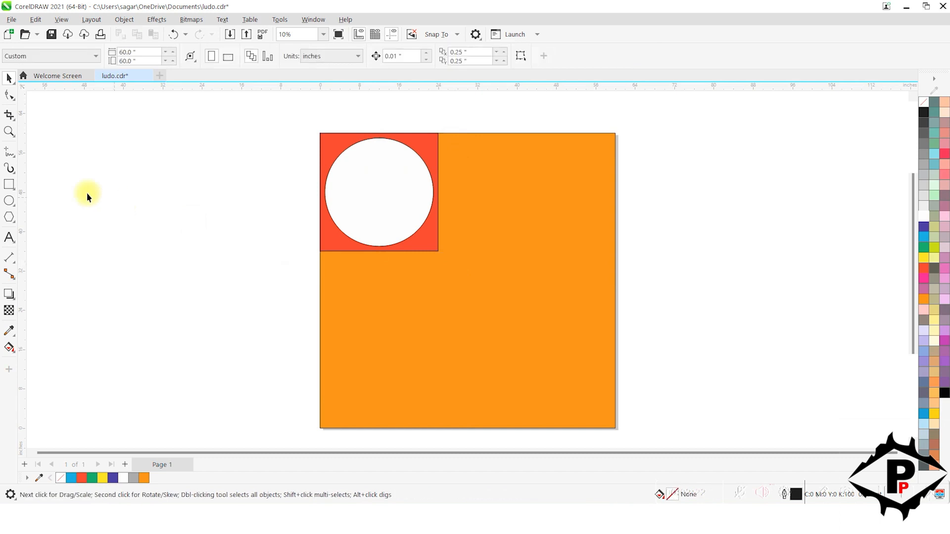
- Draw a small 4 × 4 inch circle beside the page and fill it with red
{"action": "left_click", "coordinate": [9, 203]}
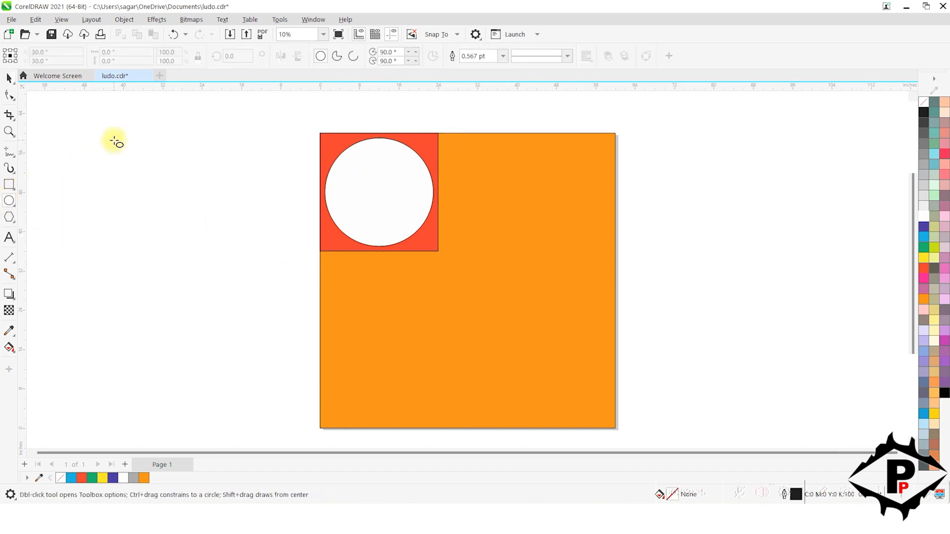
{"action": "left_click_drag", "start_coordinate": [115, 141], "coordinate": [150, 178]}
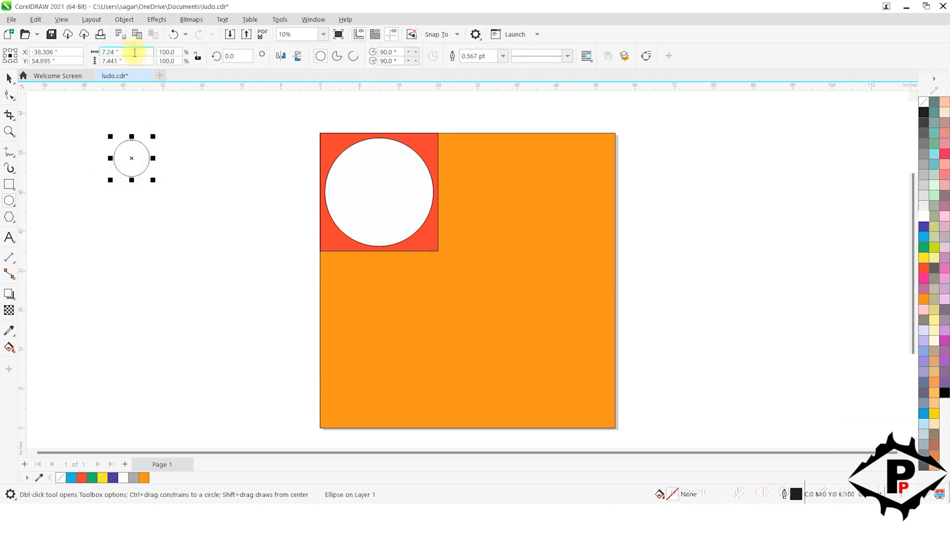
{"action": "left_click_drag", "start_coordinate": [135, 53], "coordinate": [61, 58]}
{"action": "type", "text": "4"}
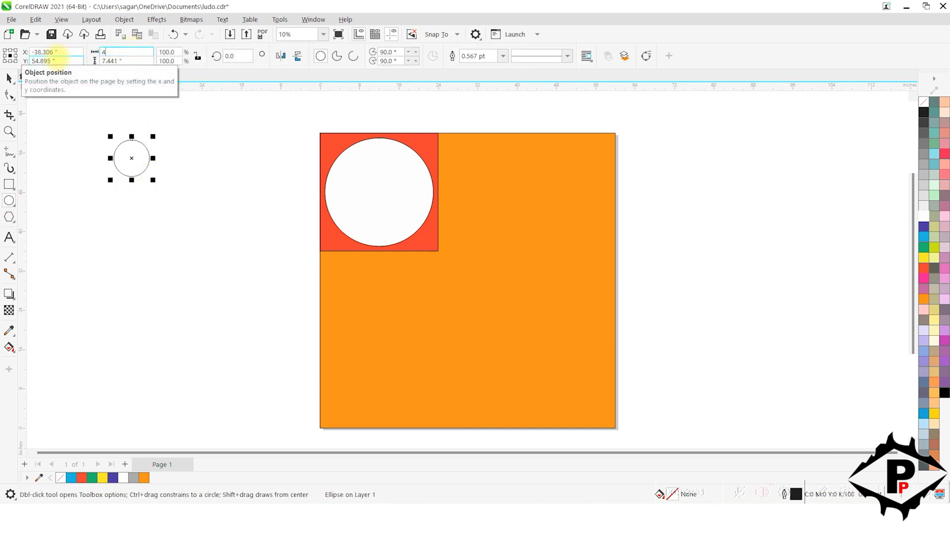
{"action": "key", "text": "Tab"}
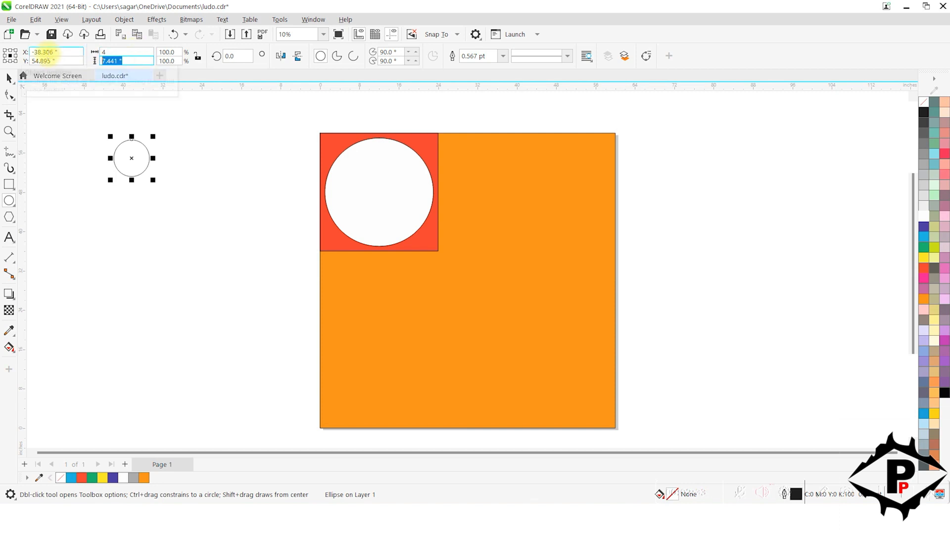
{"action": "type", "text": "4"}
{"action": "key", "text": "Return"}
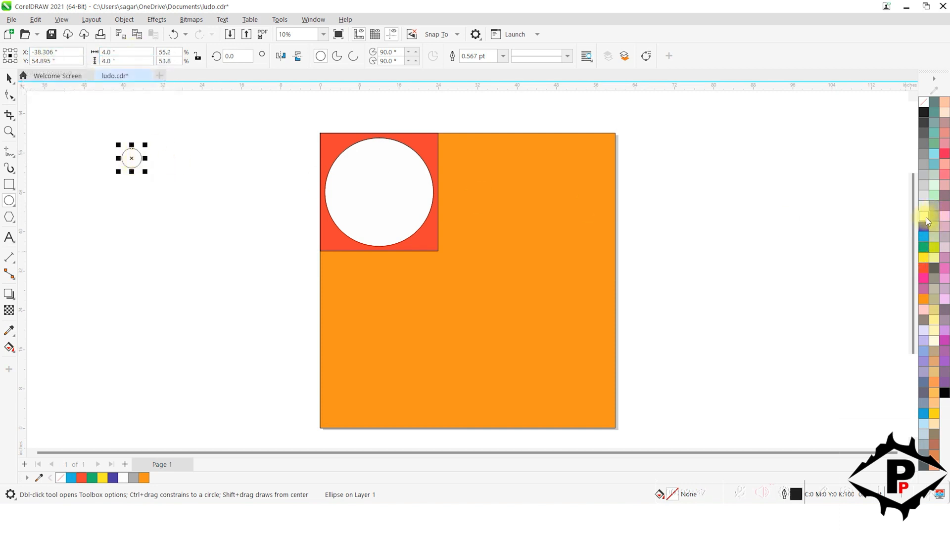
{"action": "left_click", "coordinate": [922, 269]}
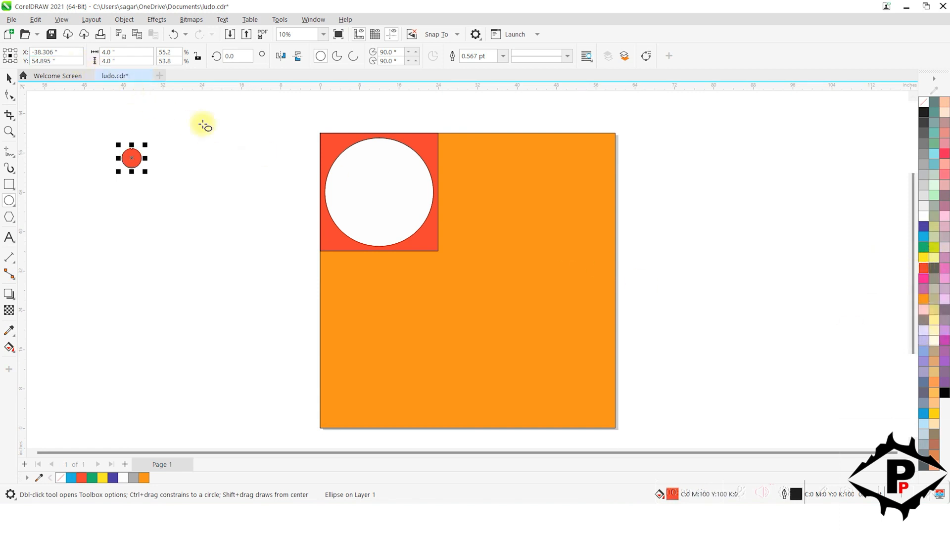
- Place the small red circle inside the white circle at X 7, Y 43 inches, and nudge it to X 7.25, Y 43.25
{"action": "left_click_drag", "start_coordinate": [131, 158], "coordinate": [350, 212]}
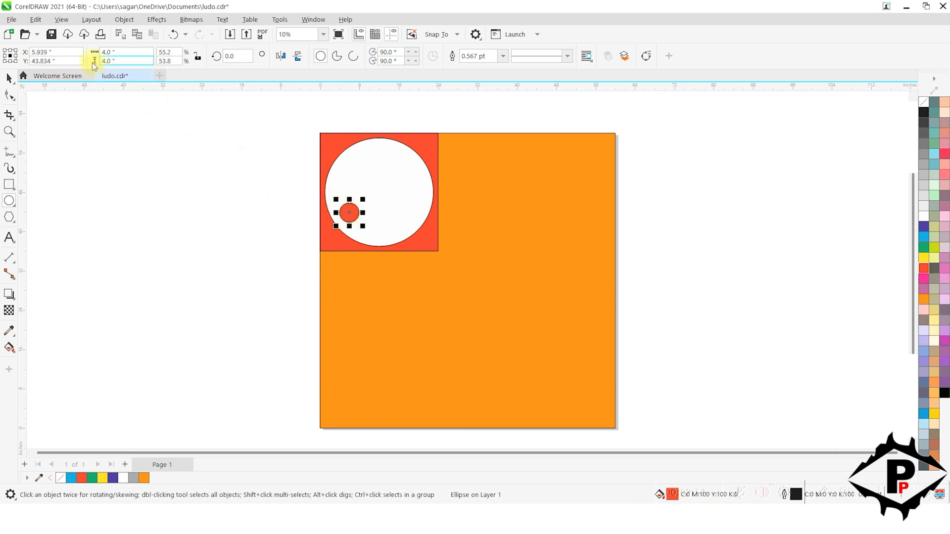
{"action": "left_click", "coordinate": [40, 52]}
{"action": "double_click", "coordinate": [39, 52]}
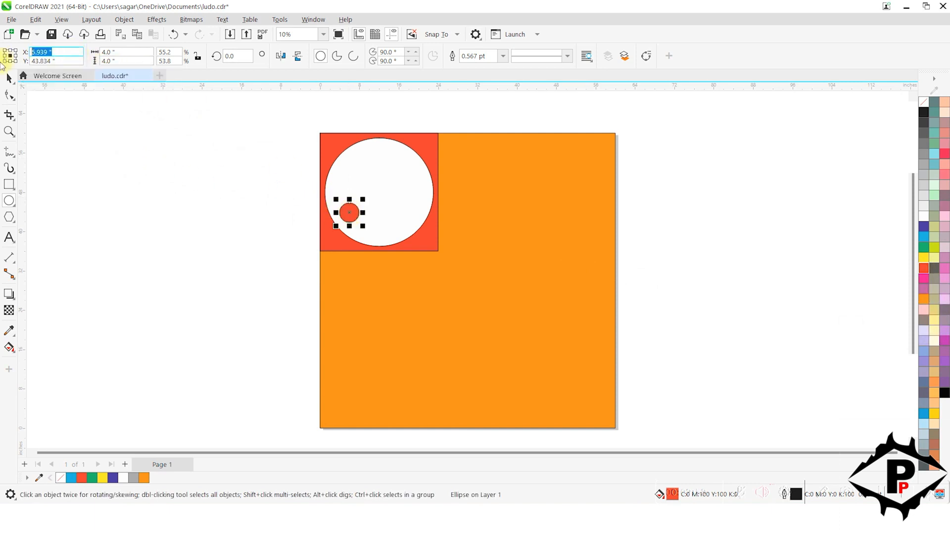
{"action": "type", "text": "7"}
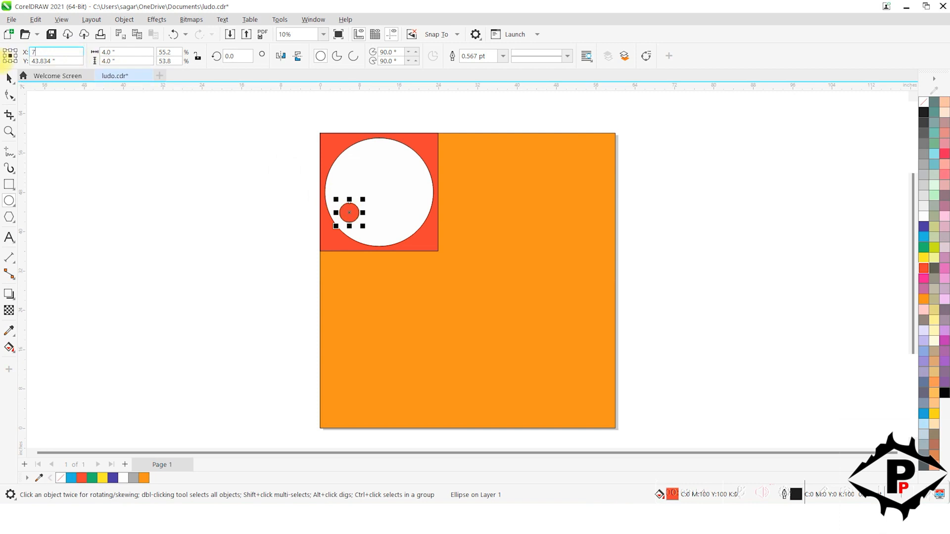
{"action": "double_click", "coordinate": [70, 59]}
{"action": "type", "text": "43"}
{"action": "key", "text": "Return"}
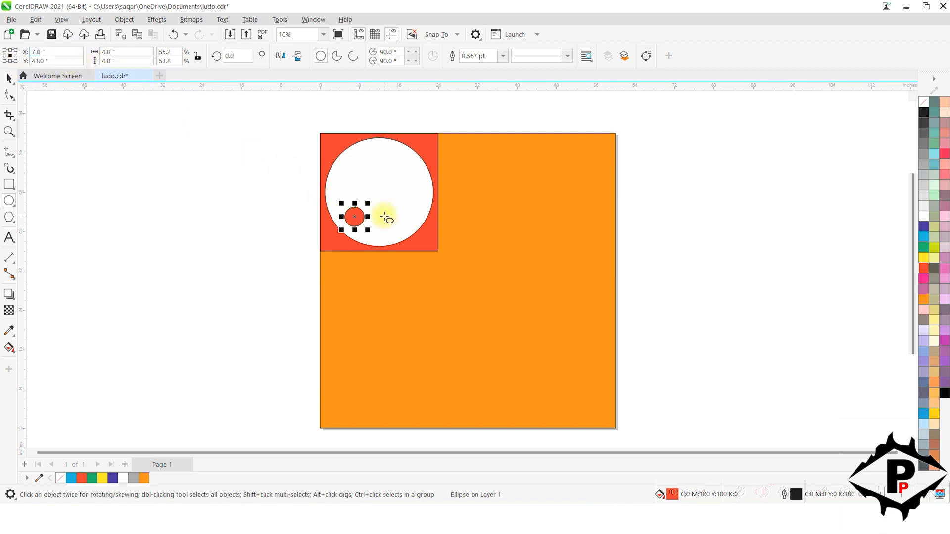
{"action": "key", "text": "Right"}
{"action": "key", "text": "Up"}
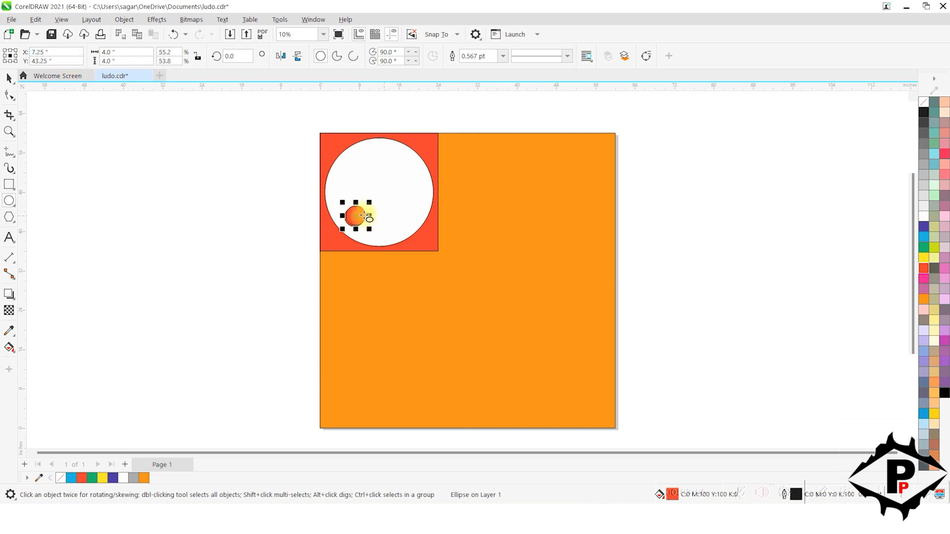
- Move the duplicated small red circle above the original inside the white circle, at X 7, Y 53 inches
{"action": "left_click_drag", "start_coordinate": [356, 216], "coordinate": [350, 172]}
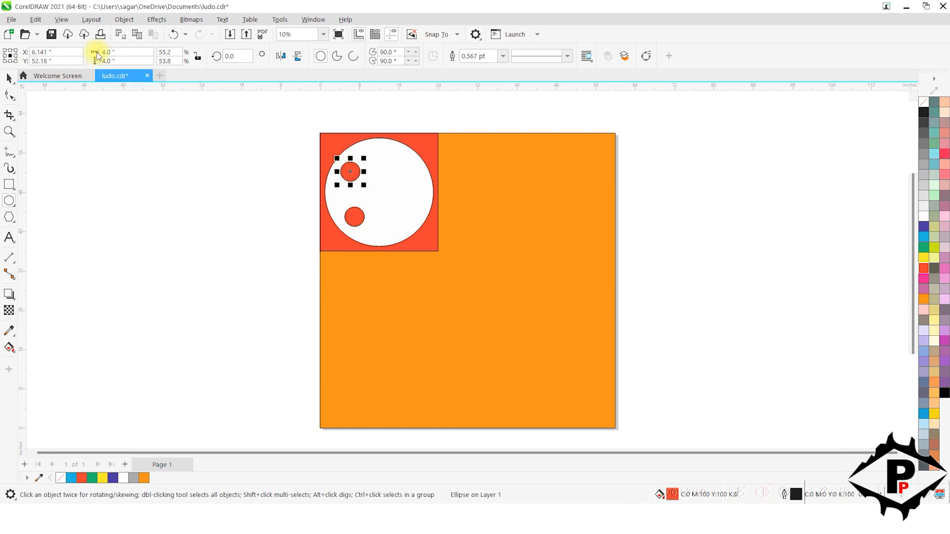
{"action": "double_click", "coordinate": [64, 52]}
{"action": "type", "text": "7"}
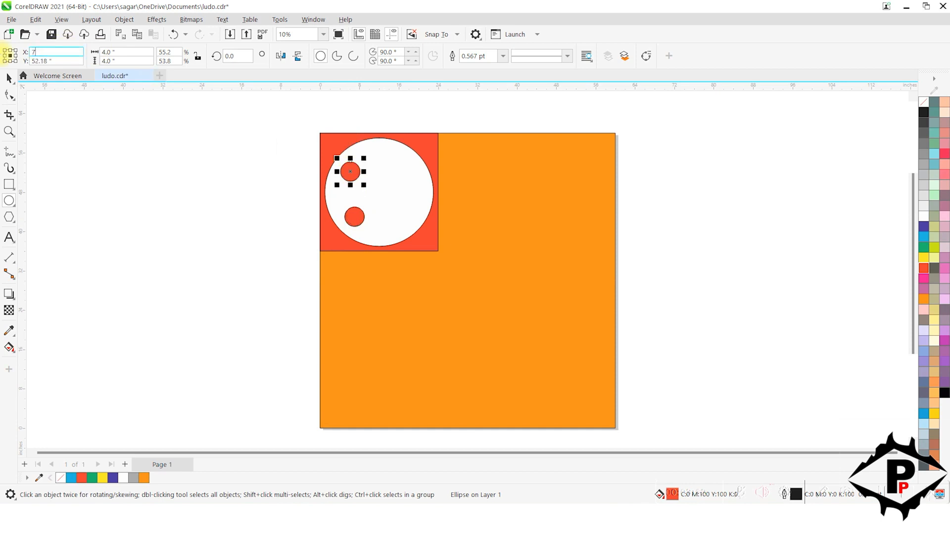
{"action": "double_click", "coordinate": [60, 60]}
{"action": "type", "text": "53"}
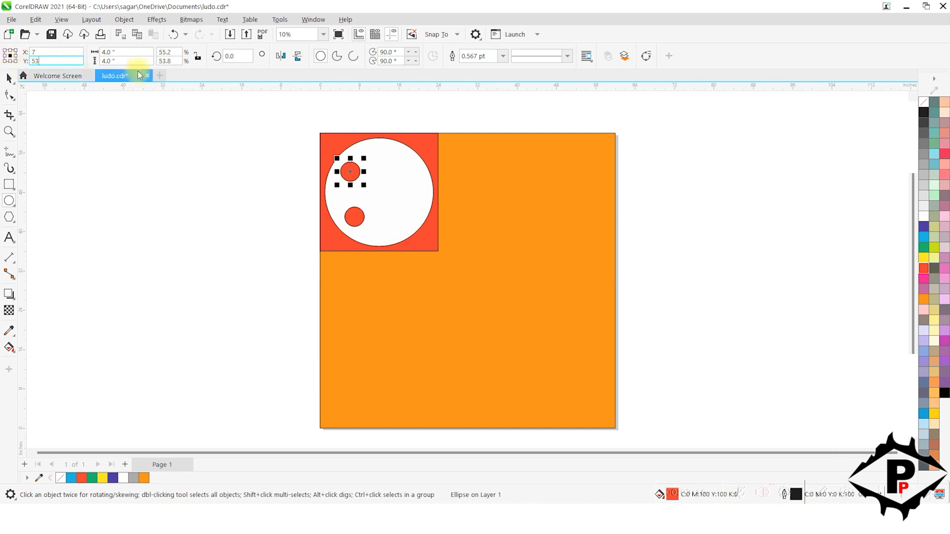
{"action": "key", "text": "Return"}
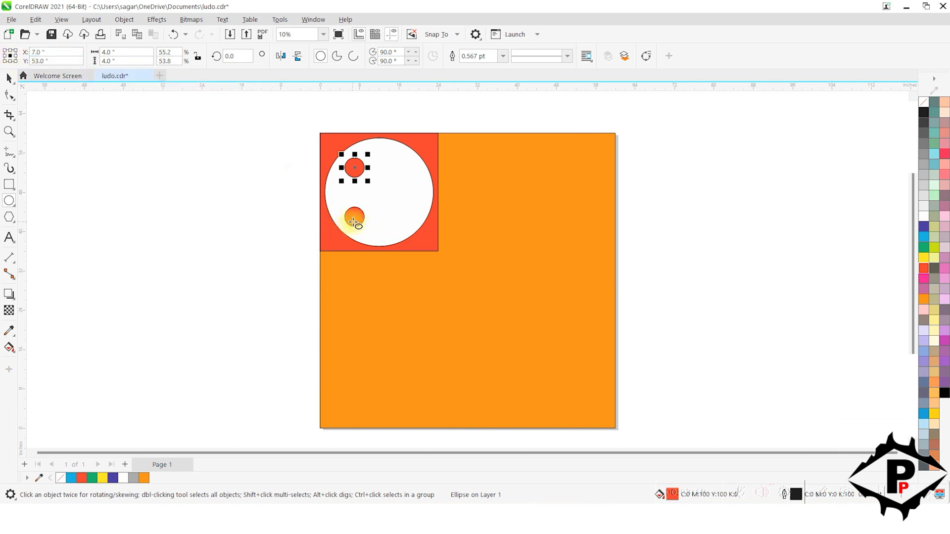
- Duplicate the upper small red circle and place the copy beside it at X 17, Y 53 inches
{"action": "key", "text": "ctrl+d"}
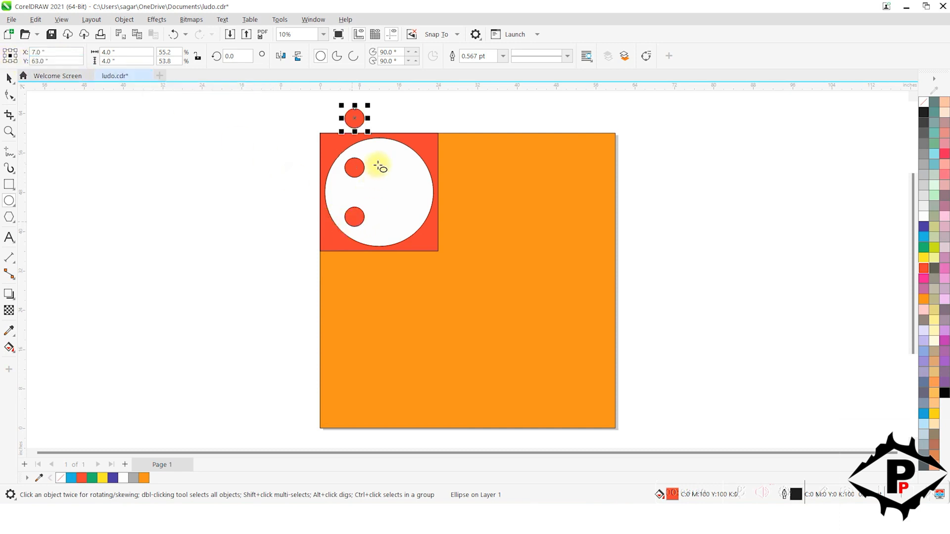
{"action": "left_click_drag", "start_coordinate": [355, 121], "coordinate": [403, 170]}
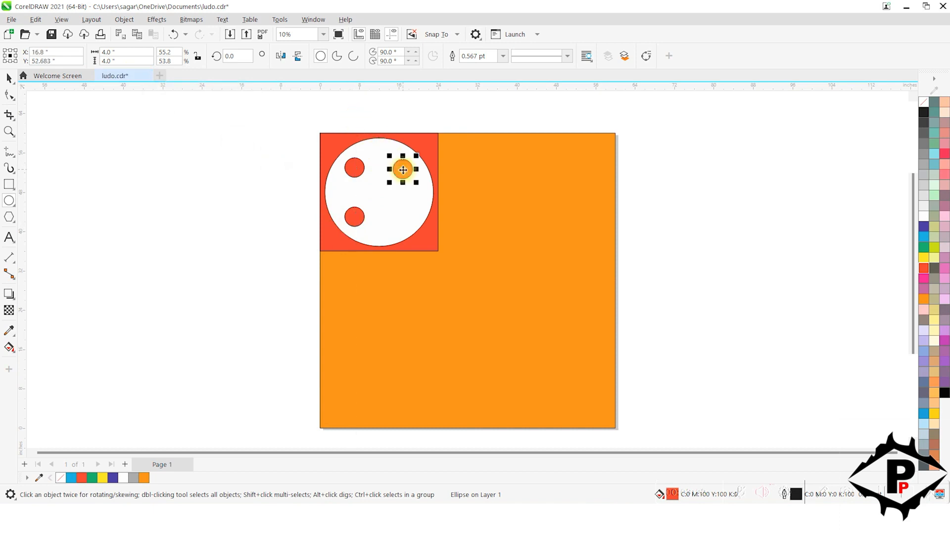
{"action": "double_click", "coordinate": [62, 52]}
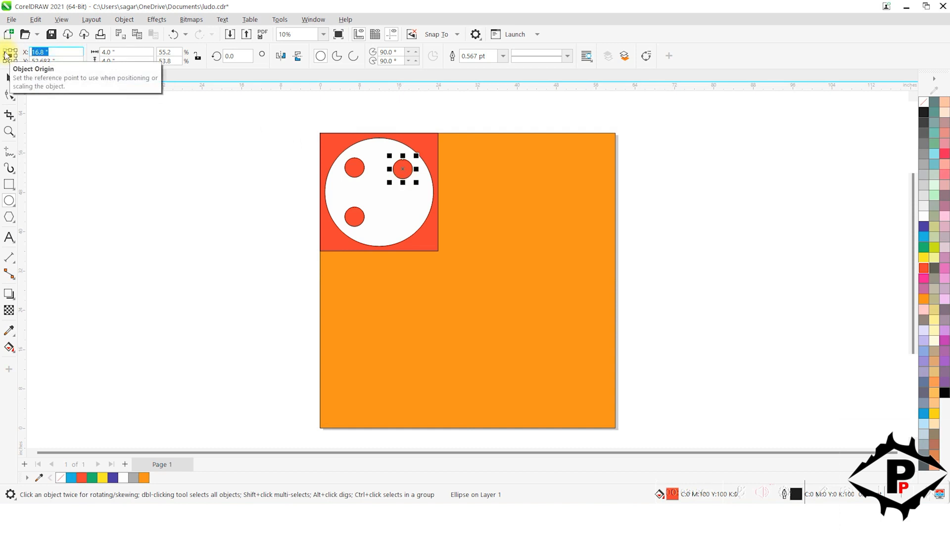
{"action": "type", "text": "17"}
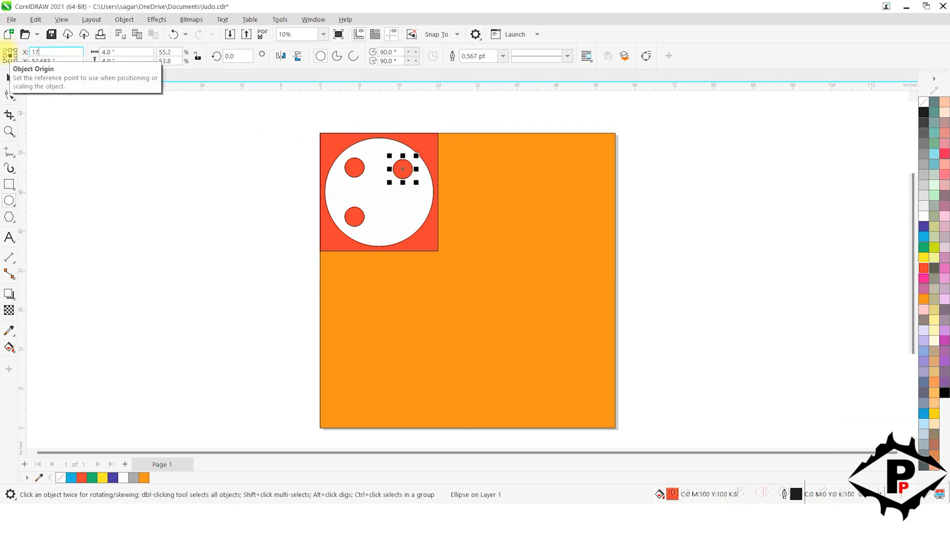
{"action": "double_click", "coordinate": [68, 60]}
{"action": "type", "text": "5"}
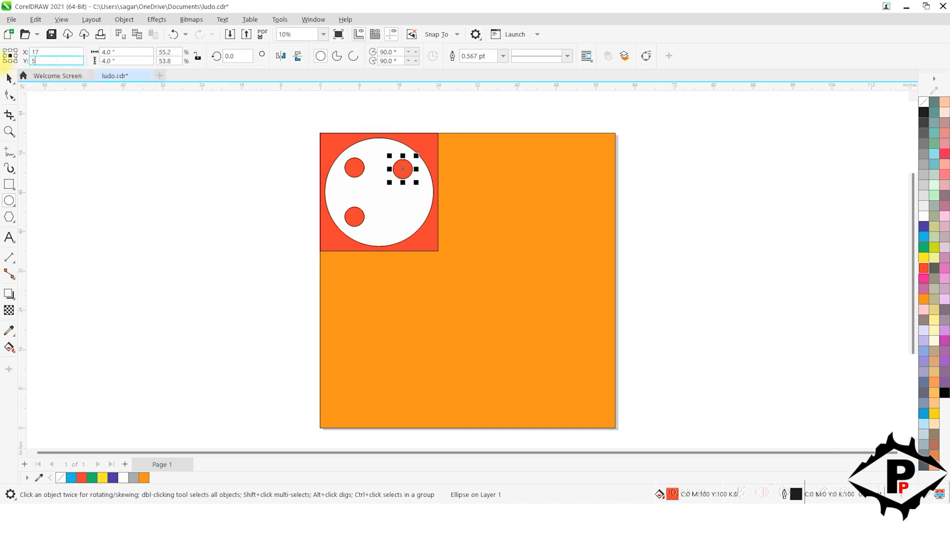
{"action": "type", "text": "3"}
{"action": "key", "text": "Return"}
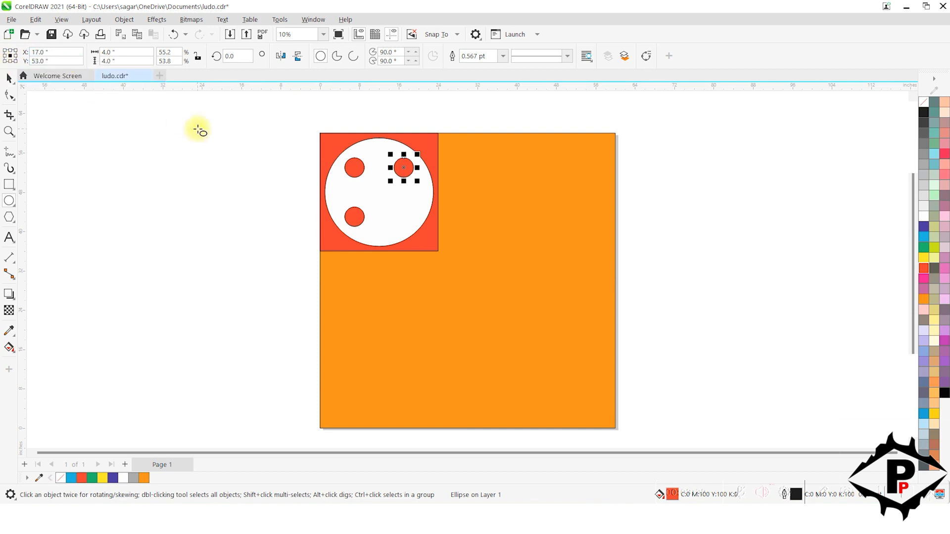
- Duplicate the small red circle again and place the copy as the fourth one at X 17, Y 43 inches
{"action": "key", "text": "ctrl+d"}
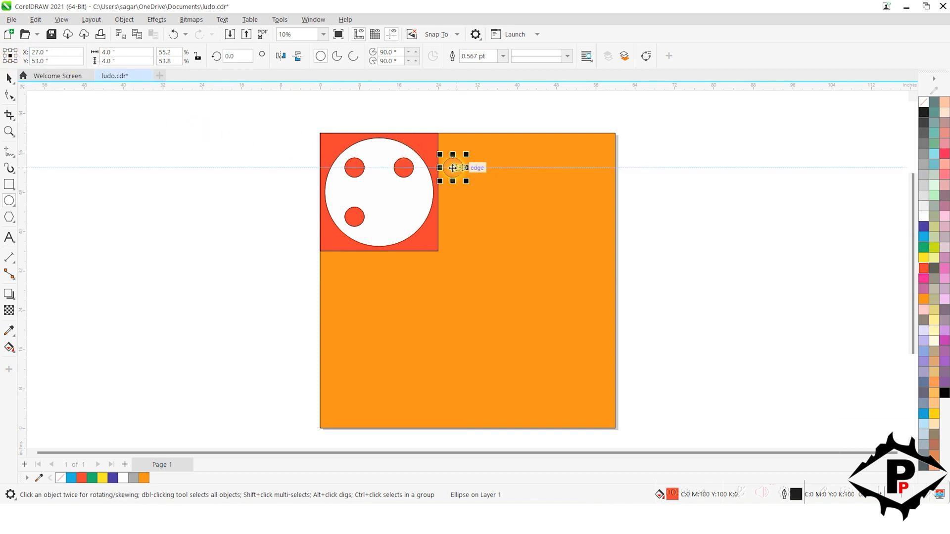
{"action": "left_click_drag", "start_coordinate": [452, 167], "coordinate": [401, 219]}
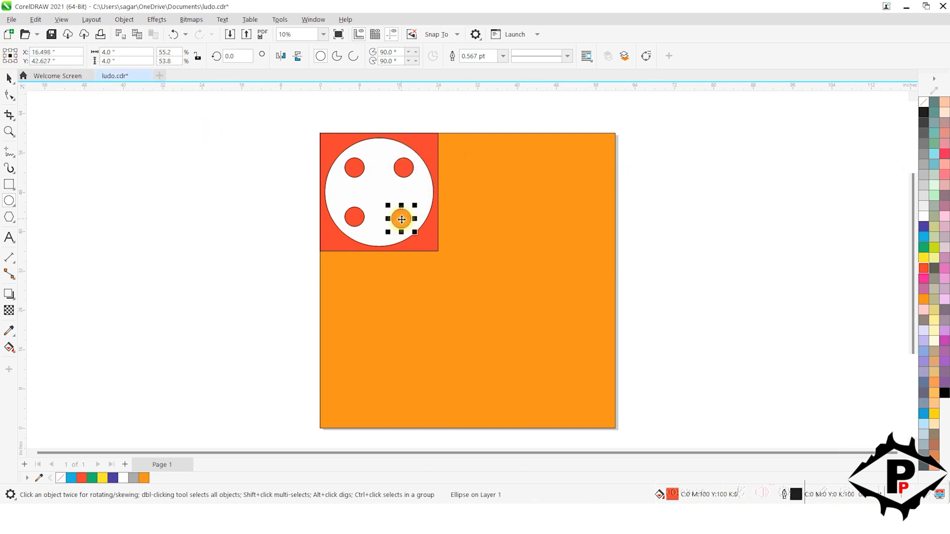
{"action": "left_click", "coordinate": [64, 52]}
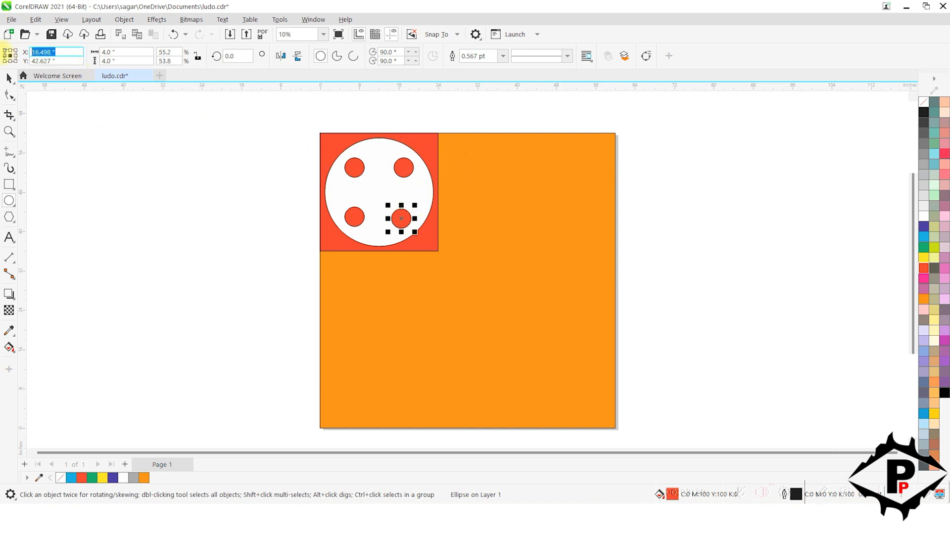
{"action": "type", "text": "17"}
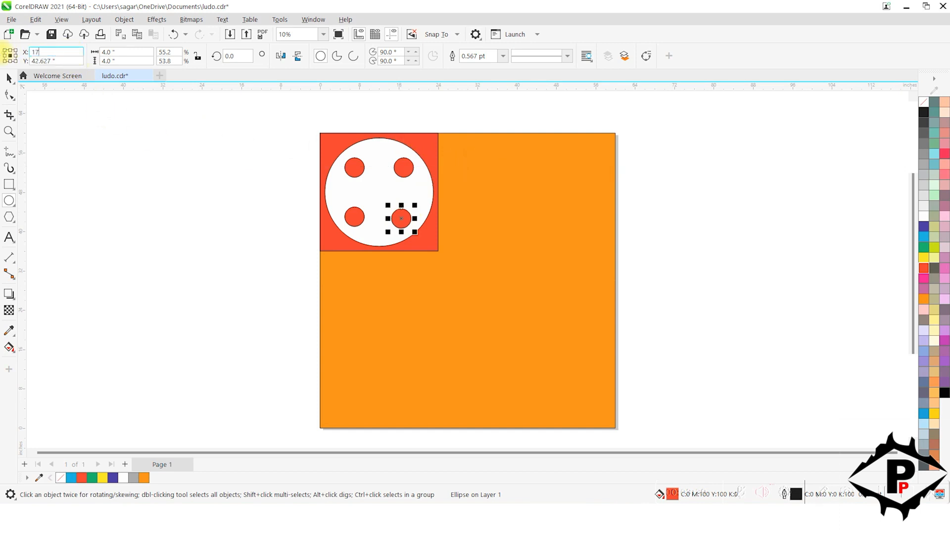
{"action": "left_click", "coordinate": [68, 61]}
{"action": "type", "text": "53"}
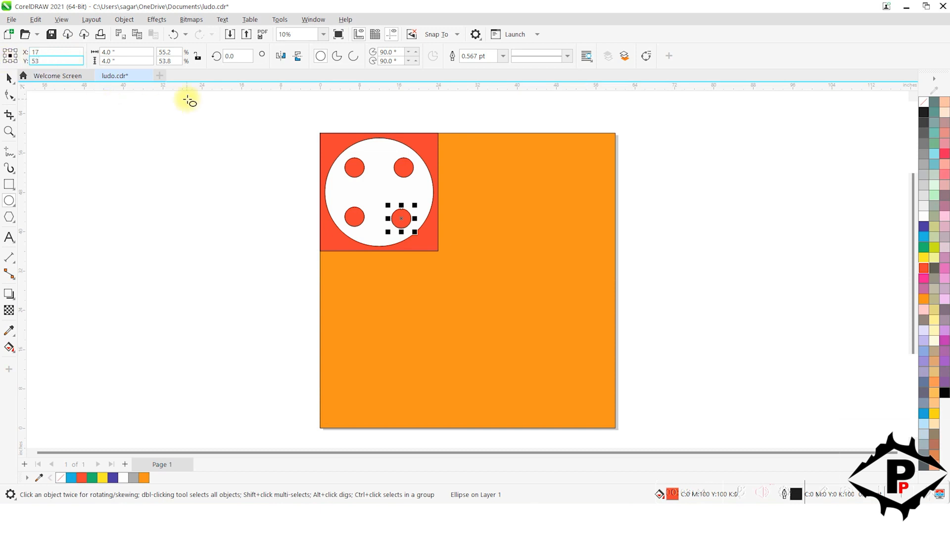
{"action": "key", "text": "Return"}
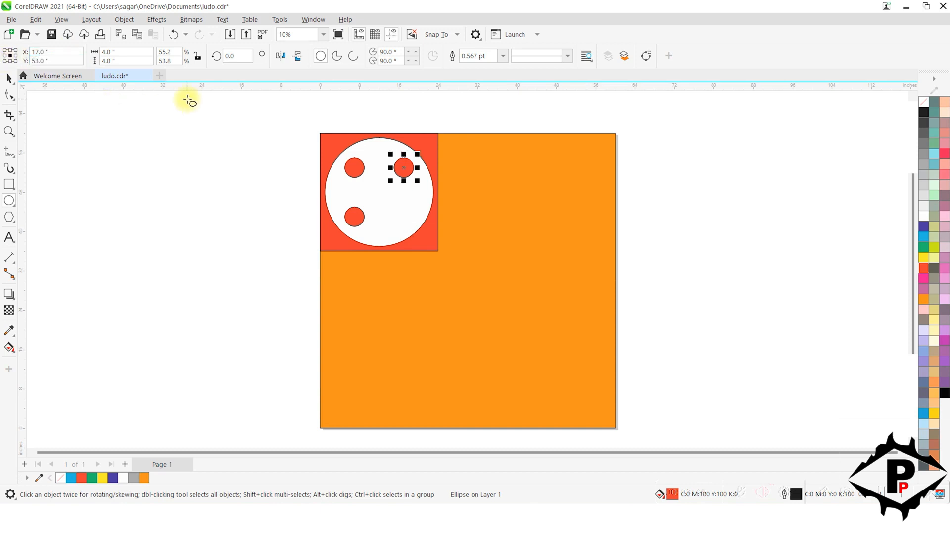
{"action": "left_click", "coordinate": [62, 60]}
{"action": "left_click_drag", "start_coordinate": [62, 60], "coordinate": [5, 58]}
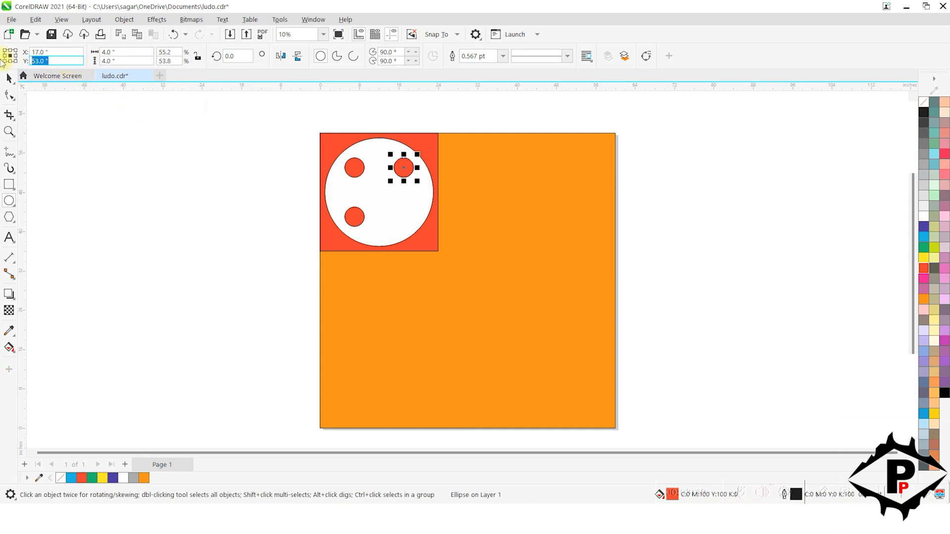
{"action": "type", "text": "43"}
{"action": "key", "text": "Return"}
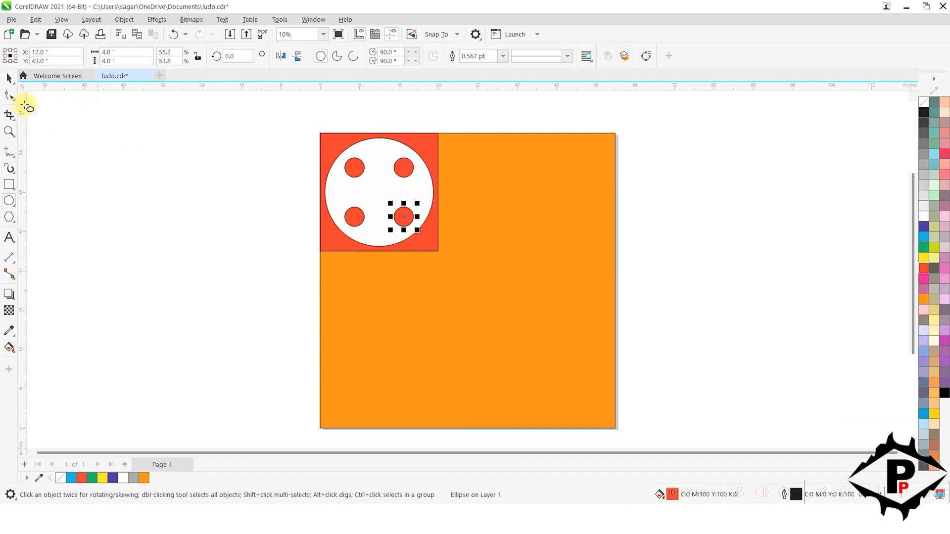
- Duplicate the whole red home area with its circles and move the copy to the board's upper-right corner
{"action": "left_click", "coordinate": [9, 79]}
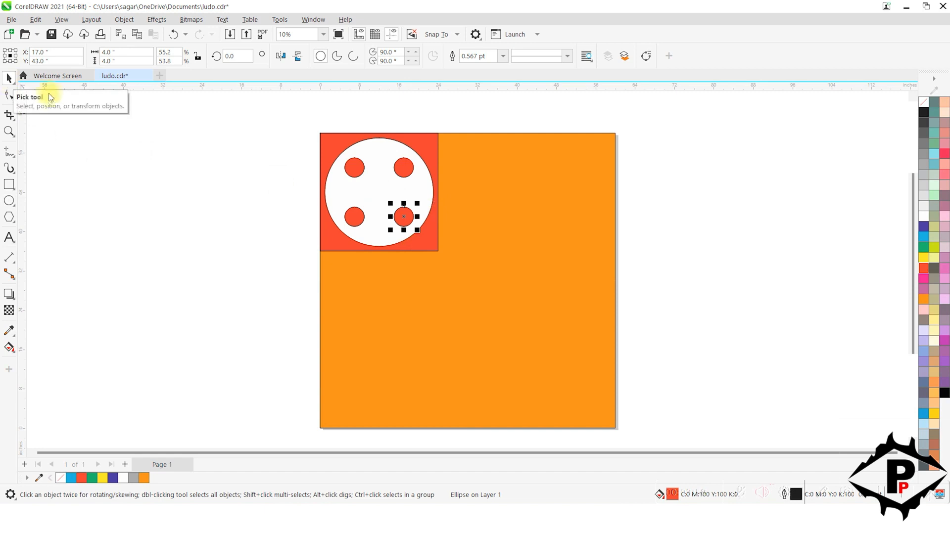
{"action": "left_click", "coordinate": [150, 153]}
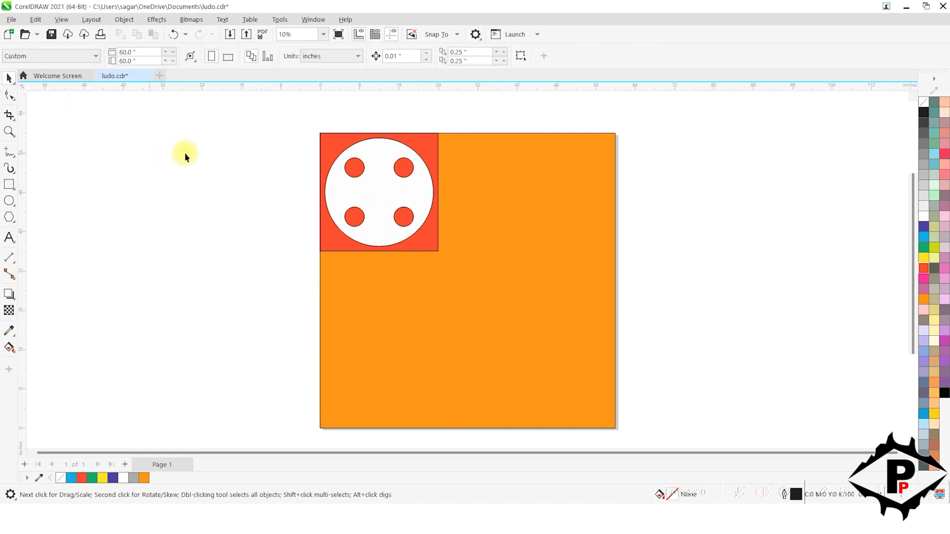
{"action": "left_click_drag", "start_coordinate": [218, 102], "coordinate": [490, 212]}
{"action": "left_click_drag", "start_coordinate": [481, 268], "coordinate": [479, 272]}
{"action": "key", "text": "ctrl+d"}
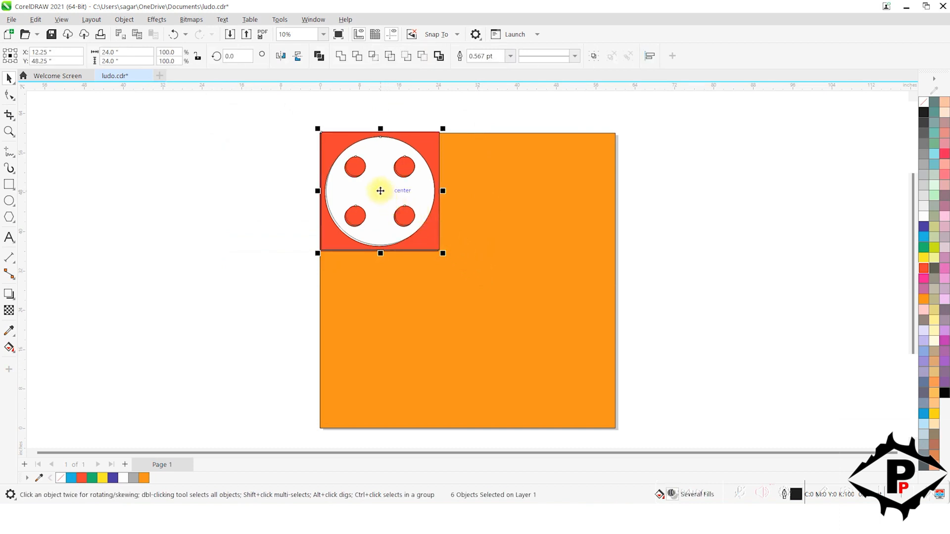
{"action": "mouse_move", "coordinate": [383, 195]}
{"action": "left_mouse_down"}
{"action": "mouse_move", "coordinate": [562, 203]}
{"action": "mouse_move", "coordinate": [555, 192]}
{"action": "left_mouse_up"}
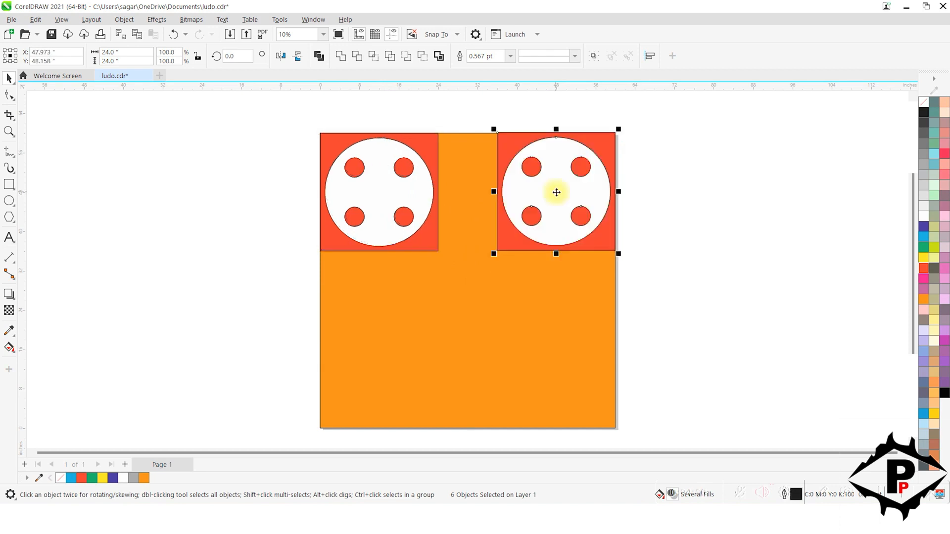
- Position the copied home area exactly at X 48, Y 48 inches
{"action": "left_click", "coordinate": [73, 52]}
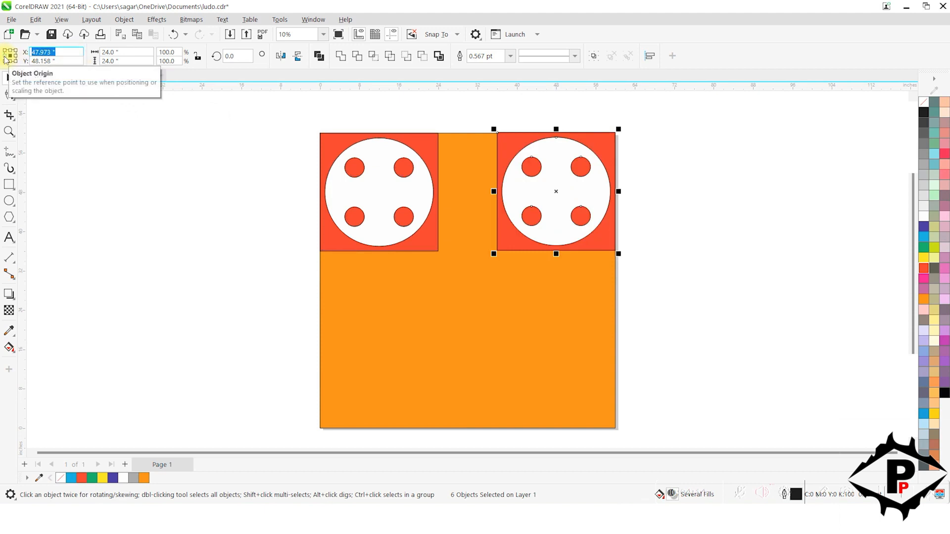
{"action": "type", "text": "48"}
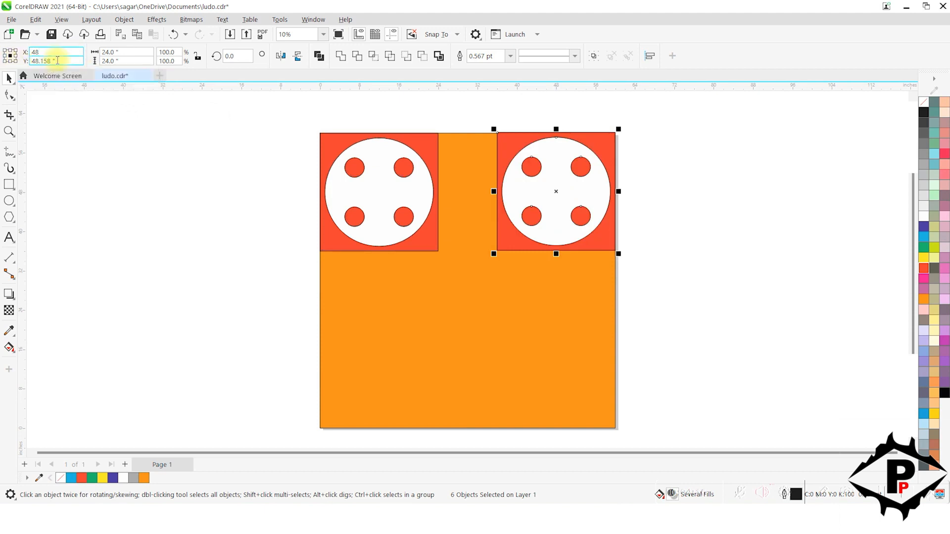
{"action": "key", "text": "Tab"}
{"action": "type", "text": "4"}
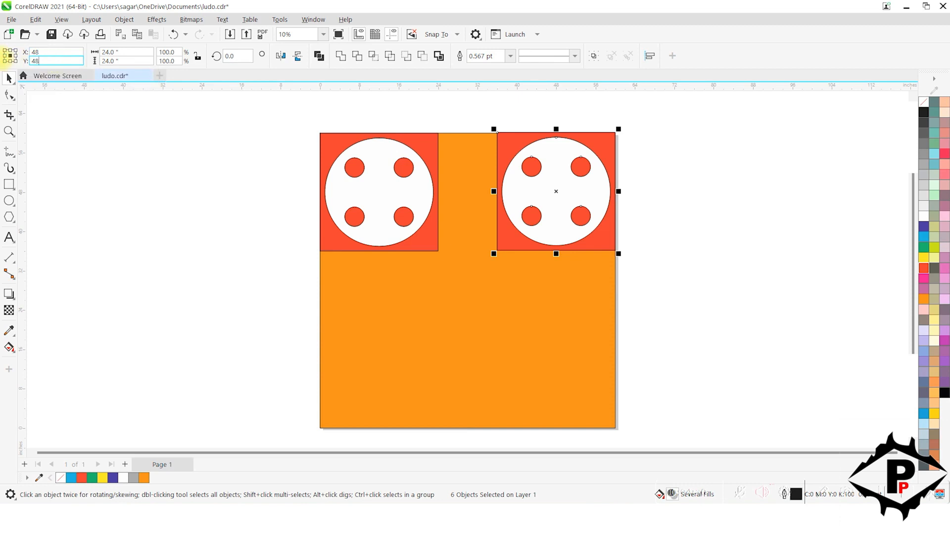
{"action": "type", "text": "8"}
{"action": "key", "text": "Return"}
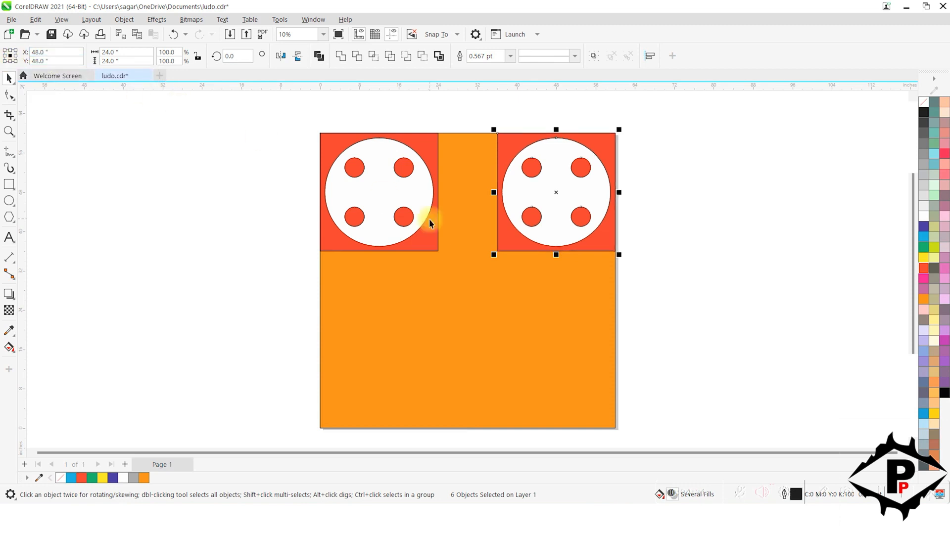
- Duplicate both upper home areas together and move the copies to the lower part of the board
{"action": "left_click", "coordinate": [718, 177]}
{"action": "left_click_drag", "start_coordinate": [659, 114], "coordinate": [219, 292]}
{"action": "key", "text": "Up"}
{"action": "key", "text": "Right"}
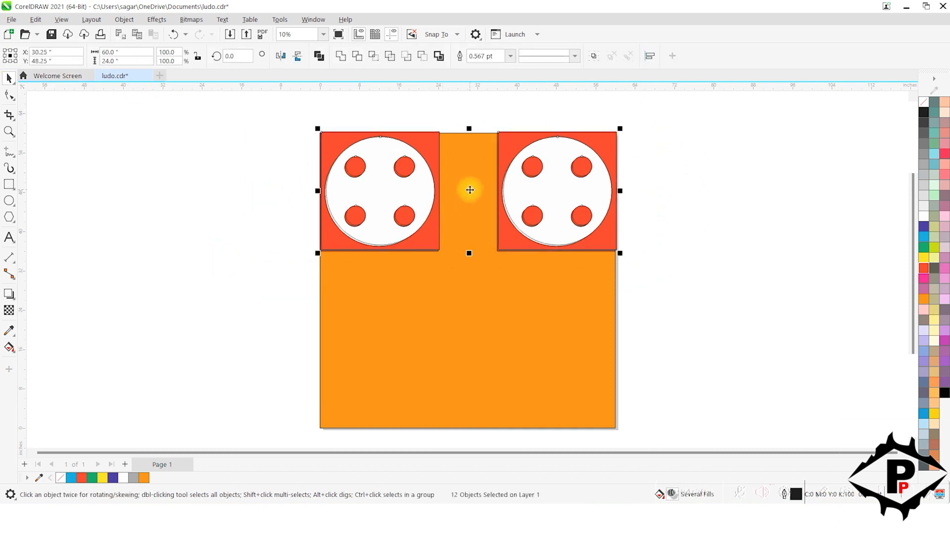
{"action": "left_click_drag", "start_coordinate": [470, 190], "coordinate": [467, 367]}
- Position the two lower home areas together at X 30, Y 12 inches
{"action": "left_click", "coordinate": [62, 59]}
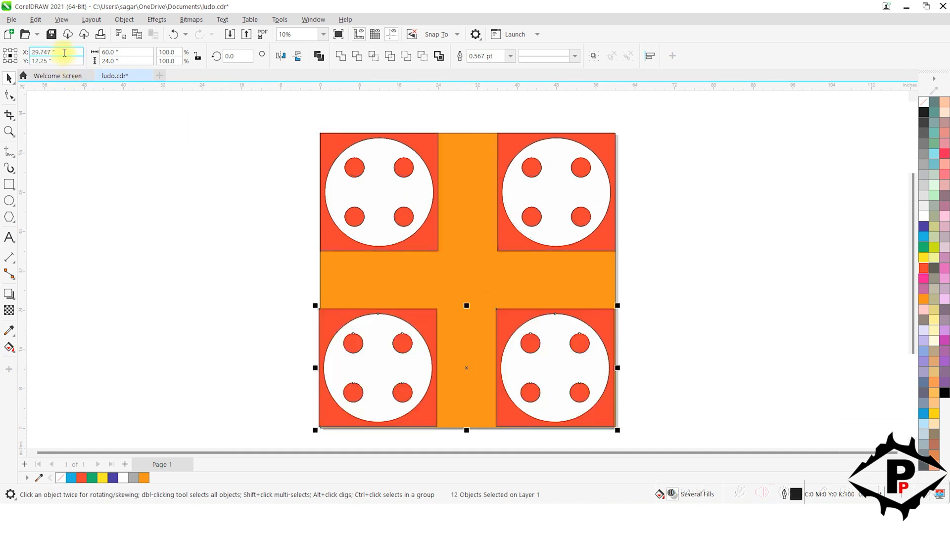
{"action": "left_click", "coordinate": [62, 52]}
{"action": "type", "text": "30"}
{"action": "left_click", "coordinate": [55, 60]}
{"action": "left_click", "coordinate": [63, 61]}
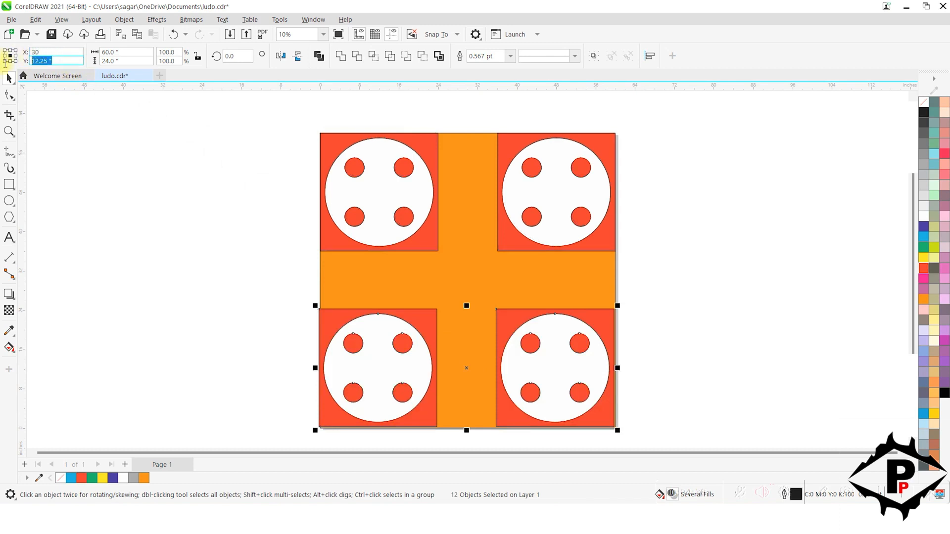
{"action": "type", "text": "12"}
{"action": "key", "text": "Return"}
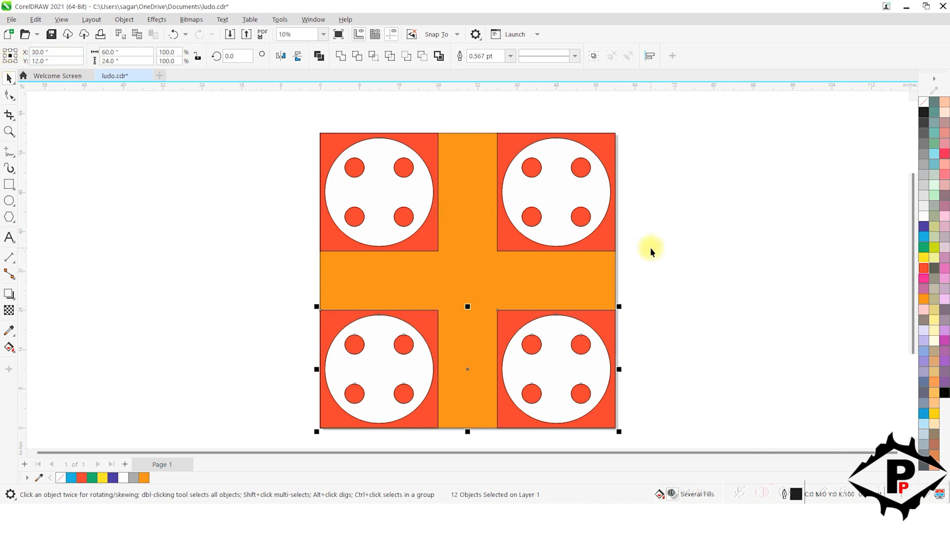
- Fill the square of the upper-right home area with green
{"action": "left_click", "coordinate": [747, 294]}
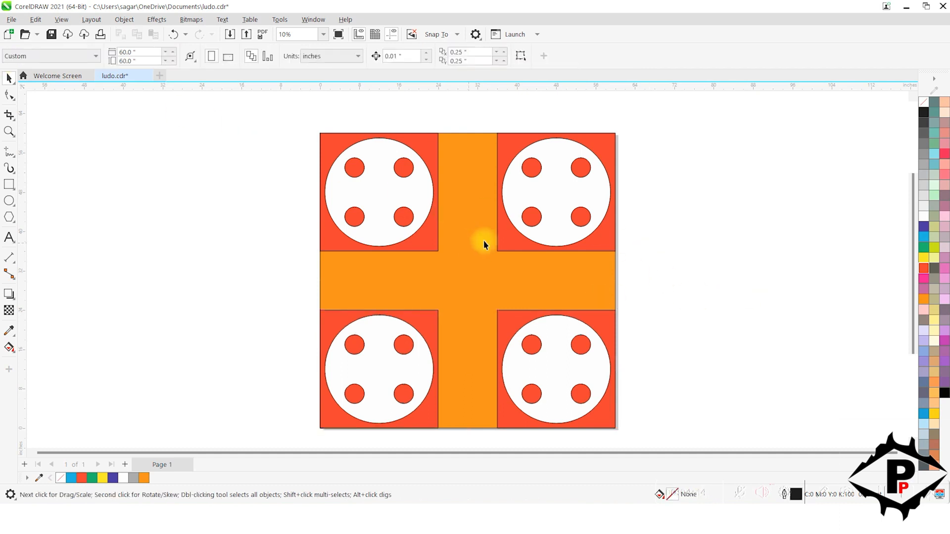
{"action": "left_click", "coordinate": [511, 245]}
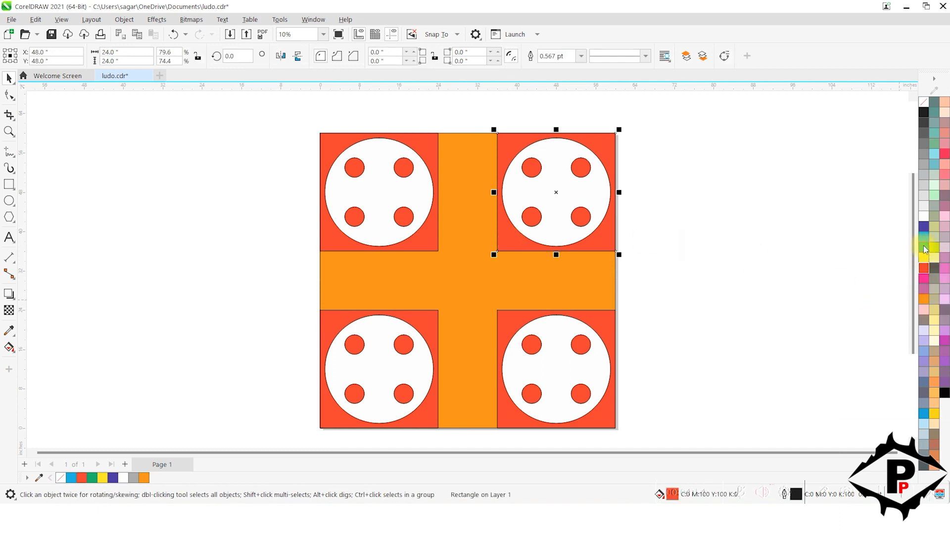
{"action": "left_click", "coordinate": [924, 247]}
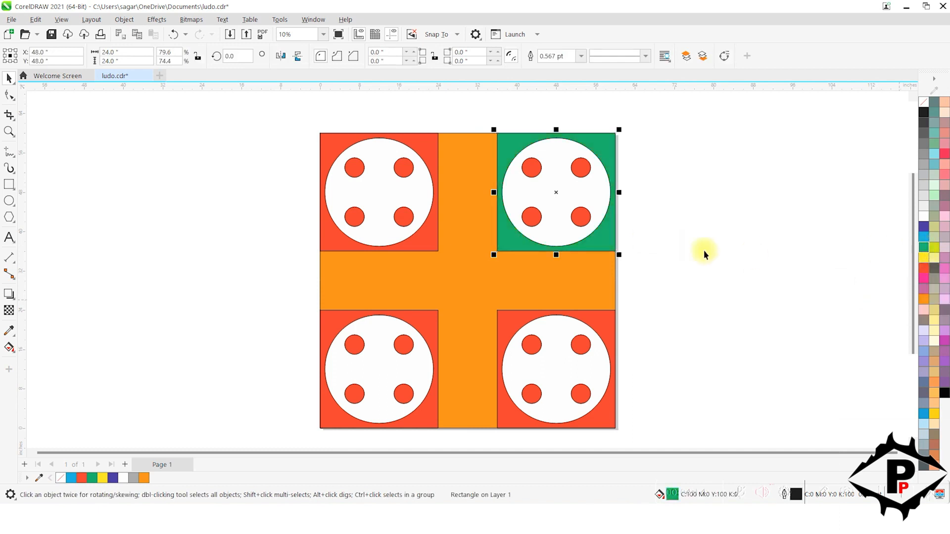
- Fill the four small circles of the upper-right home area with green
{"action": "left_click", "coordinate": [722, 181]}
{"action": "left_click", "coordinate": [581, 169]}
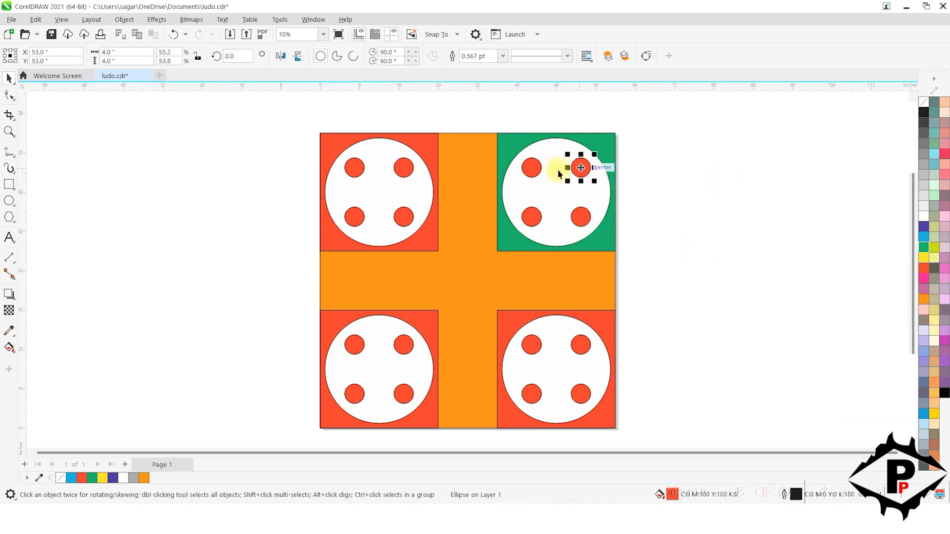
{"action": "left_click", "coordinate": [531, 170], "text": "shift"}
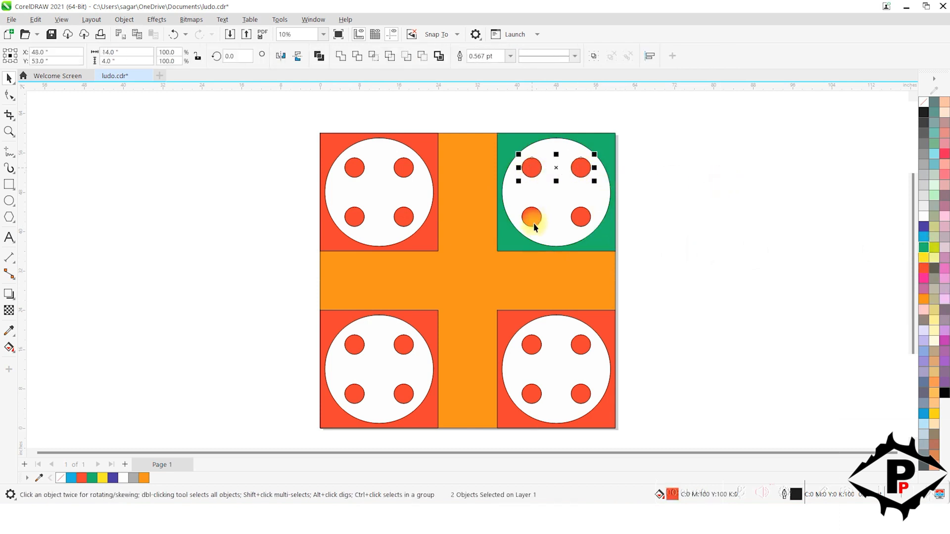
{"action": "left_click", "coordinate": [532, 220], "text": "shift"}
{"action": "left_click", "coordinate": [584, 221], "text": "shift"}
{"action": "left_click", "coordinate": [924, 248]}
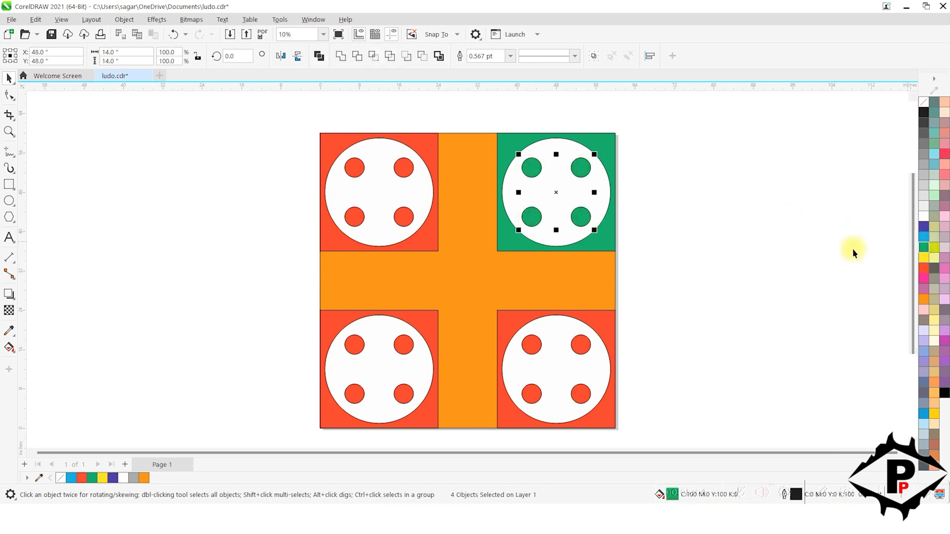
- Fill the lower-right home area's square and its four small circles with yellow
{"action": "left_click", "coordinate": [605, 325]}
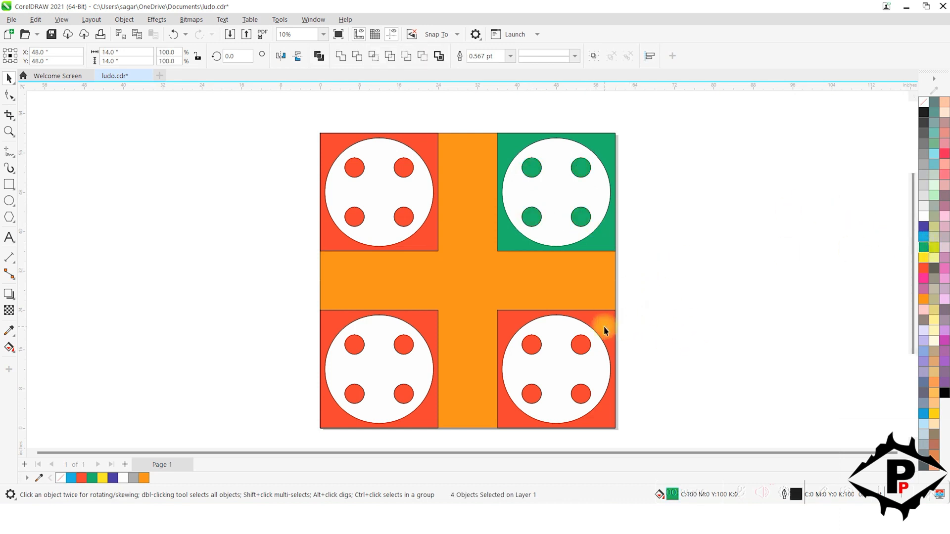
{"action": "left_click", "coordinate": [923, 258]}
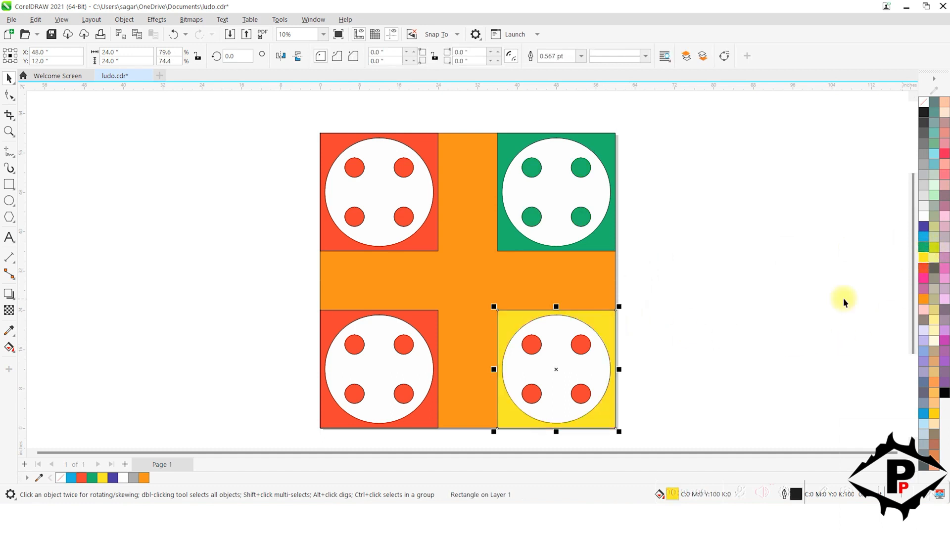
{"action": "left_click", "coordinate": [580, 344]}
{"action": "left_click", "coordinate": [530, 349], "text": "shift"}
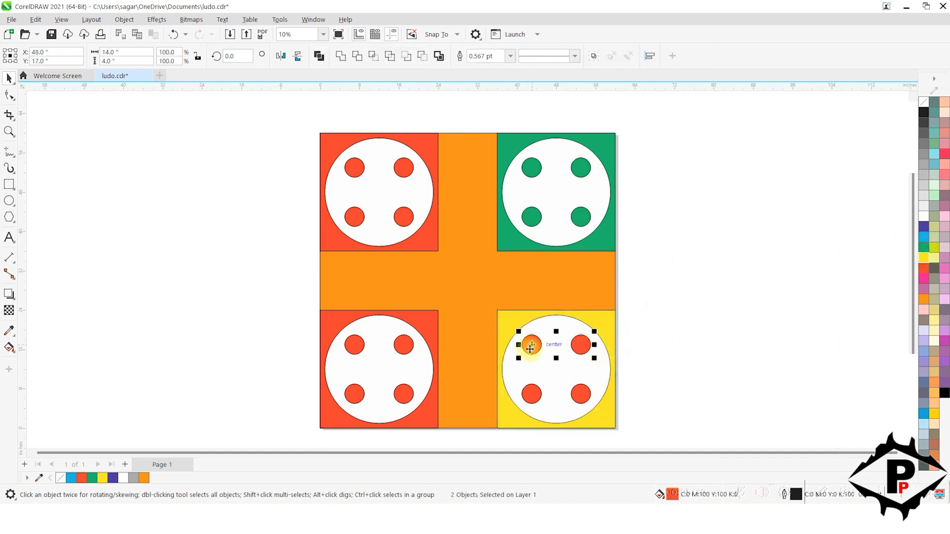
{"action": "left_click", "coordinate": [531, 393], "text": "shift"}
{"action": "left_click", "coordinate": [577, 396], "text": "shift"}
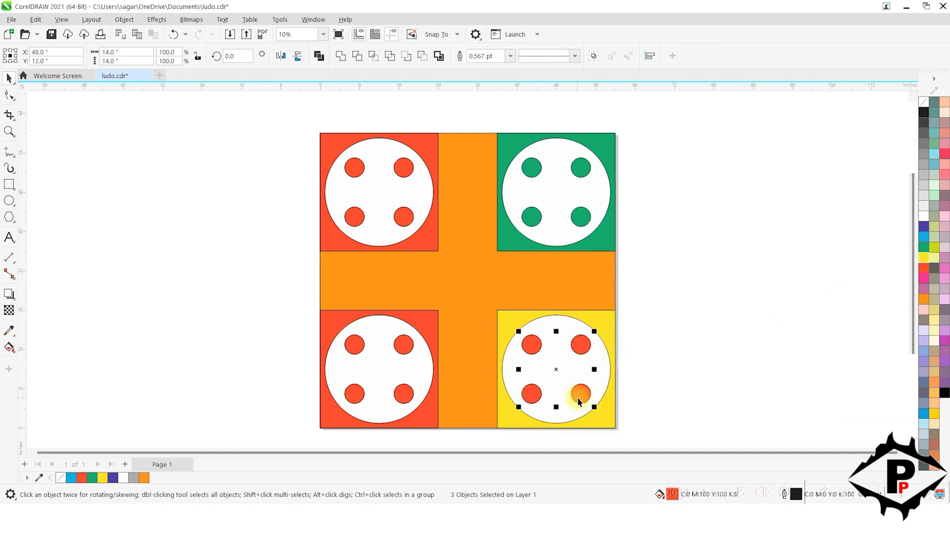
{"action": "left_click", "coordinate": [578, 399], "text": "shift"}
{"action": "left_click", "coordinate": [924, 259]}
- Fill the lower-left home area's four small circles and its square with blue (C100 M100)
{"action": "left_click", "coordinate": [354, 353]}
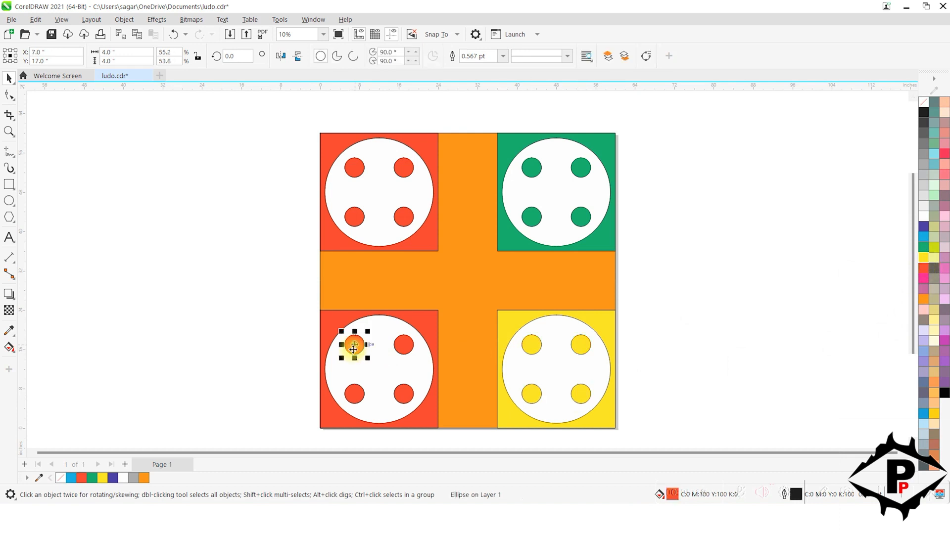
{"action": "left_click", "coordinate": [402, 348]}
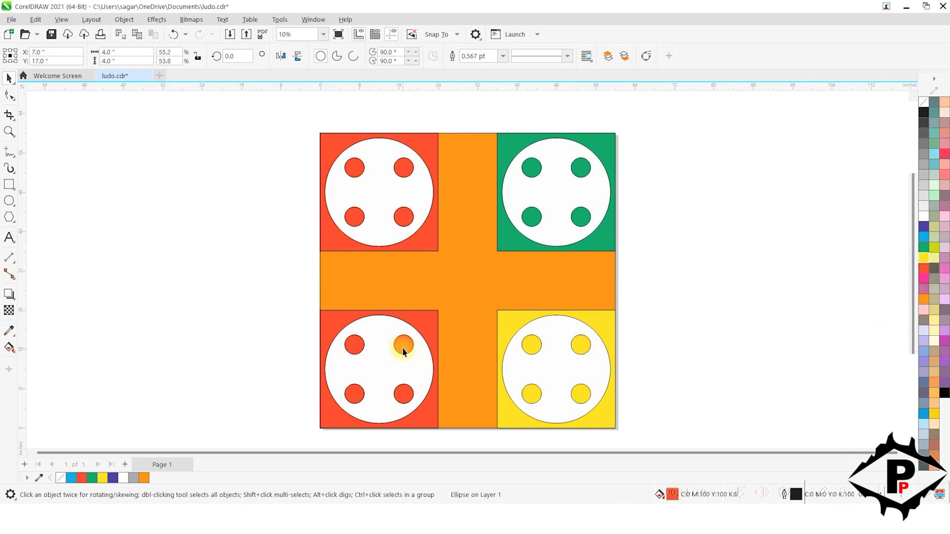
{"action": "left_click", "coordinate": [353, 346], "text": "shift"}
{"action": "left_click", "coordinate": [354, 394], "text": "shift"}
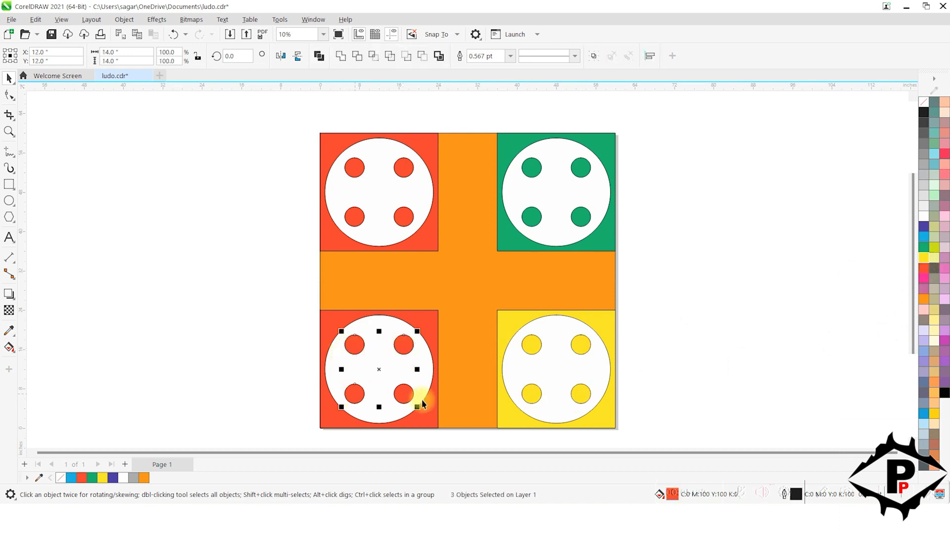
{"action": "left_click", "coordinate": [403, 393], "text": "shift"}
{"action": "left_click", "coordinate": [923, 225]}
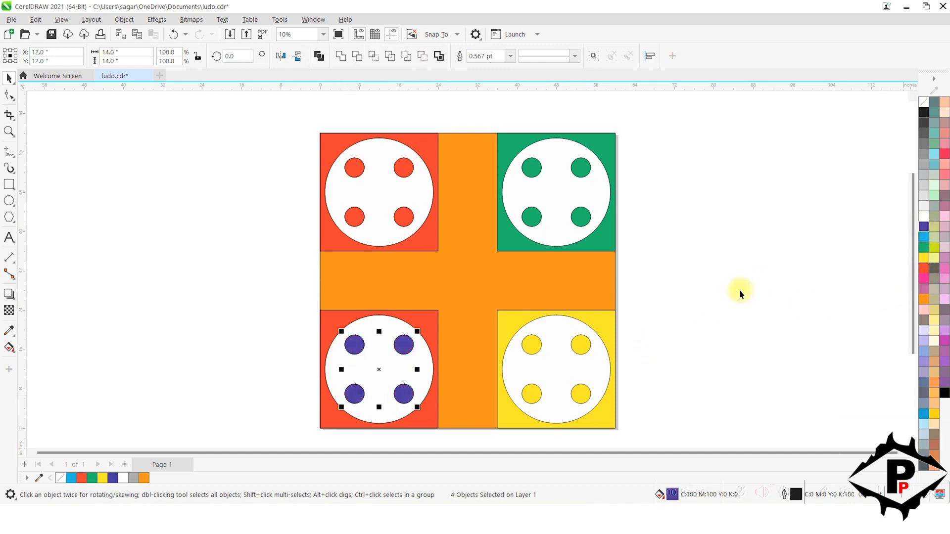
{"action": "left_click", "coordinate": [429, 330]}
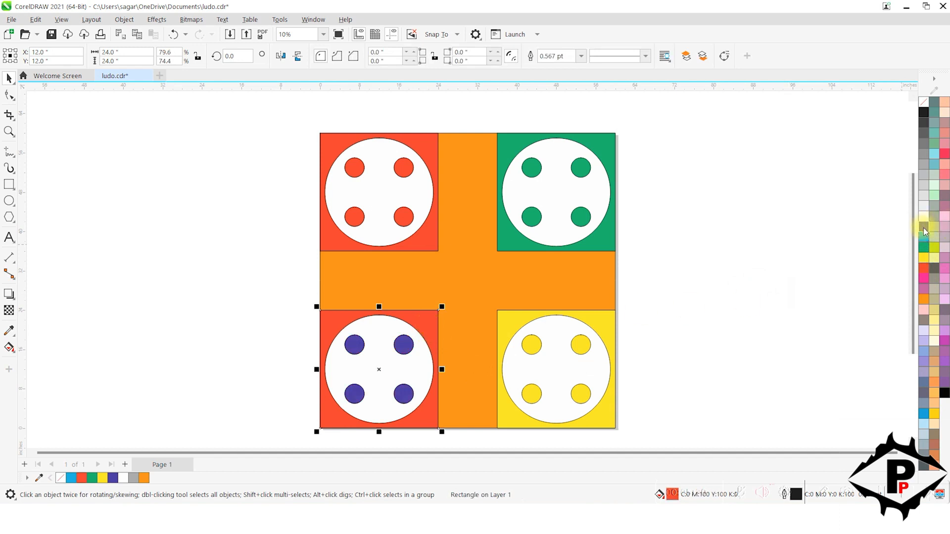
{"action": "left_click", "coordinate": [923, 226]}
{"action": "left_click", "coordinate": [254, 298]}
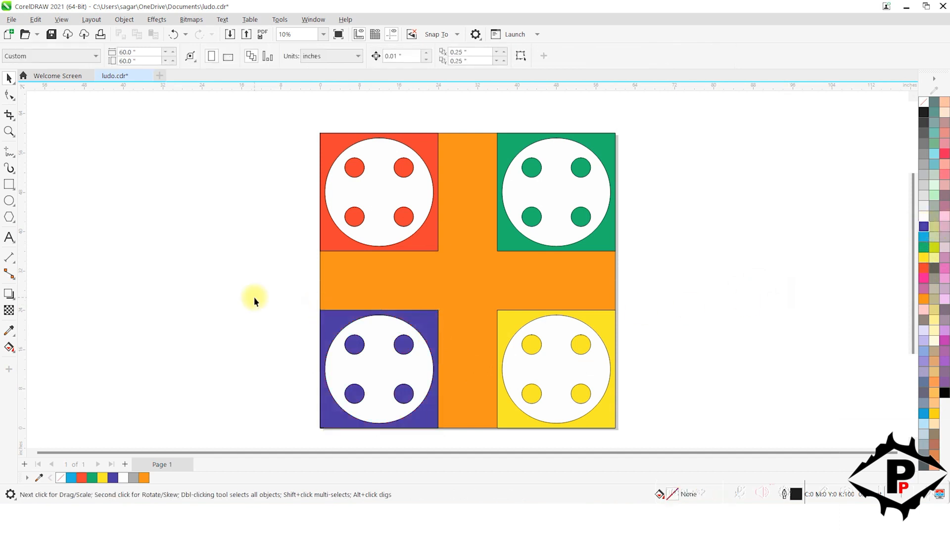
- Draw a rectangle in the empty space beside the board, size it to 4 × 4 inches and fill it white
{"action": "left_click", "coordinate": [9, 185]}
{"action": "left_click_drag", "start_coordinate": [106, 171], "coordinate": [163, 231]}
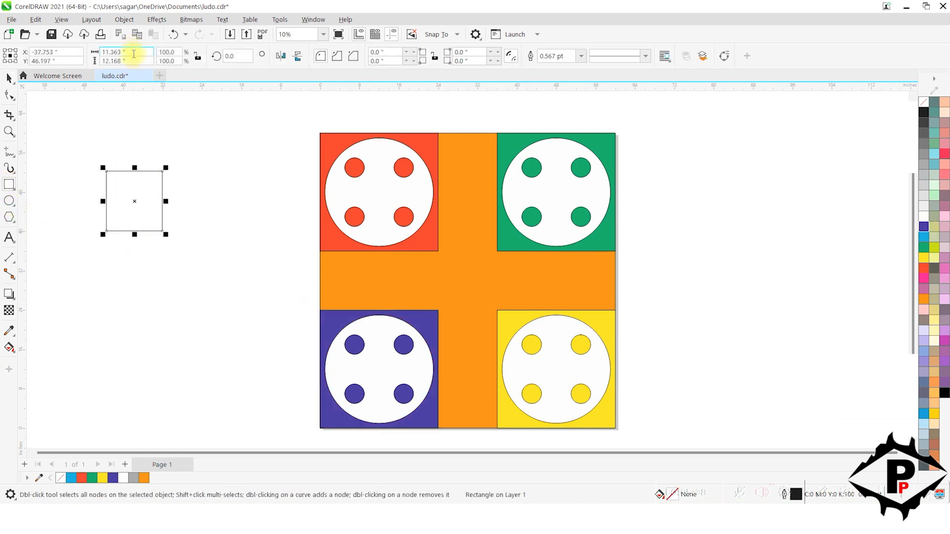
{"action": "left_click", "coordinate": [134, 52]}
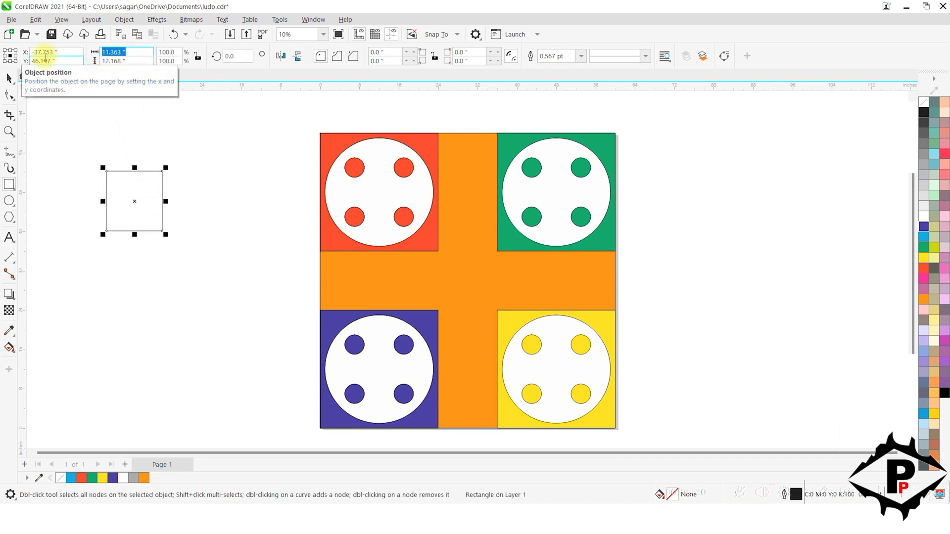
{"action": "type", "text": "4"}
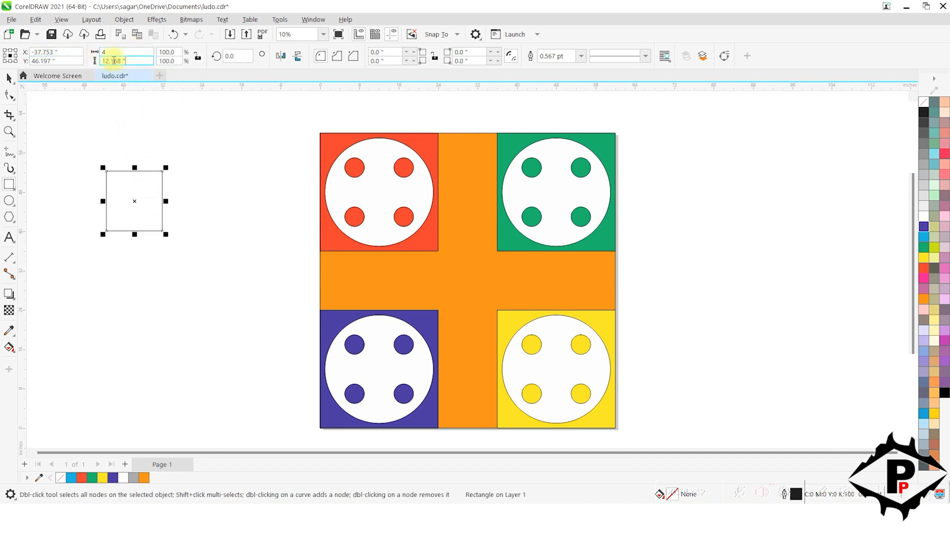
{"action": "key", "text": "Tab"}
{"action": "type", "text": "4"}
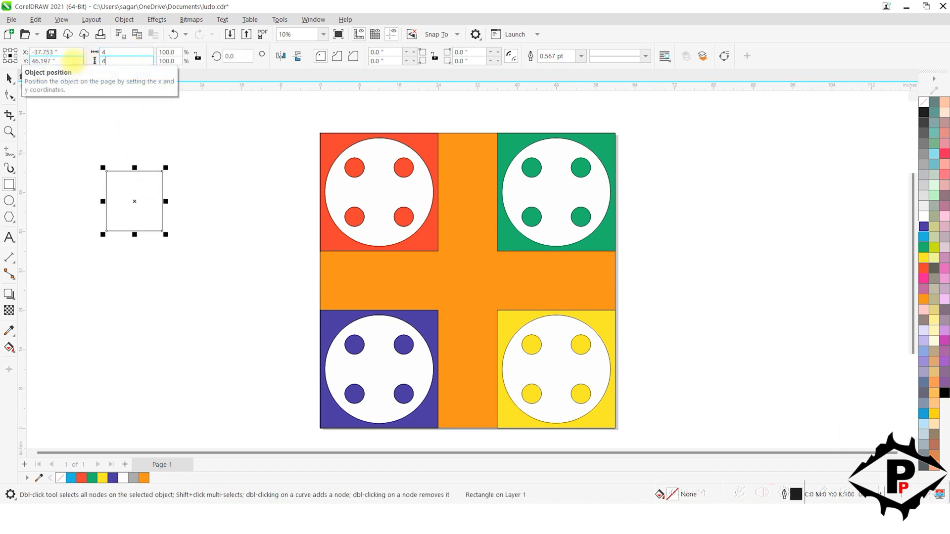
{"action": "key", "text": "Return"}
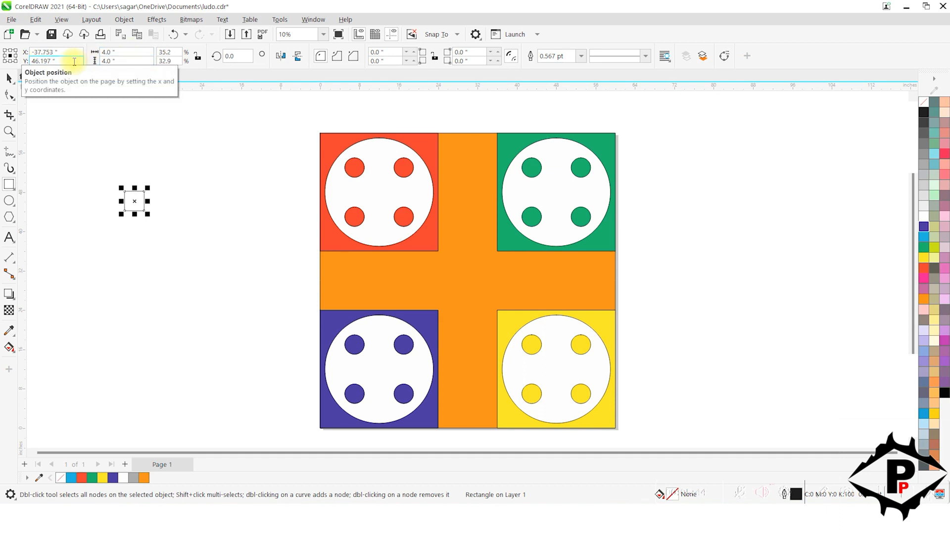
{"action": "left_click", "coordinate": [922, 218]}
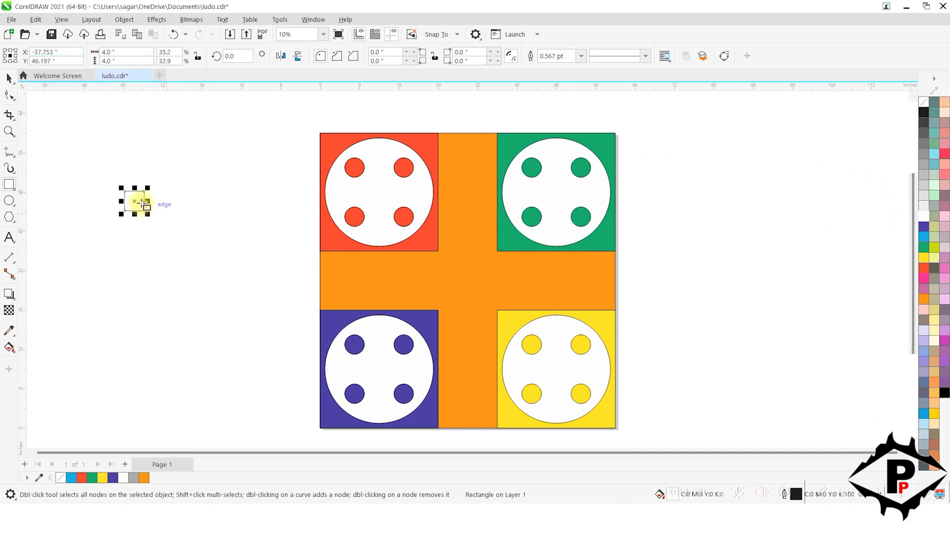
- Place the white square at X 2, Y 26 inches, directly above the blue home area, and duplicate it
{"action": "left_click_drag", "start_coordinate": [144, 203], "coordinate": [331, 301]}
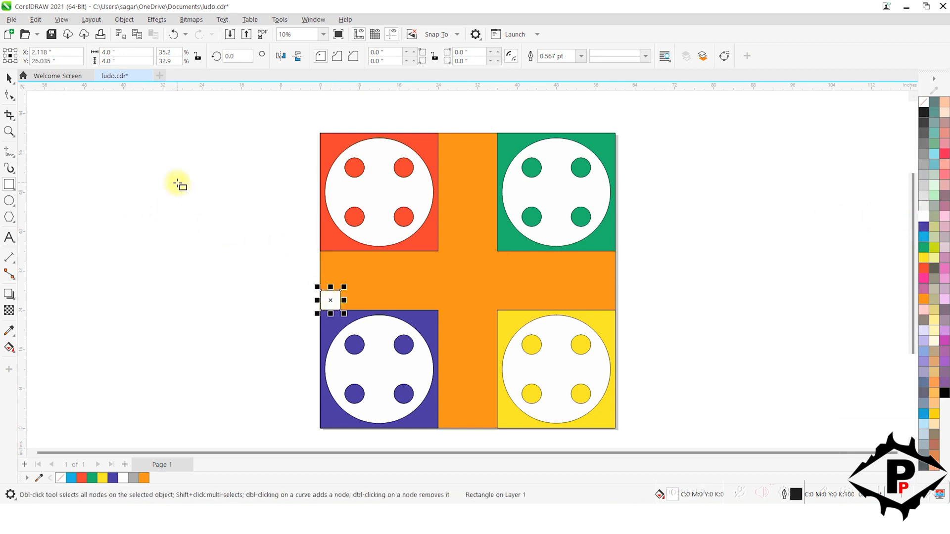
{"action": "left_click", "coordinate": [70, 49]}
{"action": "type", "text": "2"}
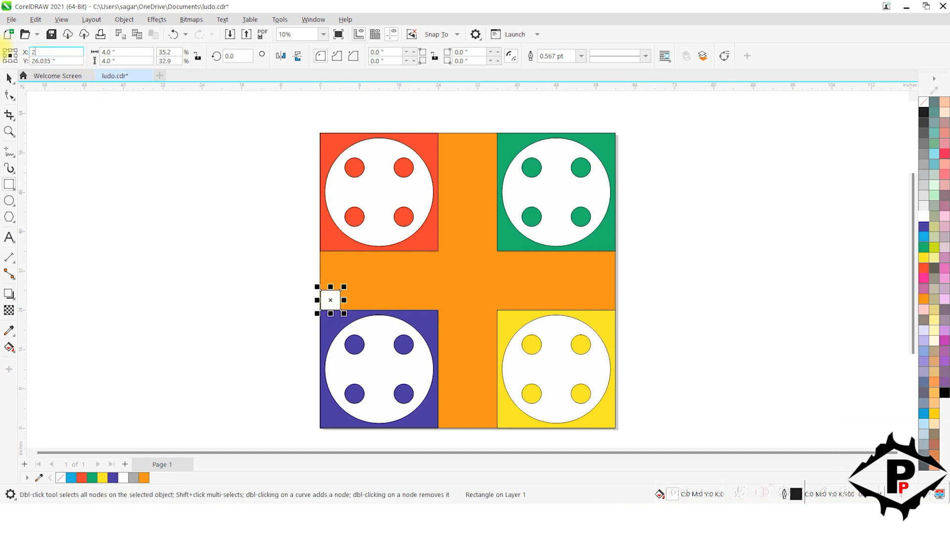
{"action": "left_click", "coordinate": [65, 60]}
{"action": "type", "text": "2"}
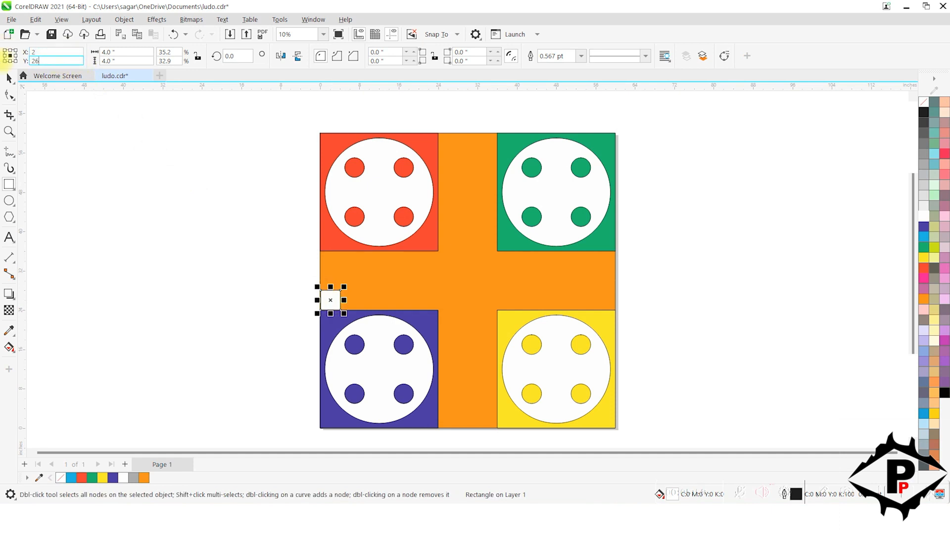
{"action": "type", "text": "6"}
{"action": "key", "text": "Return"}
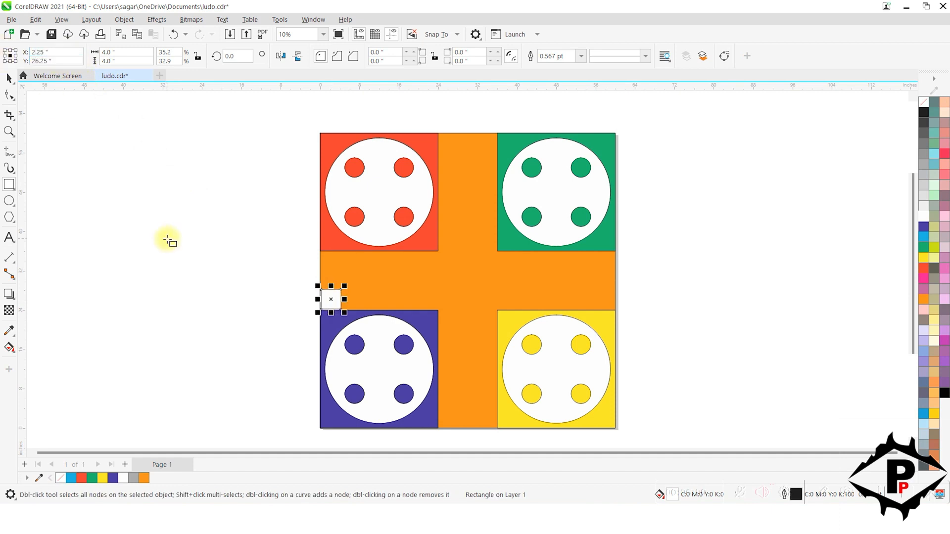
- Stack two copies of the white square above the first along the board's edge, the uppermost at X 2, Y 34 inches
{"action": "left_click_drag", "start_coordinate": [330, 298], "coordinate": [331, 280]}
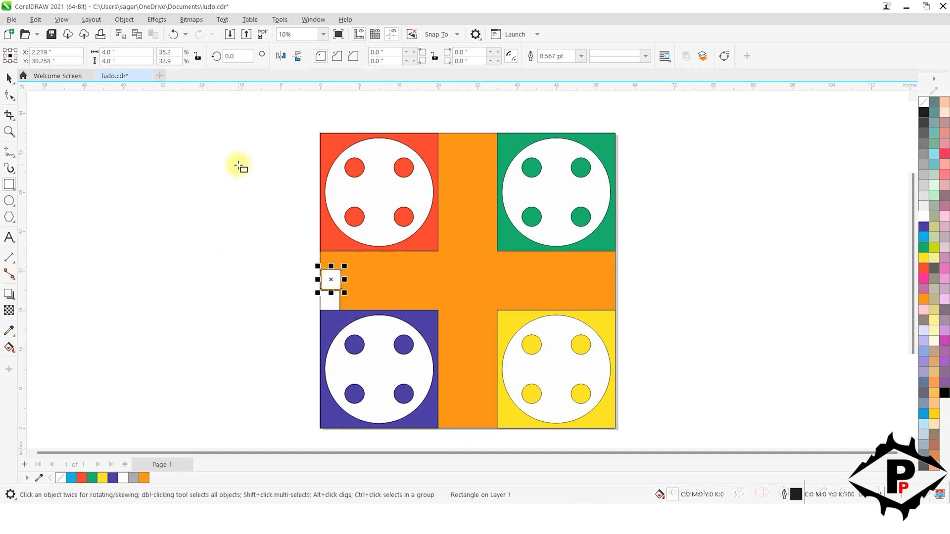
{"action": "double_click", "coordinate": [60, 52]}
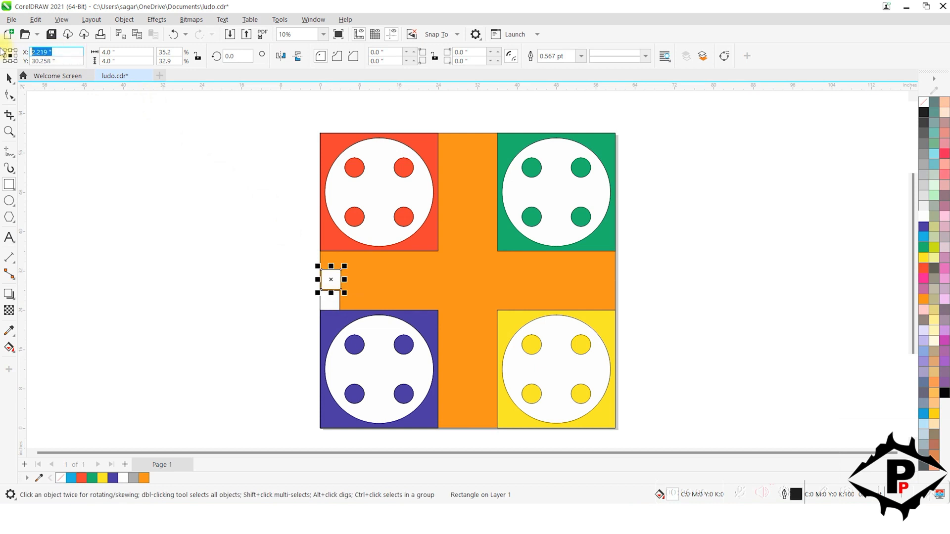
{"action": "type", "text": "2"}
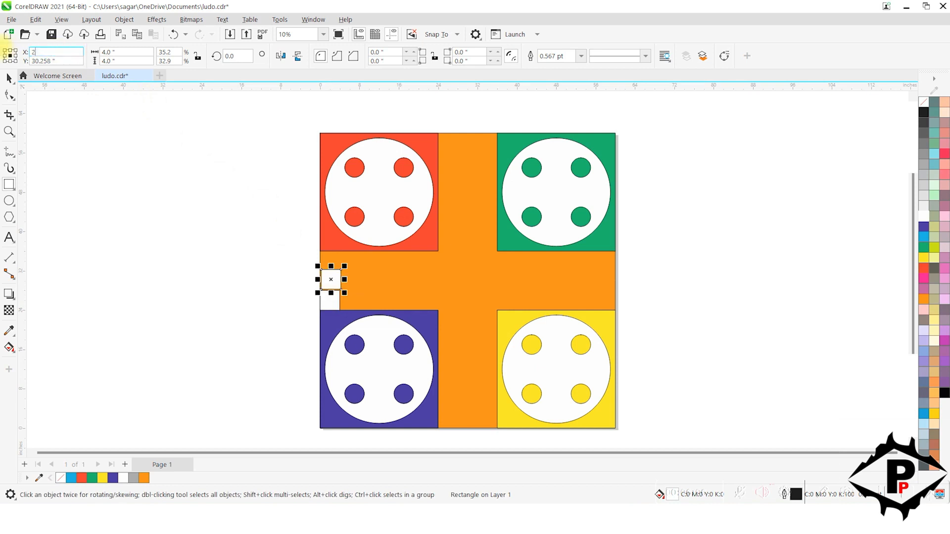
{"action": "double_click", "coordinate": [62, 60]}
{"action": "type", "text": "3"}
{"action": "type", "text": "4"}
{"action": "key", "text": "Return"}
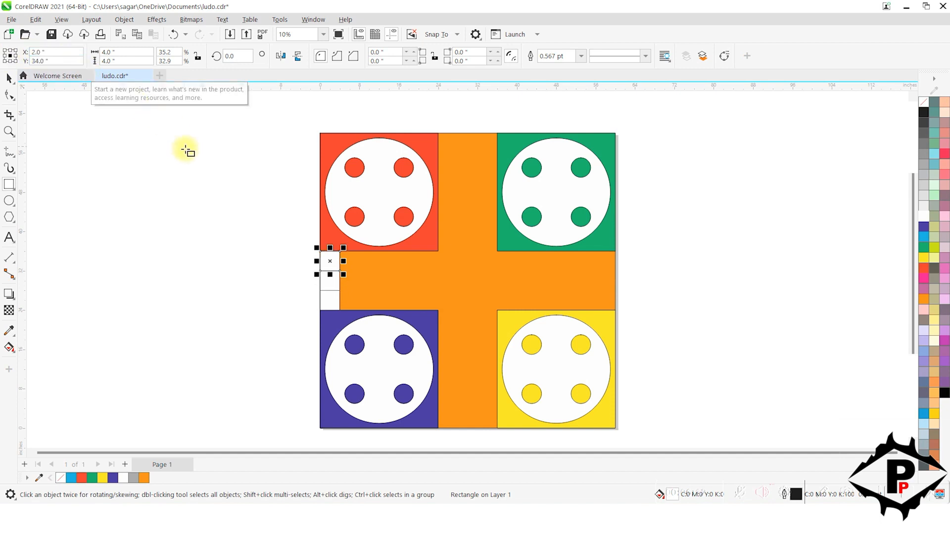
- Copy the column of three white squares beside itself and position the copy at X 6, Y 30 inches
{"action": "left_click", "coordinate": [8, 77]}
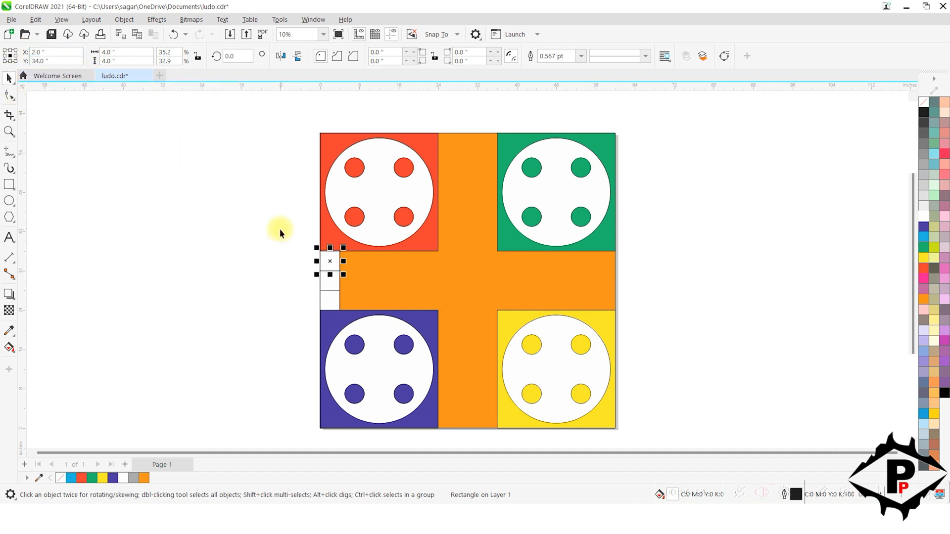
{"action": "left_click_drag", "start_coordinate": [280, 229], "coordinate": [358, 314]}
{"action": "left_click_drag", "start_coordinate": [328, 274], "coordinate": [351, 282]}
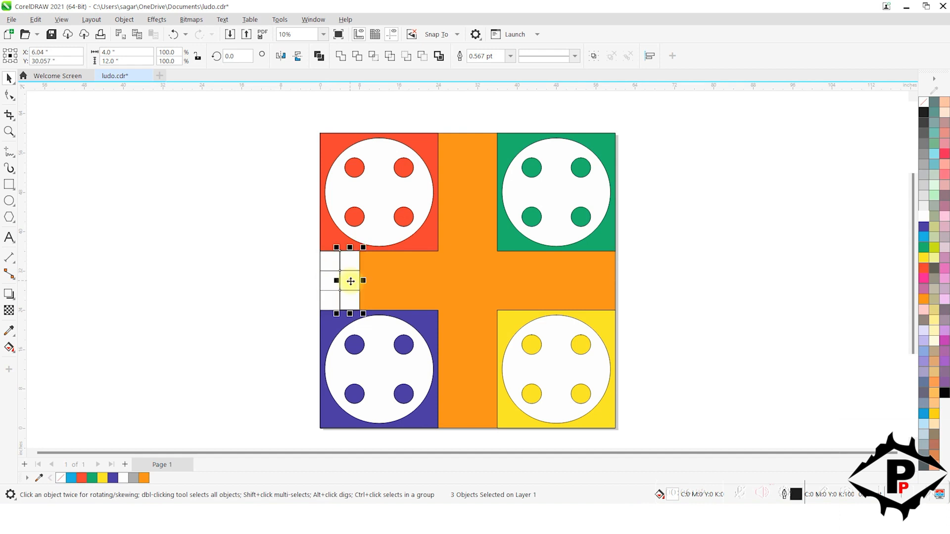
{"action": "left_click", "coordinate": [47, 52]}
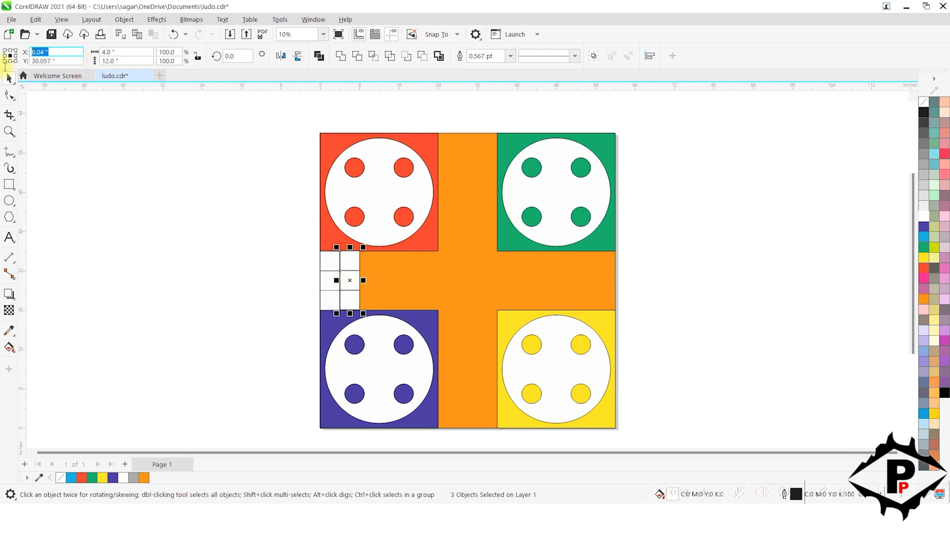
{"action": "type", "text": "6"}
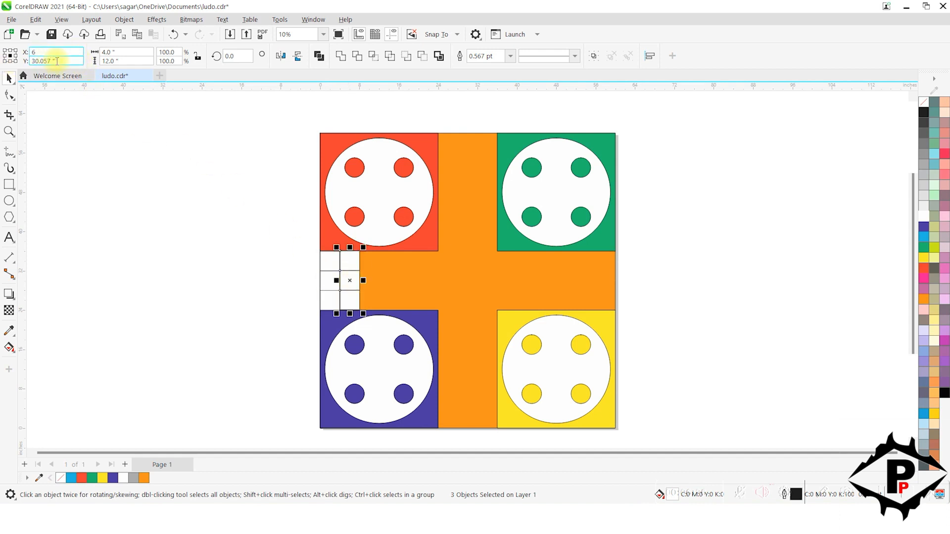
{"action": "type", "text": "30"}
{"action": "key", "text": "Return"}
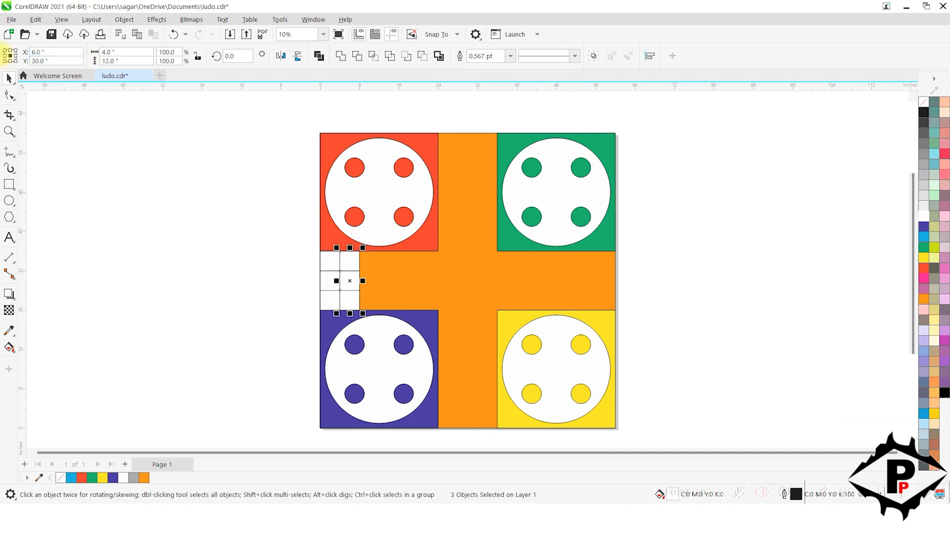
- Repeat the duplication of the three-square column across the middle strip until the last column sits at X 58, Y 30 inches
{"action": "key", "text": "ctrl+d"}
{"action": "key", "text": "ctrl+d"}
{"action": "key", "text": "ctrl+d"}
{"action": "key", "text": "ctrl+d"}
{"action": "key", "text": "ctrl+d"}
{"action": "key", "text": "ctrl+d"}
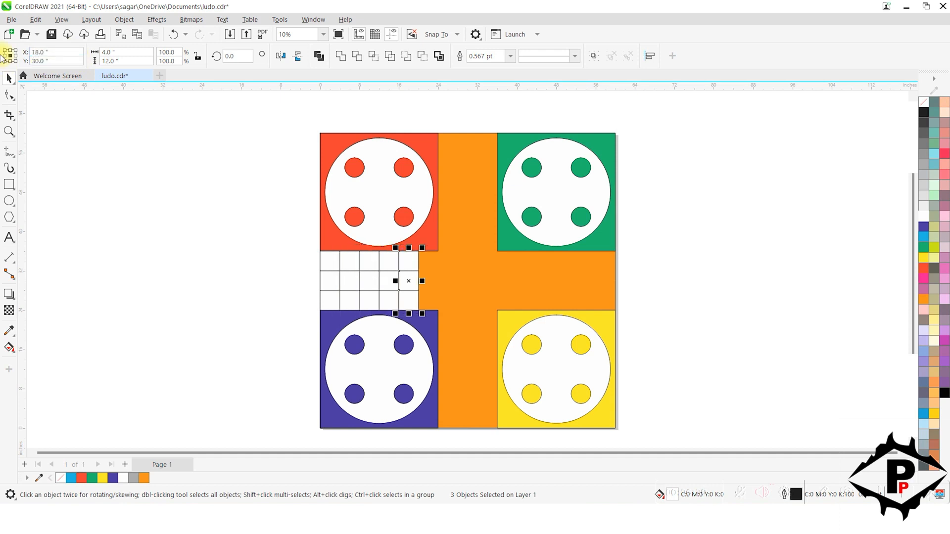
{"action": "key", "text": "ctrl+d"}
{"action": "key", "text": "ctrl+d"}
{"action": "key", "text": "ctrl+d"}
{"action": "key", "text": "ctrl+d"}
{"action": "key", "text": "ctrl+d"}
{"action": "key", "text": "ctrl+d"}
{"action": "key", "text": "ctrl+d"}
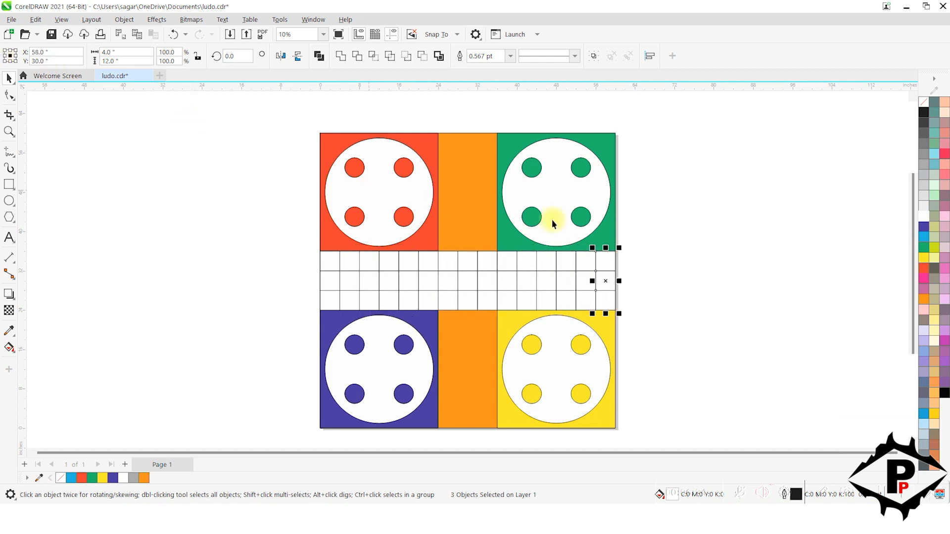
- Delete the nine white squares in the centre of the board, between the four home areas
{"action": "left_click", "coordinate": [664, 245]}
{"action": "left_click", "coordinate": [482, 254]}
{"action": "left_click", "coordinate": [448, 262]}
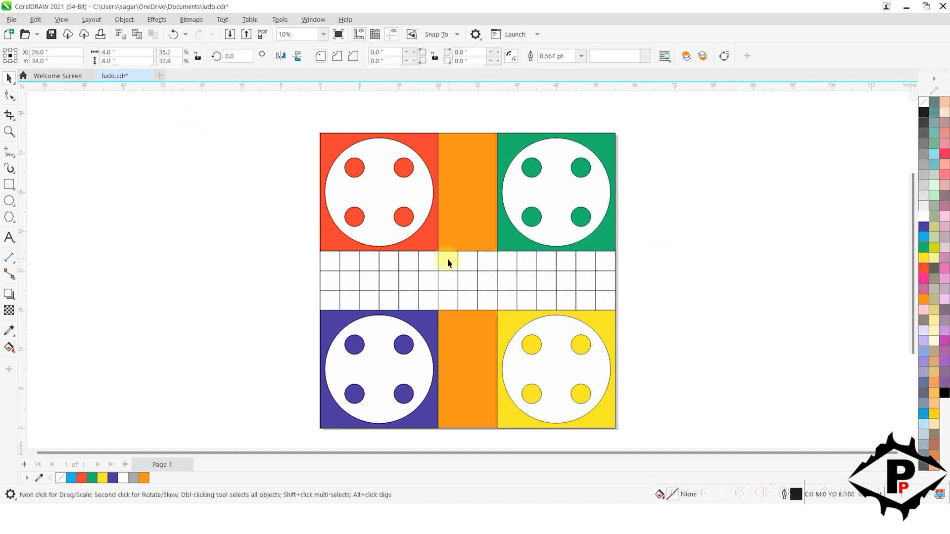
{"action": "left_click", "coordinate": [469, 264], "text": "shift"}
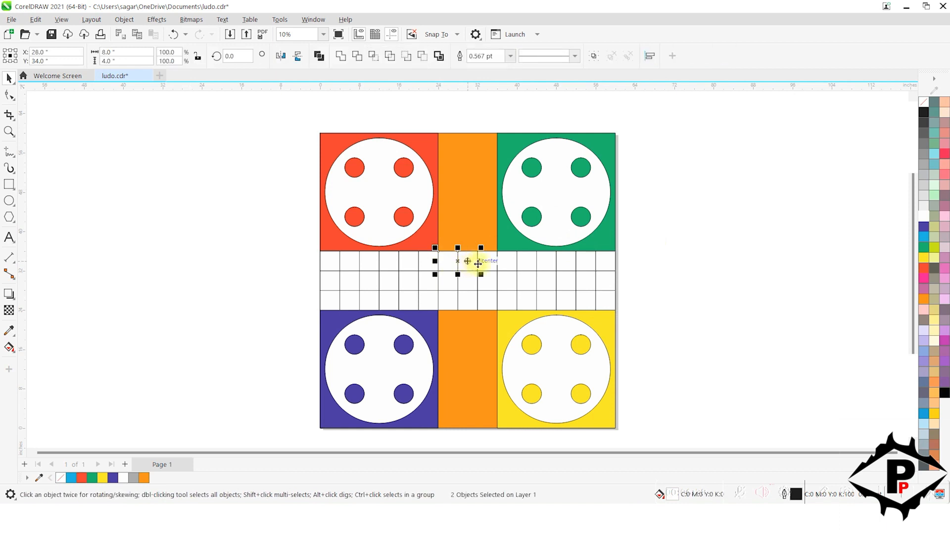
{"action": "left_click", "coordinate": [475, 289], "text": "shift"}
{"action": "left_click", "coordinate": [485, 281], "text": "shift"}
{"action": "left_click", "coordinate": [488, 263], "text": "shift"}
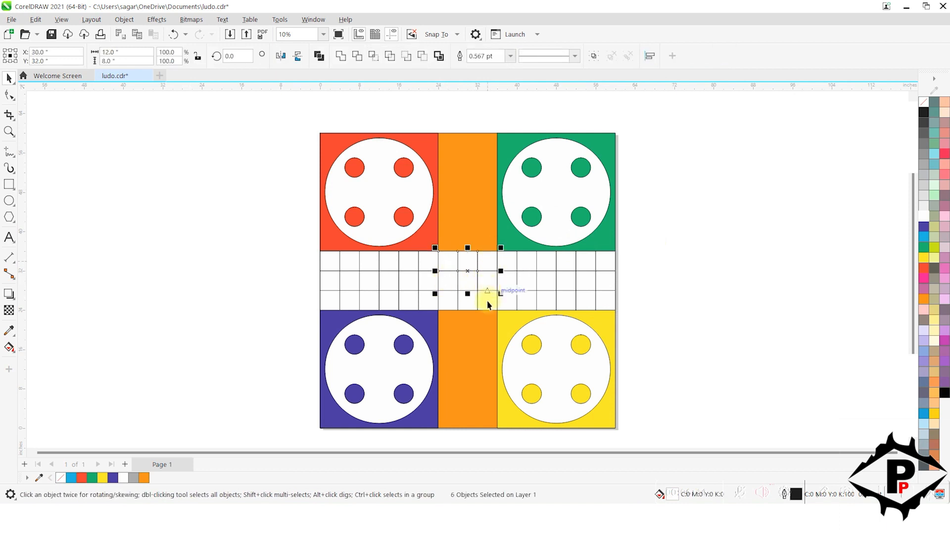
{"action": "left_click", "coordinate": [487, 304], "text": "shift"}
{"action": "left_click", "coordinate": [469, 301], "text": "shift"}
{"action": "left_click", "coordinate": [442, 301], "text": "shift"}
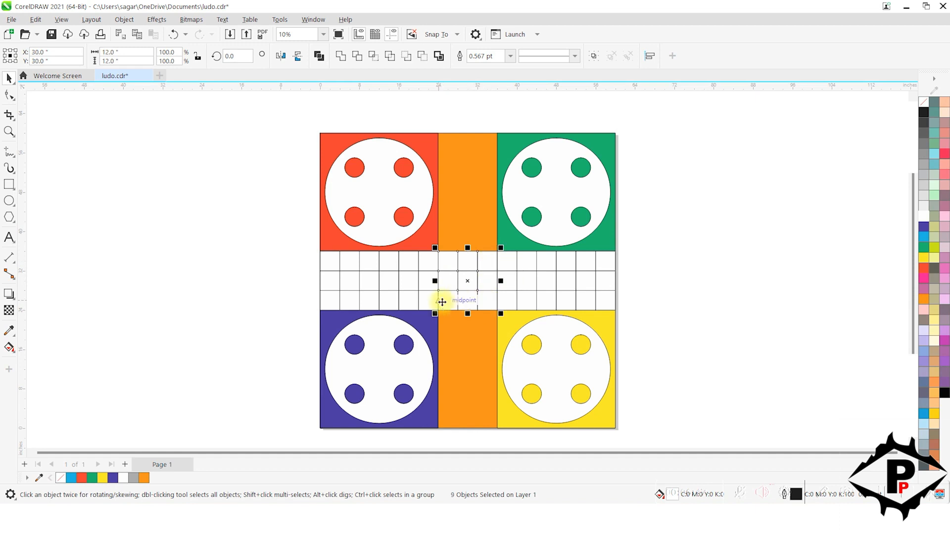
{"action": "key", "text": "Delete"}
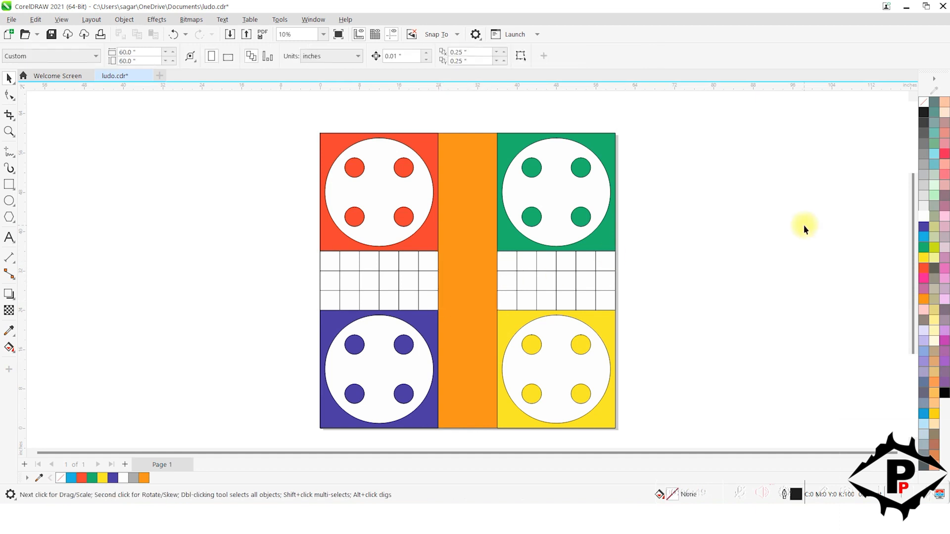
- Duplicate both remaining blocks of white squares, move the copy off the board's right side and rotate it 90°
{"action": "left_click_drag", "start_coordinate": [708, 233], "coordinate": [314, 321]}
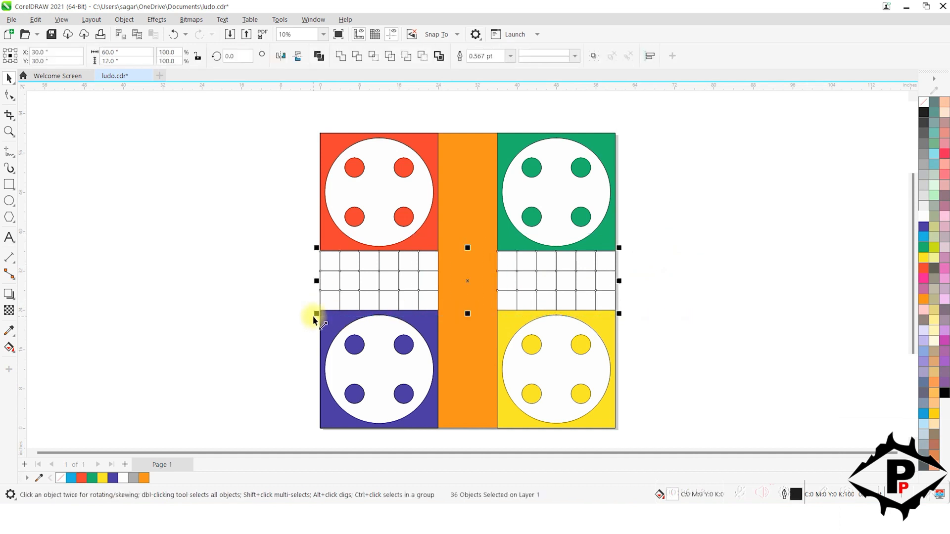
{"action": "key", "text": "Up"}
{"action": "key", "text": "Right"}
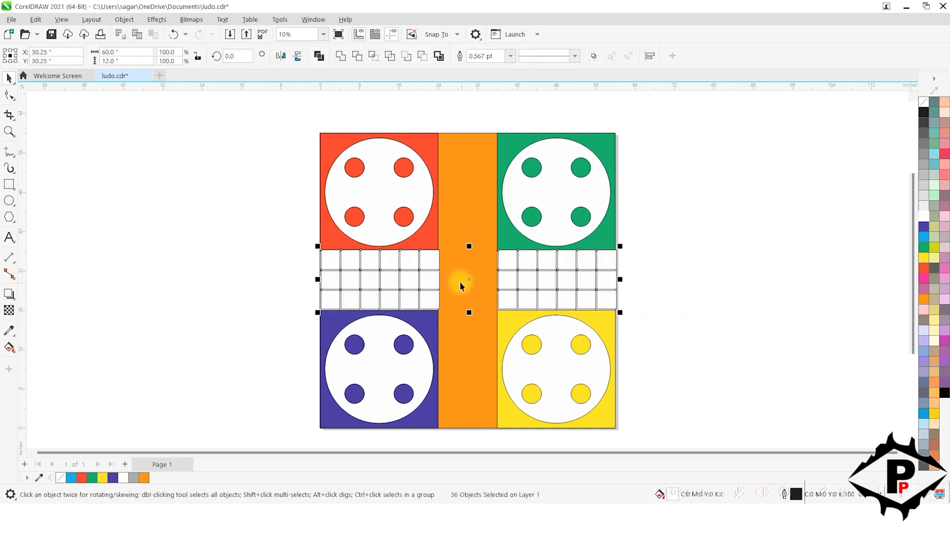
{"action": "left_click_drag", "start_coordinate": [468, 279], "coordinate": [711, 350]}
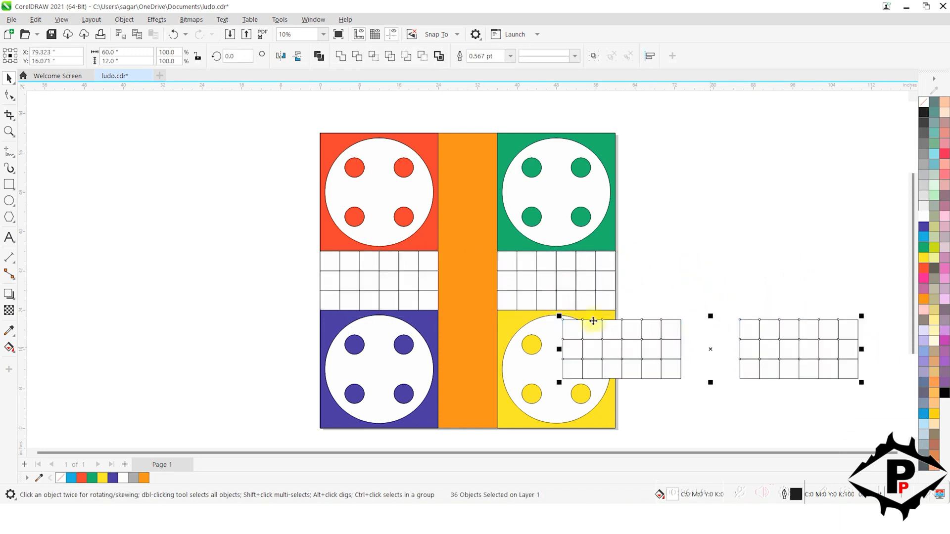
{"action": "left_click", "coordinate": [242, 56]}
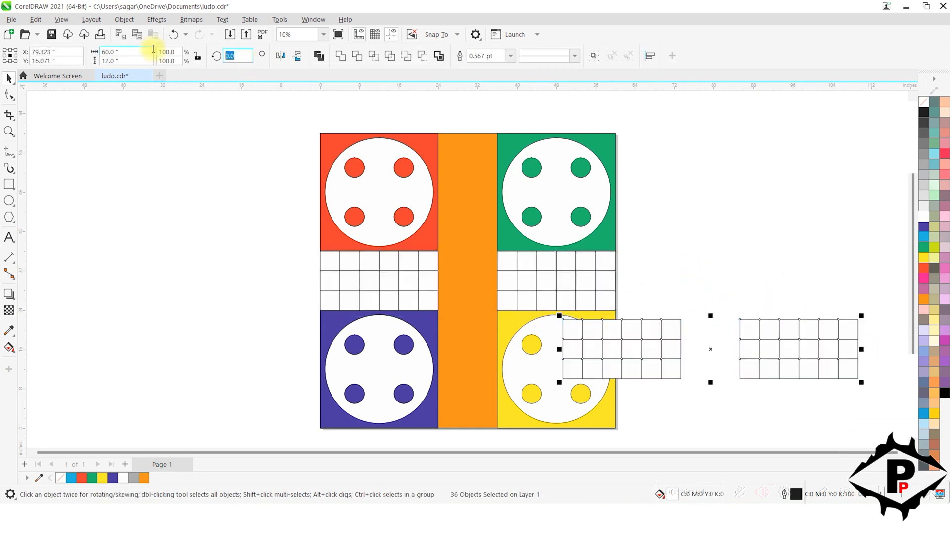
{"action": "type", "text": "90"}
{"action": "key", "text": "Return"}
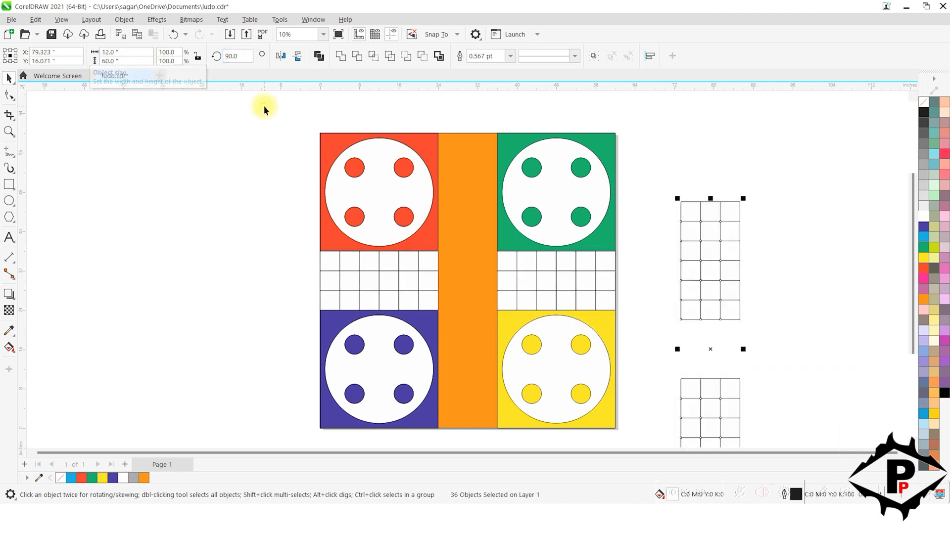
- Move the rotated squares onto the vertical orange strip and position them at X 30, Y 30 inches
{"action": "left_click_drag", "start_coordinate": [708, 351], "coordinate": [466, 283]}
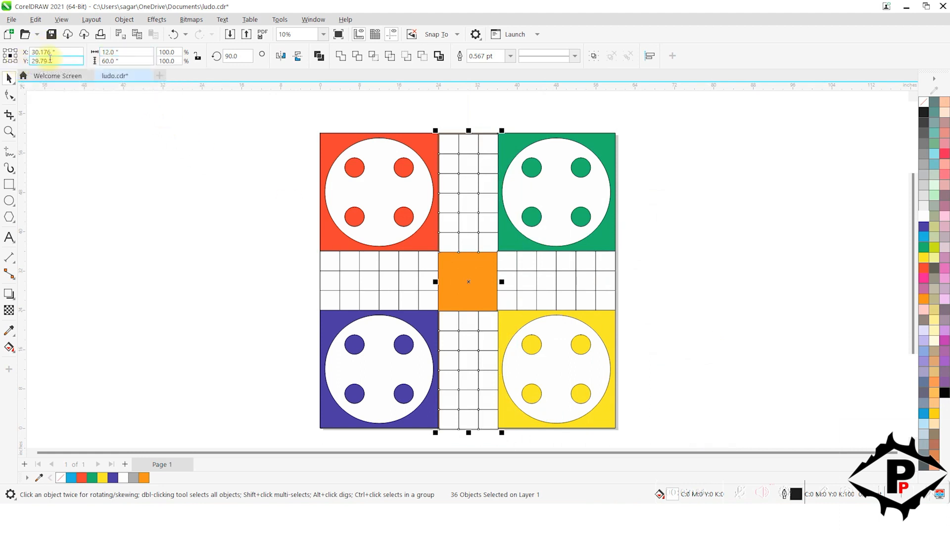
{"action": "left_click_drag", "start_coordinate": [65, 52], "coordinate": [12, 52]}
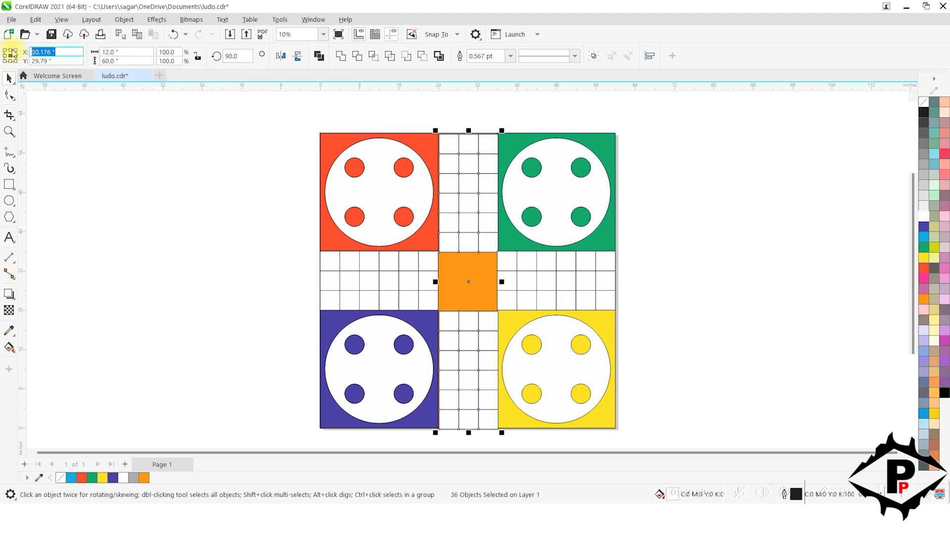
{"action": "type", "text": "30"}
{"action": "key", "text": "Tab"}
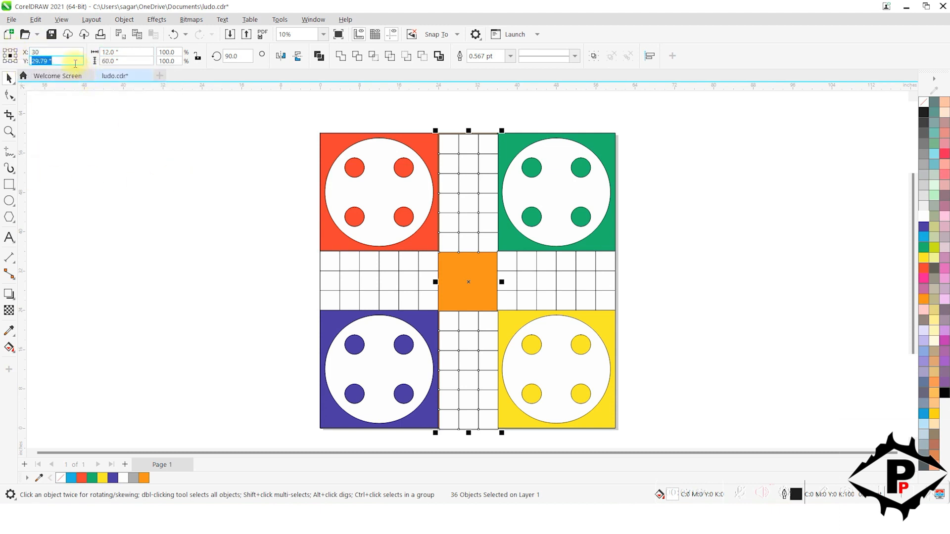
{"action": "type", "text": "30"}
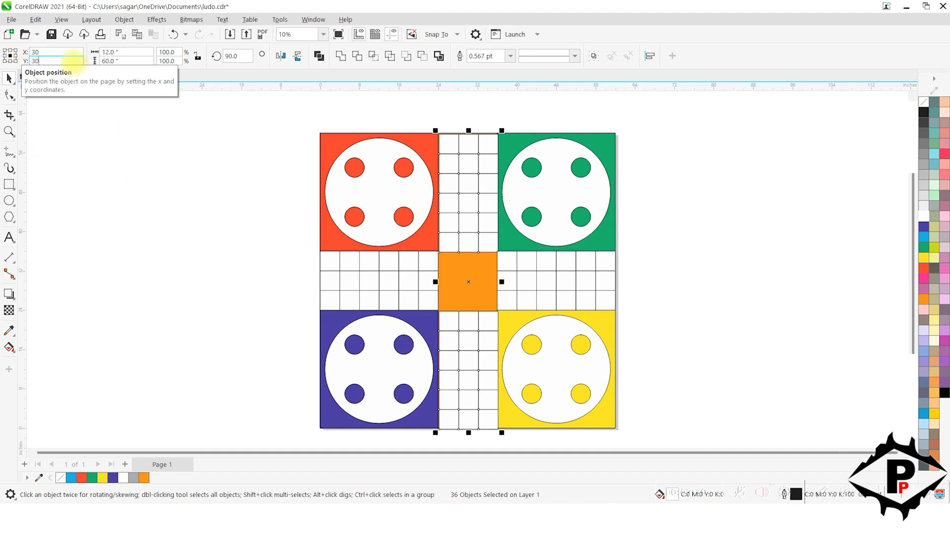
{"action": "key", "text": "Return"}
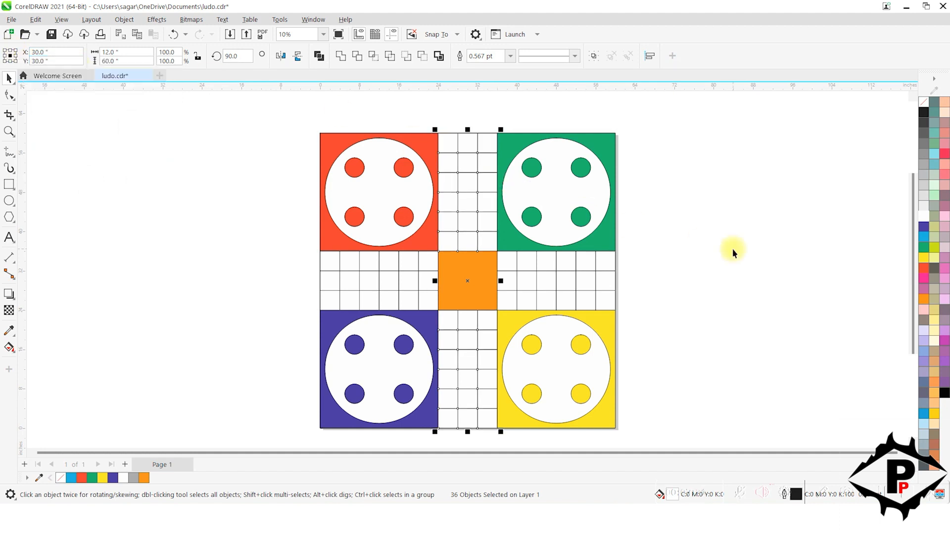
{"action": "left_click", "coordinate": [733, 249]}
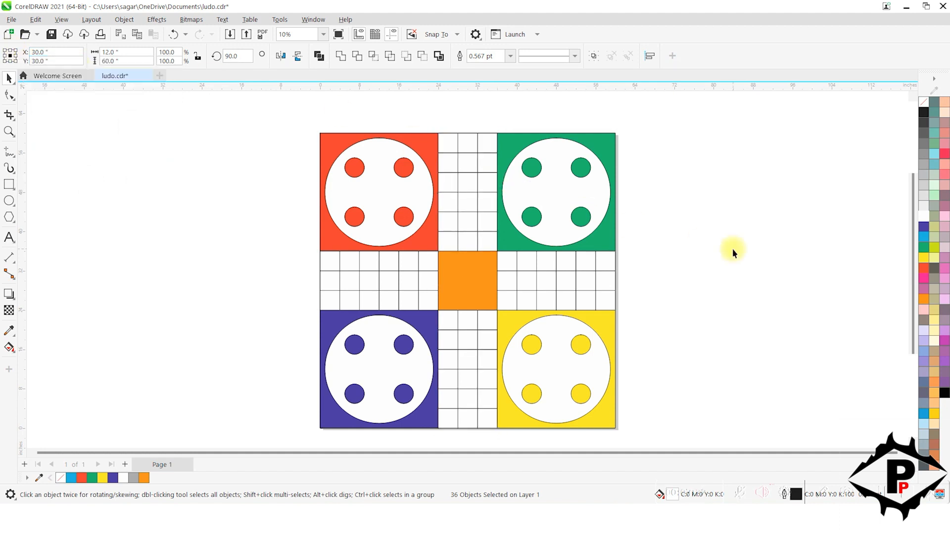
{"action": "left_click", "coordinate": [12, 187]}
{"action": "left_click", "coordinate": [135, 202]}
{"action": "left_click_drag", "start_coordinate": [136, 201], "coordinate": [218, 281]}
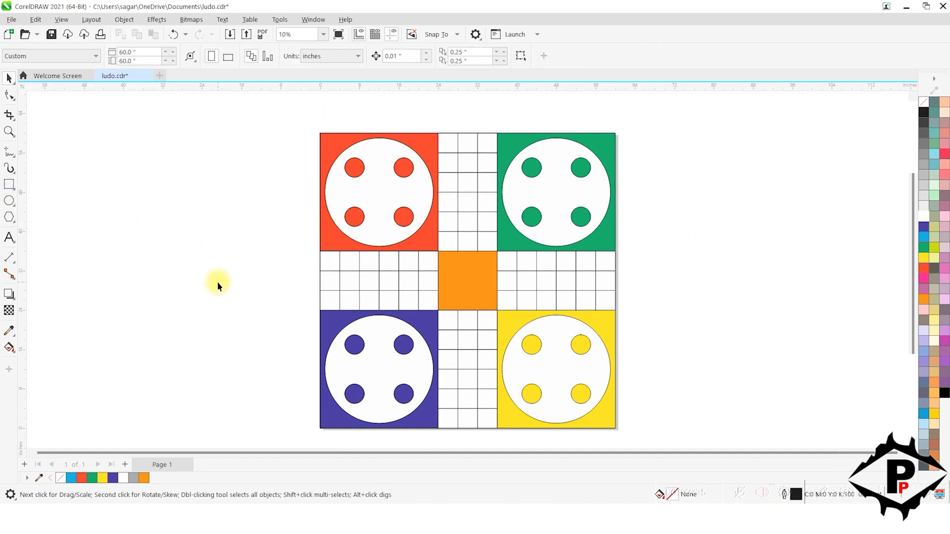
- Draw a rectangle to the left of the board and set its size to 12 × 12 inches
{"action": "left_click", "coordinate": [9, 184]}
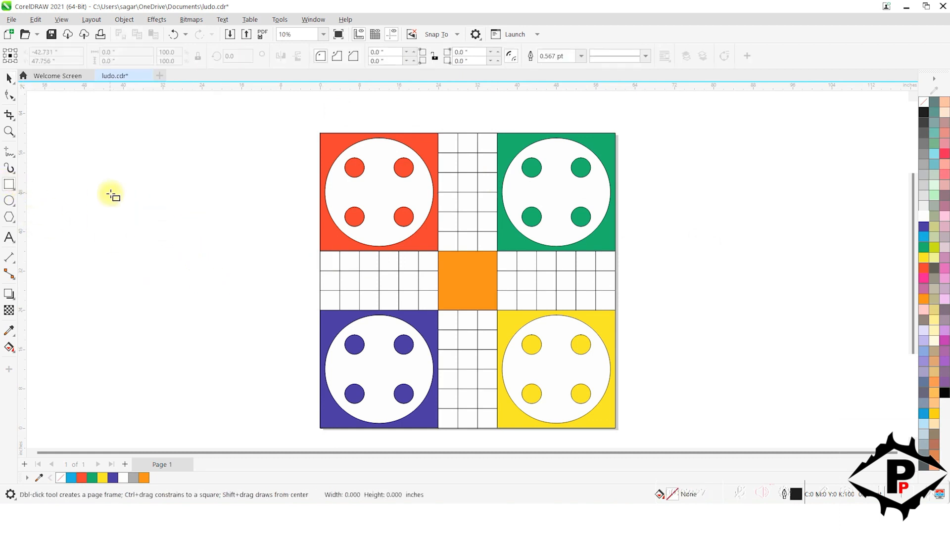
{"action": "left_click_drag", "start_coordinate": [111, 194], "coordinate": [222, 280]}
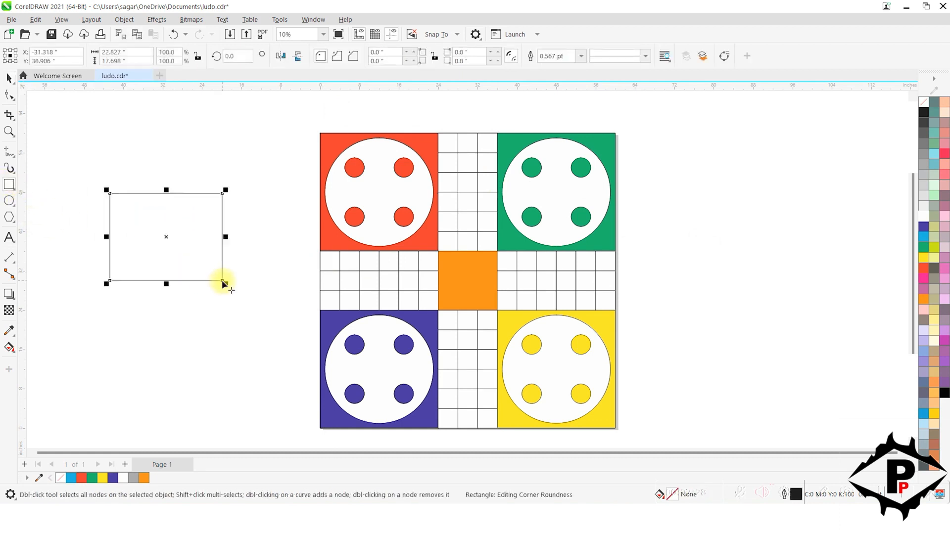
{"action": "left_click", "coordinate": [138, 52]}
{"action": "type", "text": "12"}
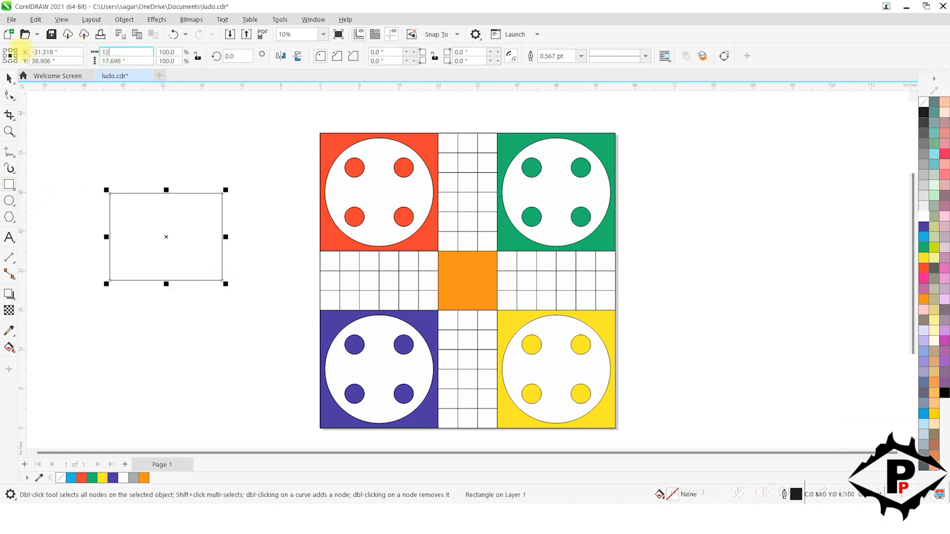
{"action": "key", "text": "Tab"}
{"action": "type", "text": "12"}
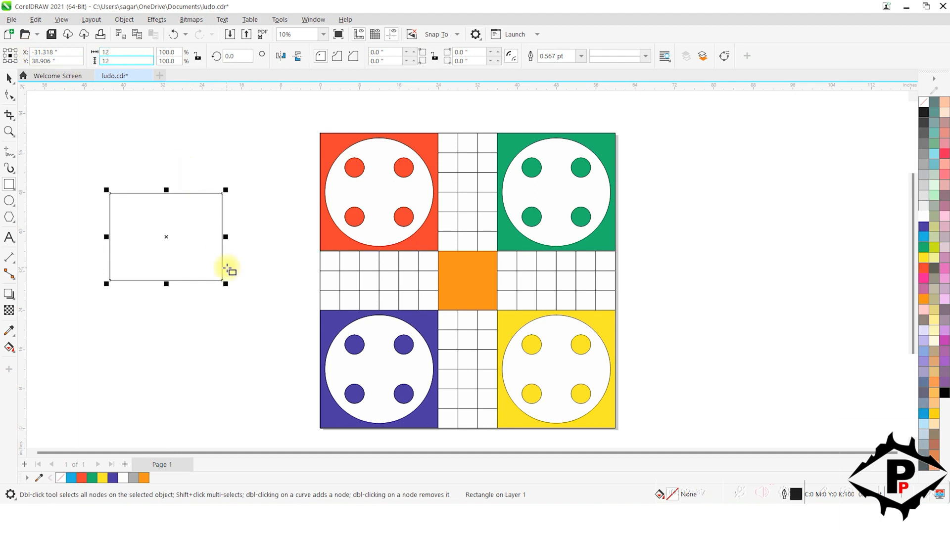
{"action": "key", "text": "Return"}
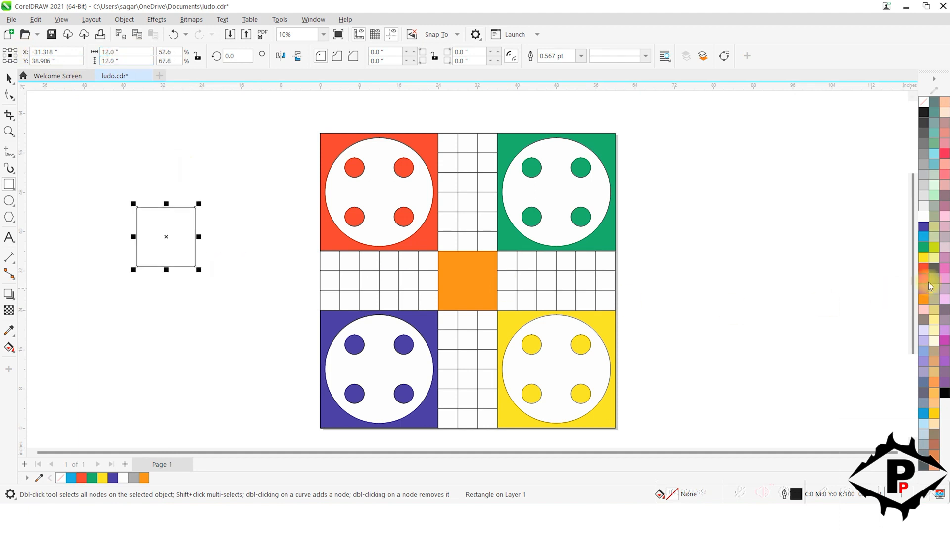
- Fill the 12-inch square with cyan and centre it on the page, over the middle of the board
{"action": "left_click", "coordinate": [924, 237]}
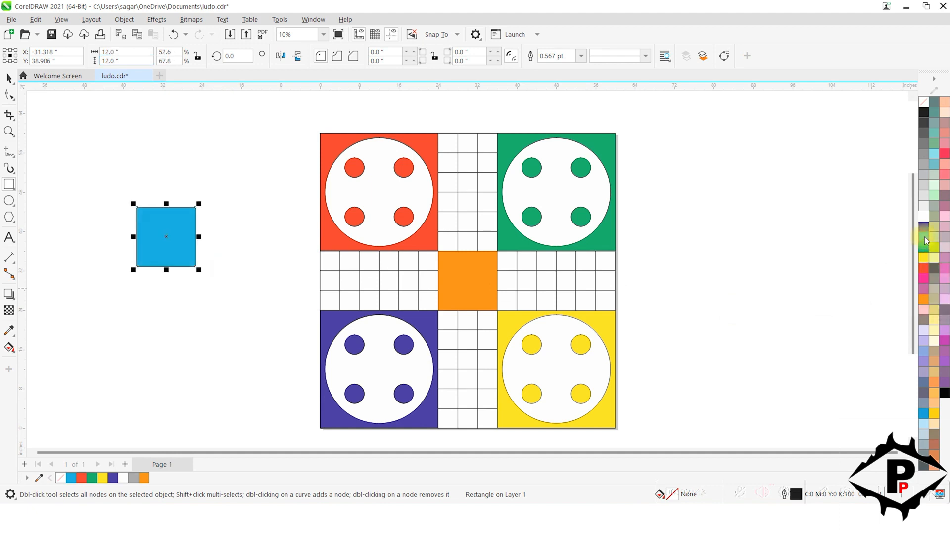
{"action": "left_click_drag", "start_coordinate": [925, 236], "coordinate": [177, 237]}
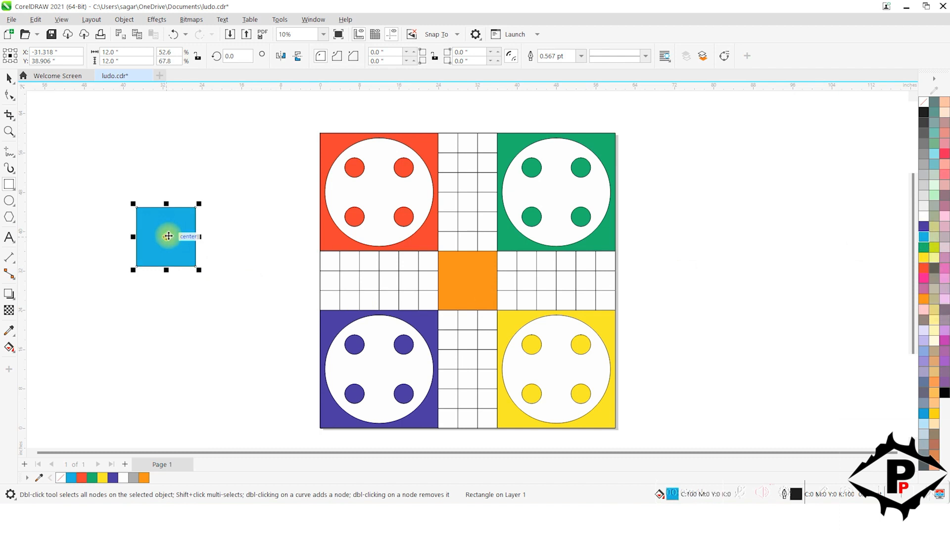
{"action": "key", "text": "p"}
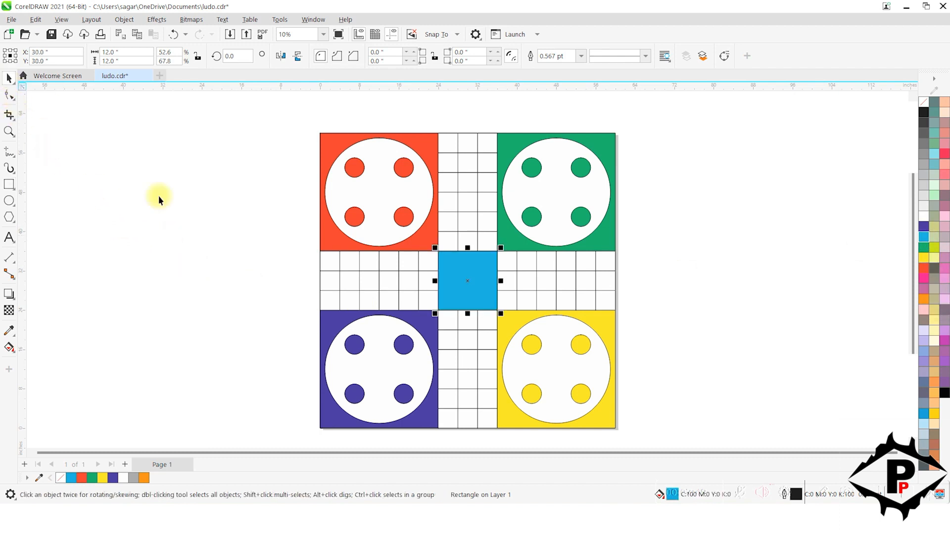
{"action": "left_click", "coordinate": [315, 262]}
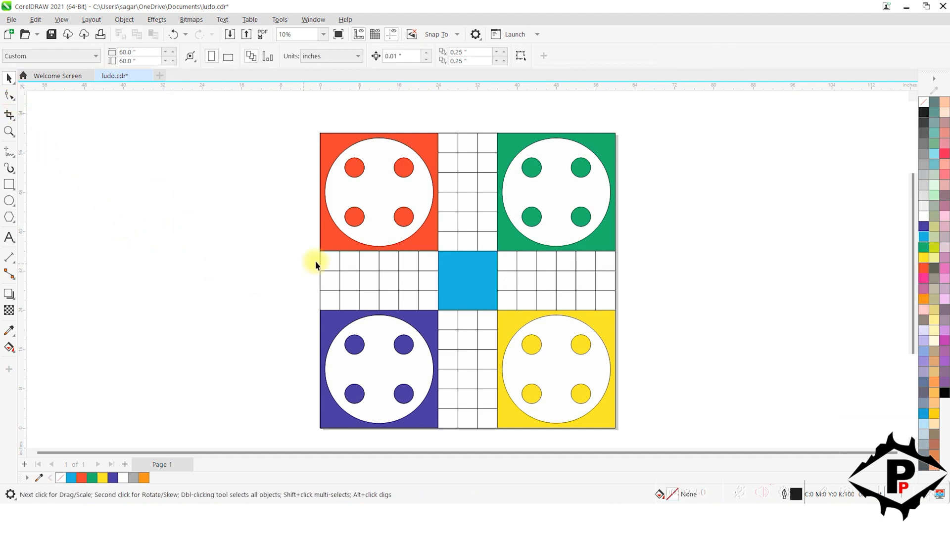
- Fill the square at X 6, Y 34 inches and the five middle-row squares leading to the centre with red
{"action": "left_click", "coordinate": [351, 262]}
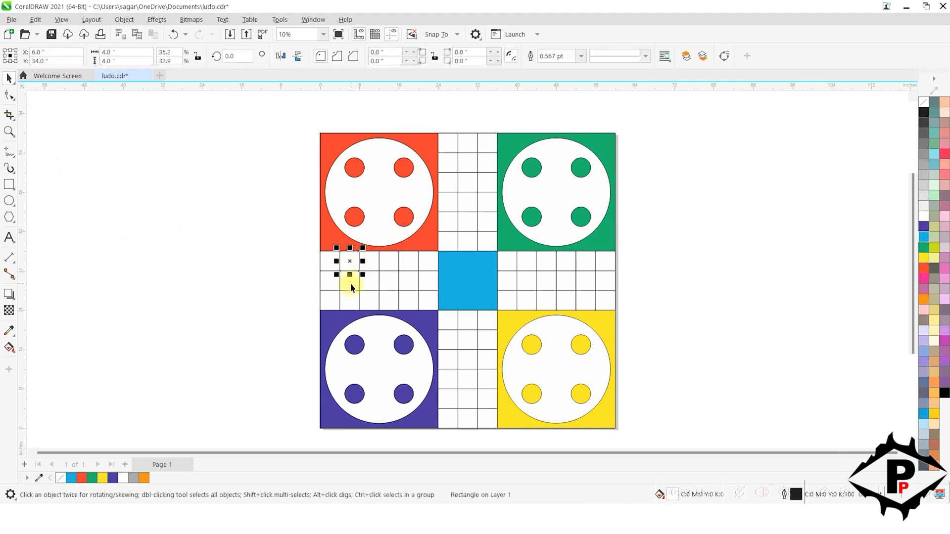
{"action": "left_click", "coordinate": [350, 283], "text": "shift"}
{"action": "left_click", "coordinate": [370, 284], "text": "shift"}
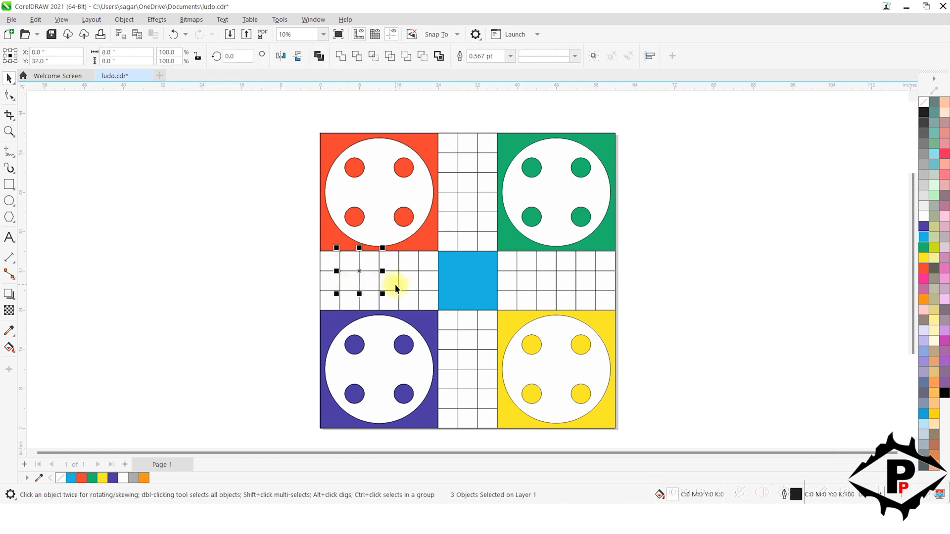
{"action": "left_click", "coordinate": [395, 284], "text": "shift"}
{"action": "left_click", "coordinate": [411, 286], "text": "shift"}
{"action": "left_click", "coordinate": [429, 286], "text": "shift"}
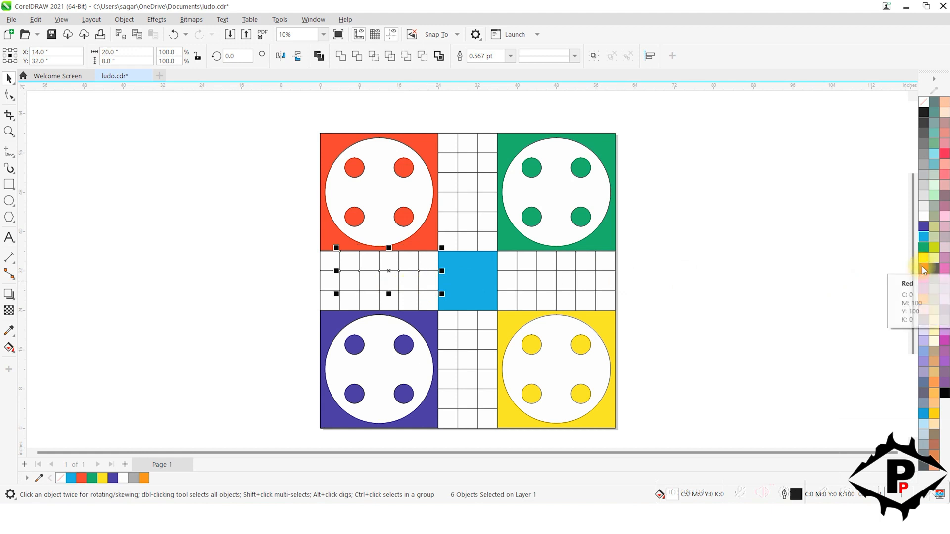
{"action": "left_click", "coordinate": [923, 270]}
- Fill the square at X 34, Y 54 inches and the five middle-column squares above the centre with green
{"action": "left_click", "coordinate": [488, 162]}
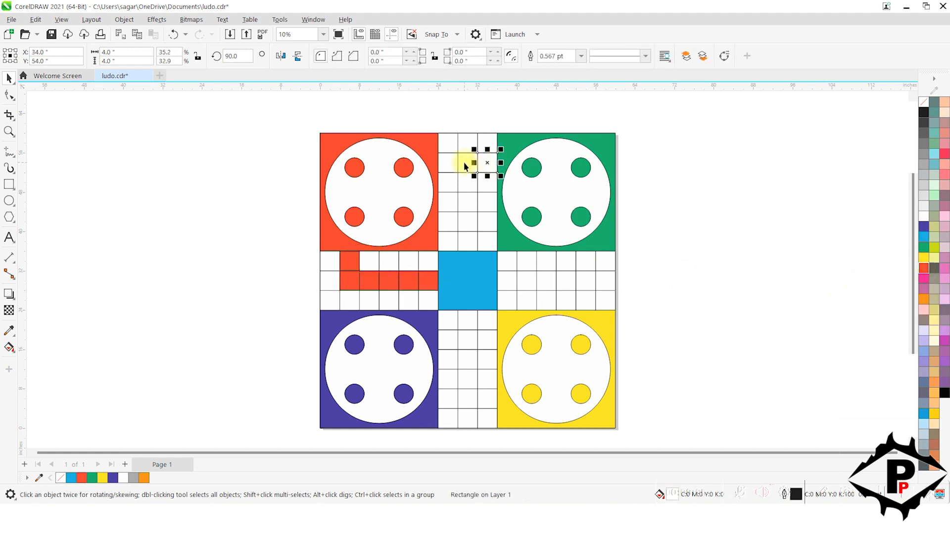
{"action": "left_click", "coordinate": [465, 162], "text": "shift"}
{"action": "left_click", "coordinate": [466, 182], "text": "shift"}
{"action": "left_click", "coordinate": [466, 202], "text": "shift"}
{"action": "left_click", "coordinate": [466, 225], "text": "shift"}
{"action": "left_click", "coordinate": [466, 241], "text": "shift"}
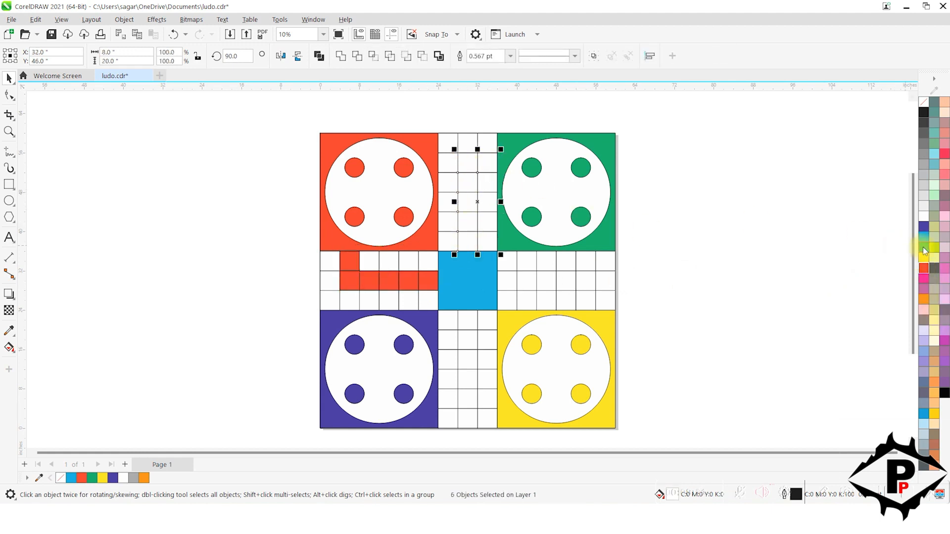
{"action": "left_click", "coordinate": [923, 247]}
- Fill the five middle-row squares right of the centre and the square below the outermost of them with yellow
{"action": "left_click", "coordinate": [503, 282], "text": "shift"}
{"action": "left_click", "coordinate": [507, 280]}
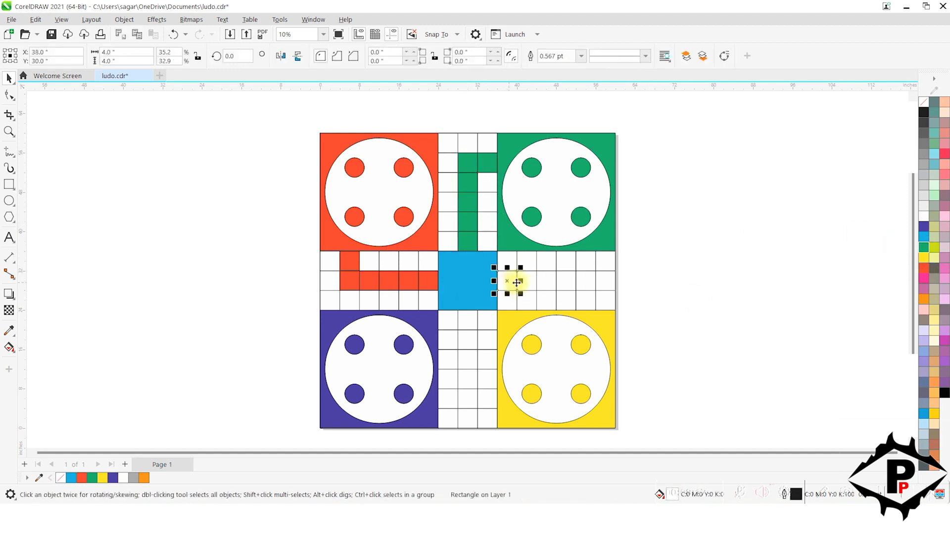
{"action": "left_click", "coordinate": [527, 281], "text": "shift"}
{"action": "left_click", "coordinate": [547, 279], "text": "shift"}
{"action": "left_click", "coordinate": [566, 281], "text": "shift"}
{"action": "left_click", "coordinate": [587, 284], "text": "shift"}
{"action": "left_click", "coordinate": [586, 304], "text": "shift"}
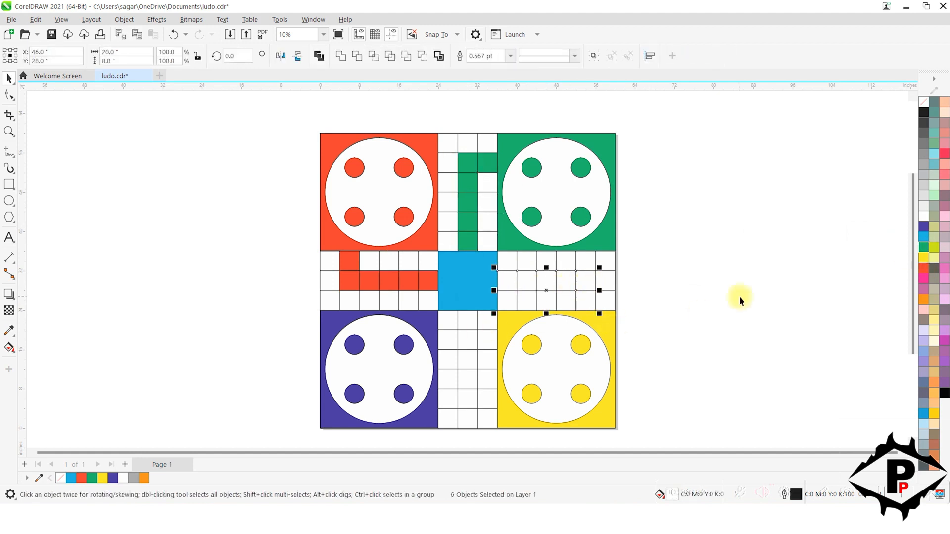
{"action": "left_click", "coordinate": [924, 257]}
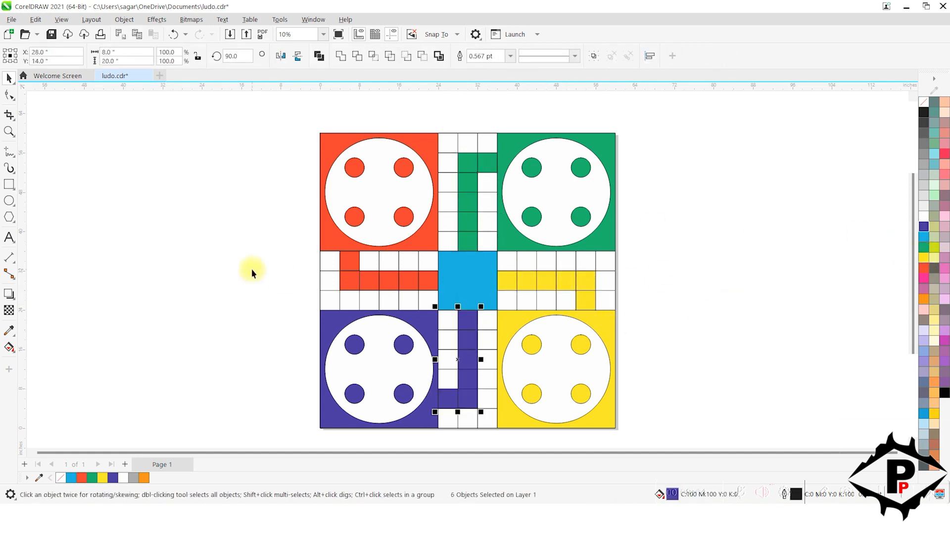
{"action": "left_click", "coordinate": [267, 275]}
- Fill the square at X 10, Y 26 inches with red and the square at X 26, Y 50 inches with green
{"action": "left_click", "coordinate": [370, 306]}
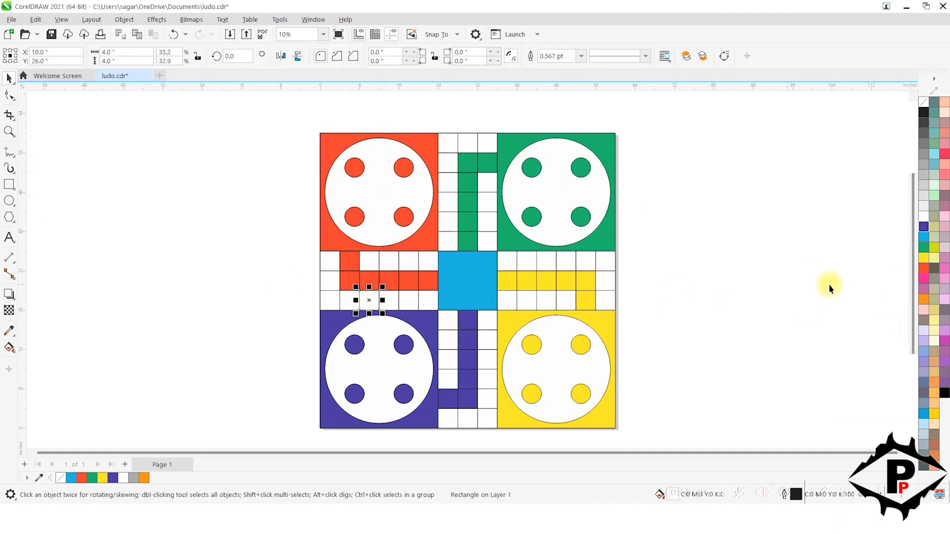
{"action": "left_click", "coordinate": [923, 268]}
{"action": "left_click", "coordinate": [450, 184]}
{"action": "left_click", "coordinate": [924, 248]}
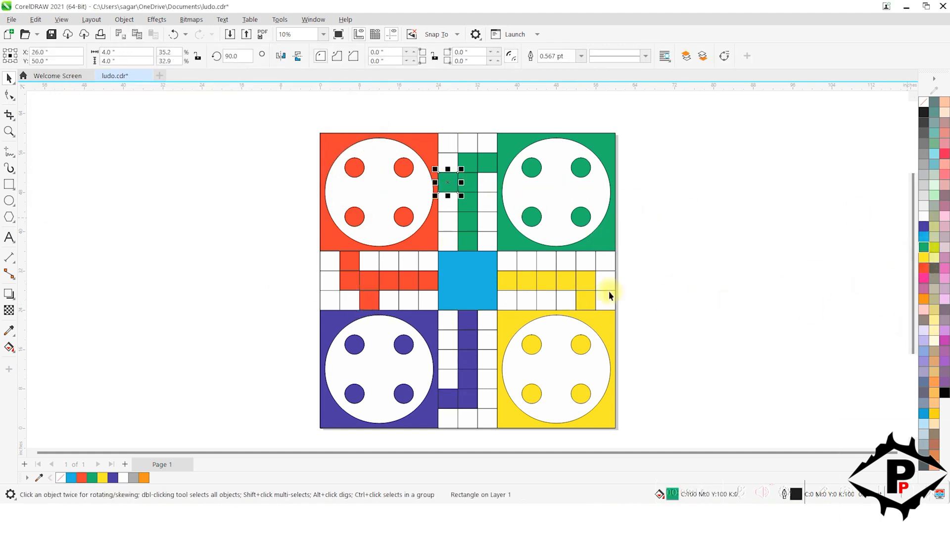
- Fill the square above the yellow home run, third from the board's right edge, with yellow and the square at X 34, Y 10 inches with blue
{"action": "left_click", "coordinate": [566, 260]}
{"action": "left_click", "coordinate": [923, 260]}
{"action": "left_click", "coordinate": [487, 378]}
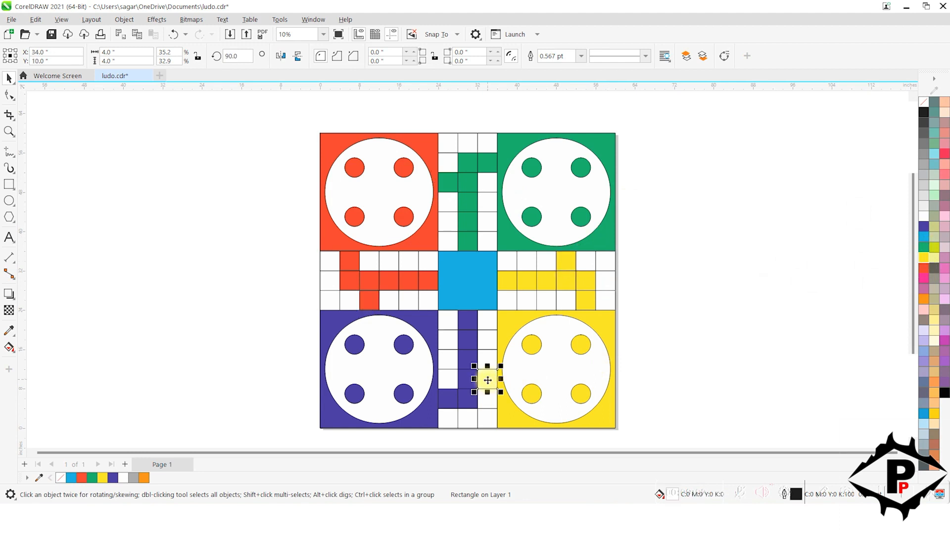
{"action": "left_click", "coordinate": [924, 227]}
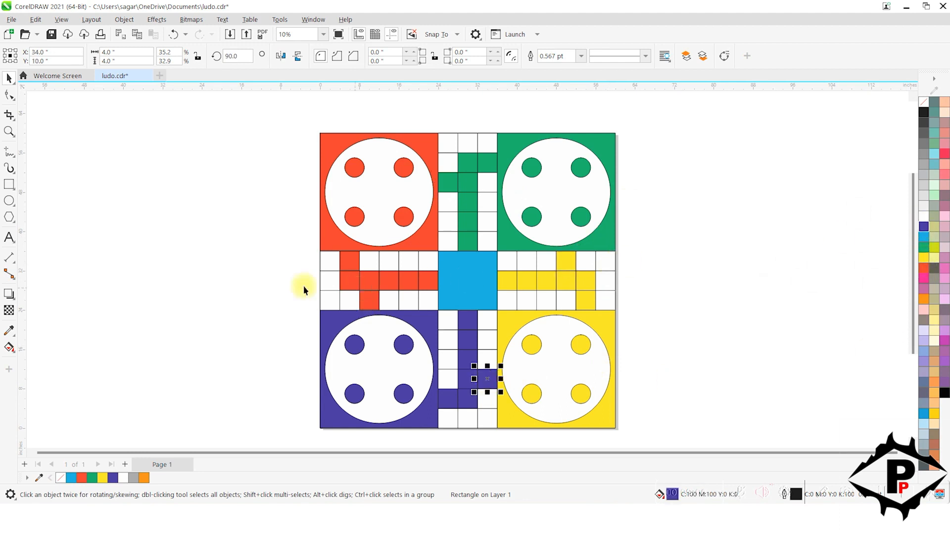
{"action": "left_click", "coordinate": [243, 273]}
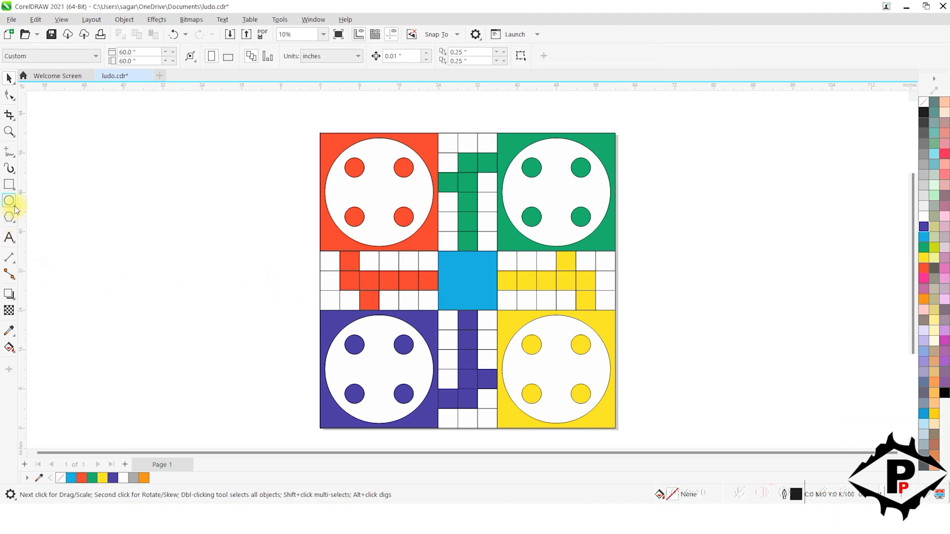
- Draw a Pen tool diagonal across the cyan centre square from its upper-right corner to its lower-left corner
{"action": "left_click", "coordinate": [15, 160]}
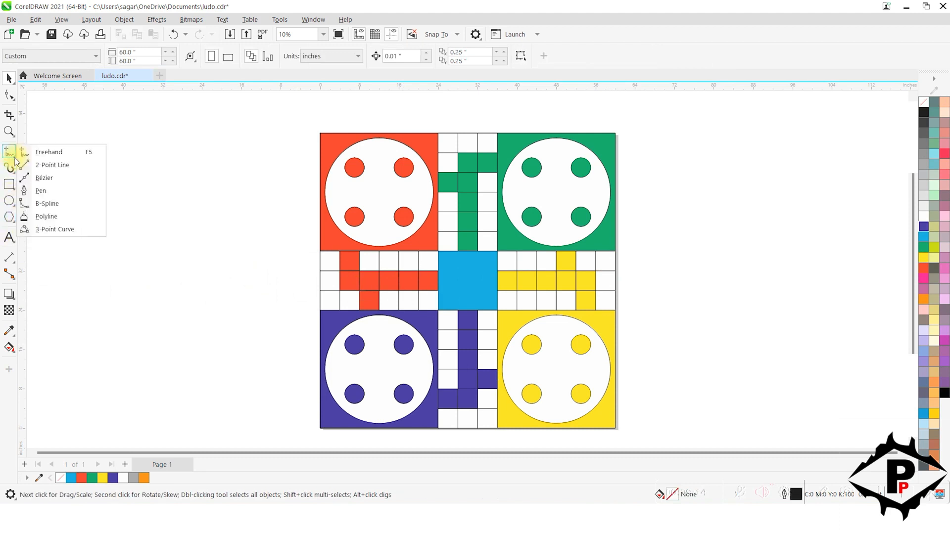
{"action": "left_click", "coordinate": [41, 191]}
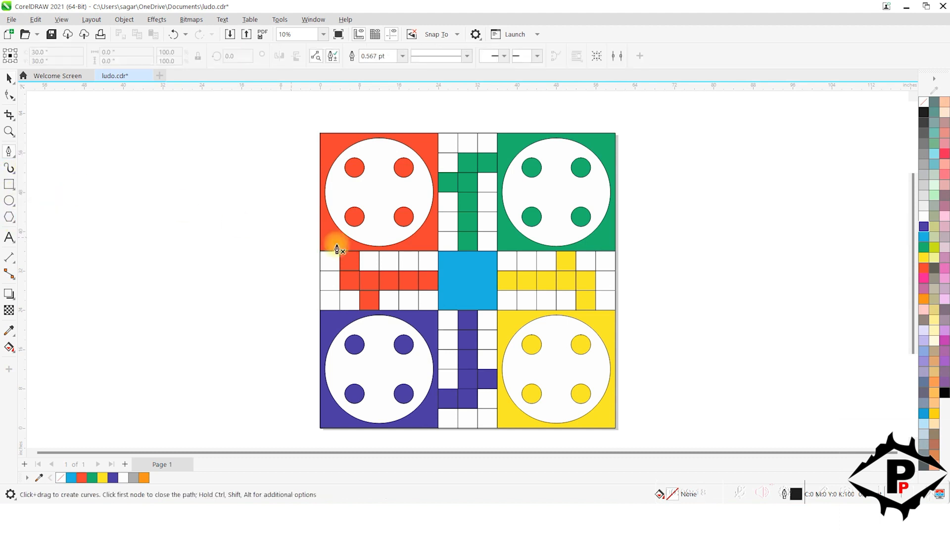
{"action": "scroll", "coordinate": [501, 263], "scroll_direction": "up", "scroll_amount": 5}
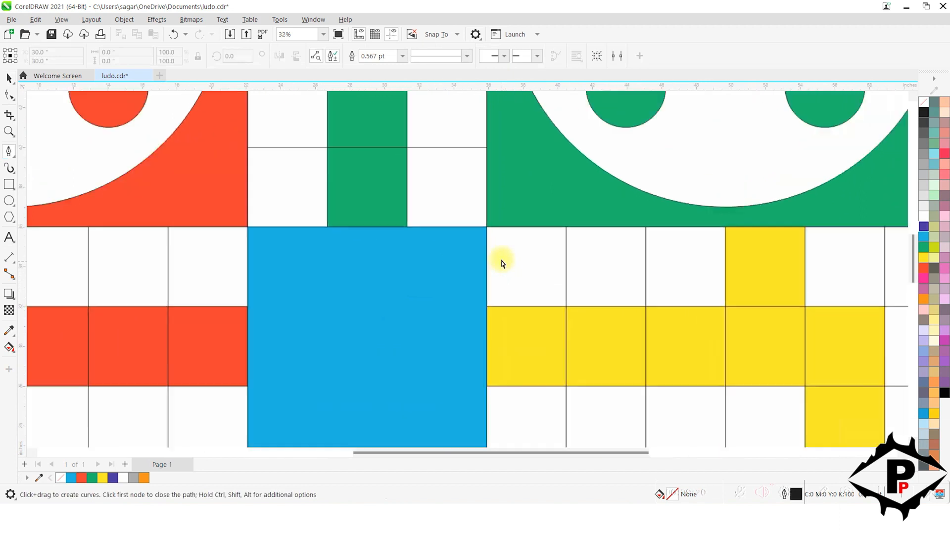
{"action": "left_click", "coordinate": [484, 223]}
{"action": "scroll", "coordinate": [484, 224], "scroll_direction": "down", "scroll_amount": 3}
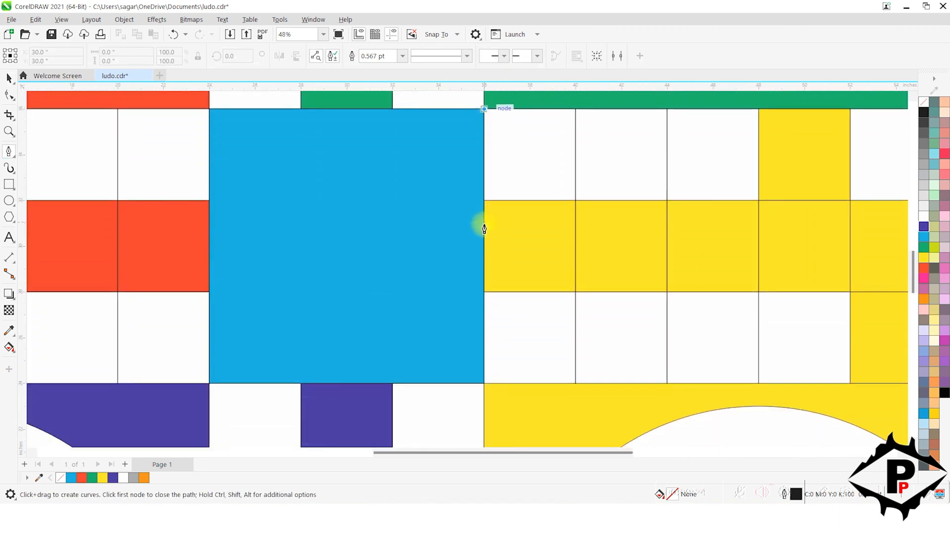
{"action": "double_click", "coordinate": [209, 384]}
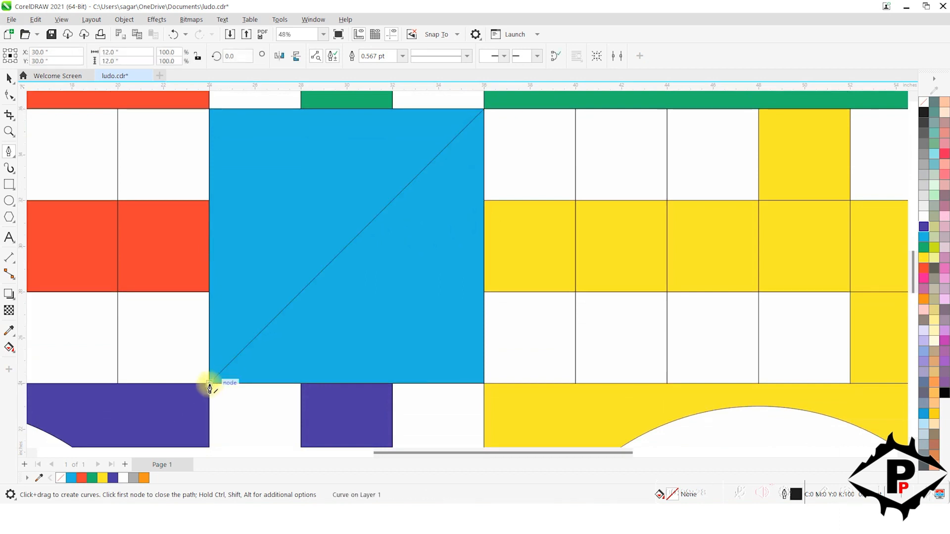
- Draw the centre square's other diagonal from upper-left to lower-right corner and connect the two diagonals along the square's right edge
{"action": "scroll", "coordinate": [210, 388], "scroll_direction": "up", "scroll_amount": 2}
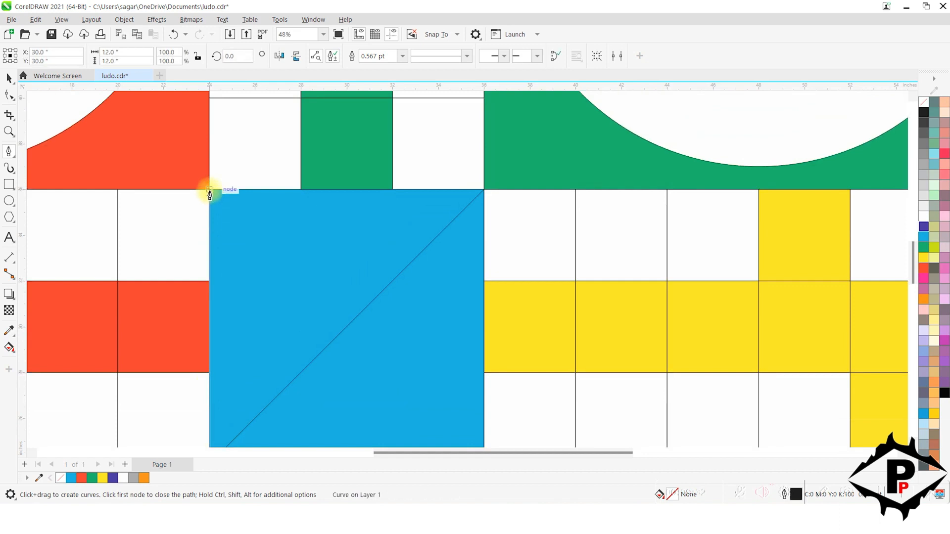
{"action": "left_click", "coordinate": [209, 191]}
{"action": "scroll", "coordinate": [208, 191], "scroll_direction": "down", "scroll_amount": 4}
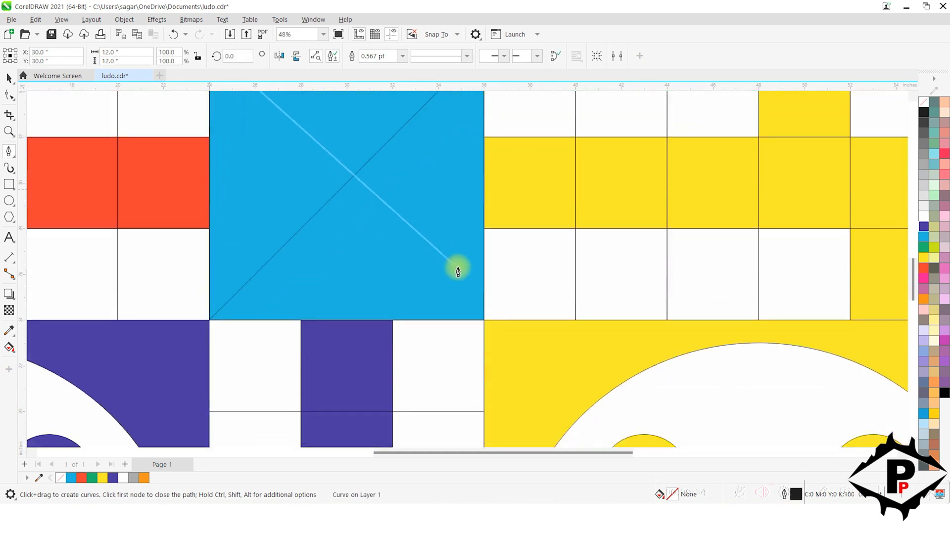
{"action": "double_click", "coordinate": [484, 321]}
{"action": "scroll", "coordinate": [484, 322], "scroll_direction": "down", "scroll_amount": 2}
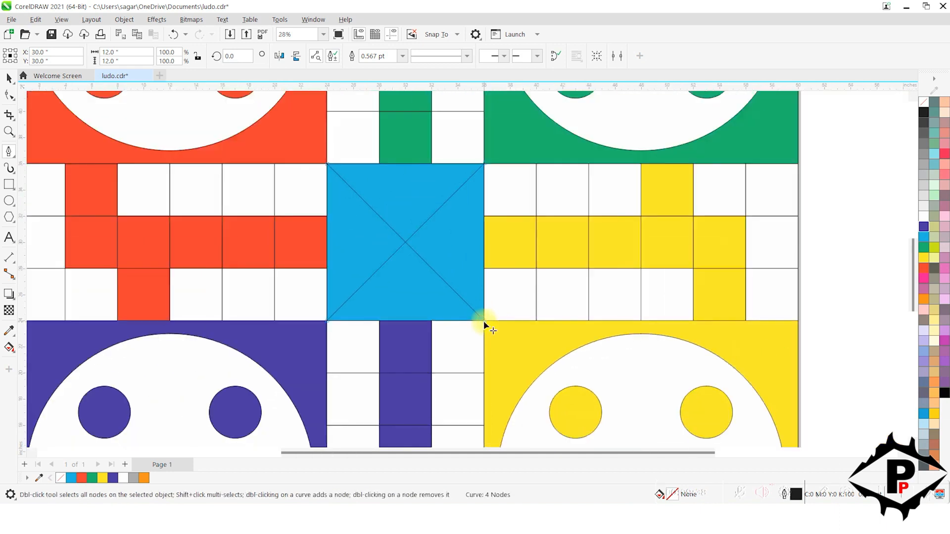
{"action": "left_click", "coordinate": [483, 320]}
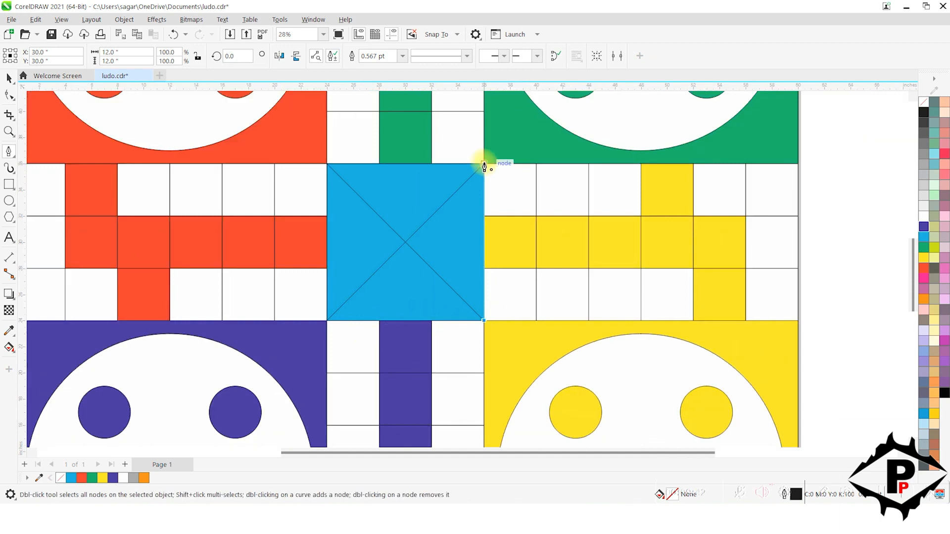
{"action": "left_click", "coordinate": [484, 164]}
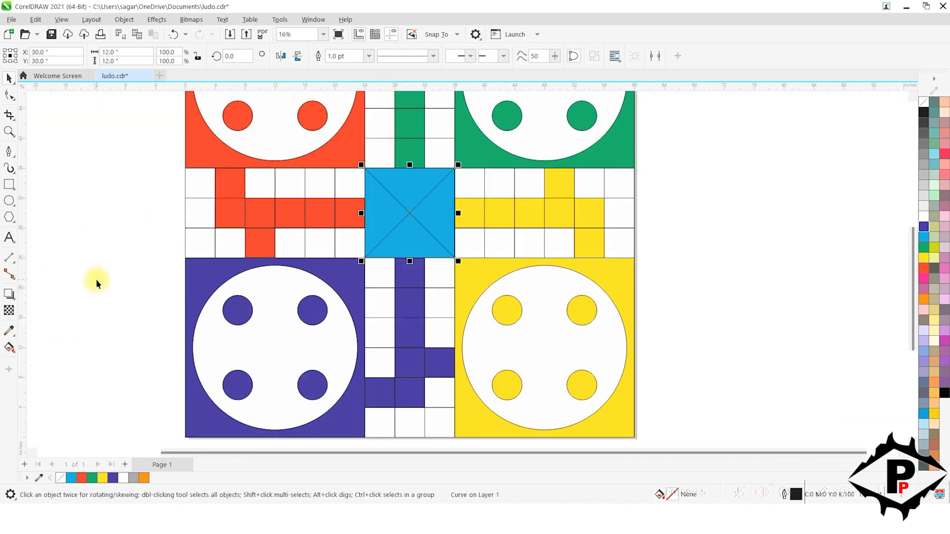
- Create the upper triangle of the centre square with Smart Fill and colour it the same green as the green home area
{"action": "left_click", "coordinate": [14, 337]}
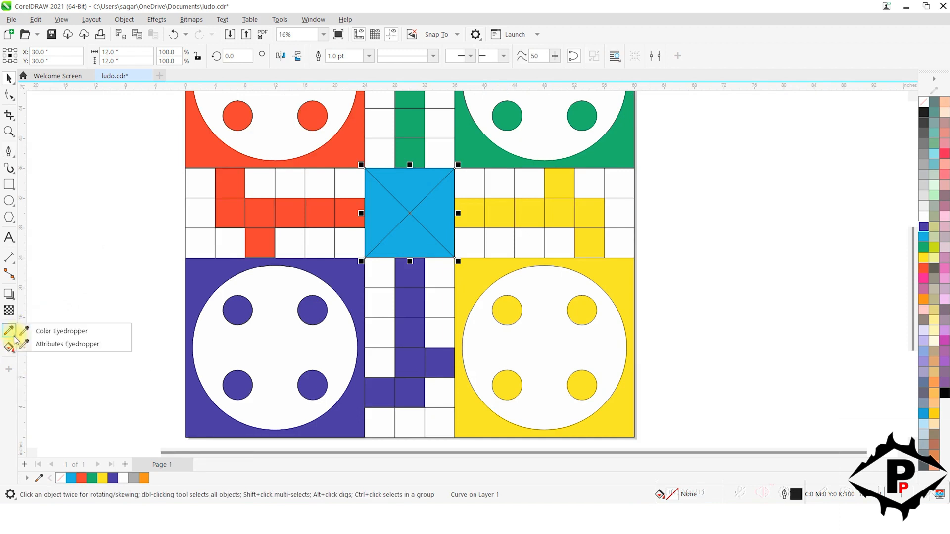
{"action": "left_click", "coordinate": [13, 350]}
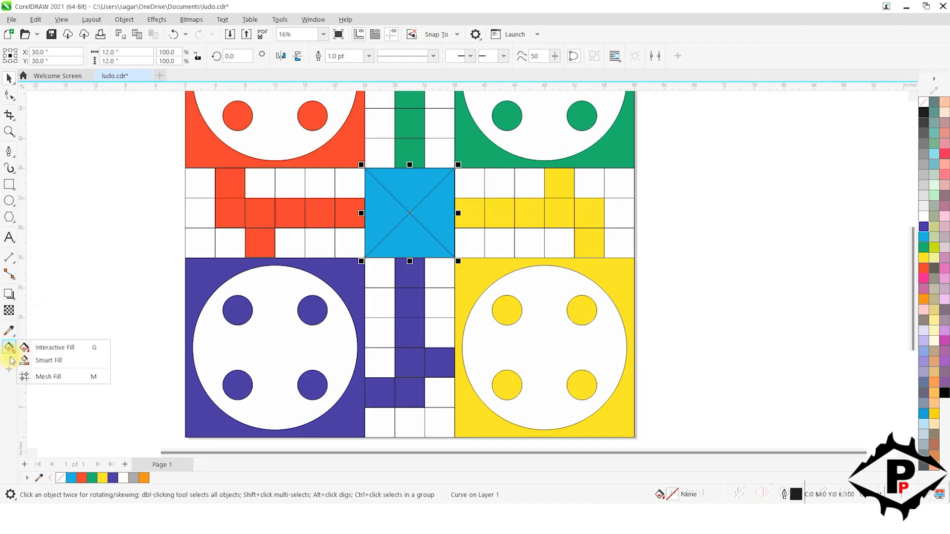
{"action": "left_click", "coordinate": [42, 359]}
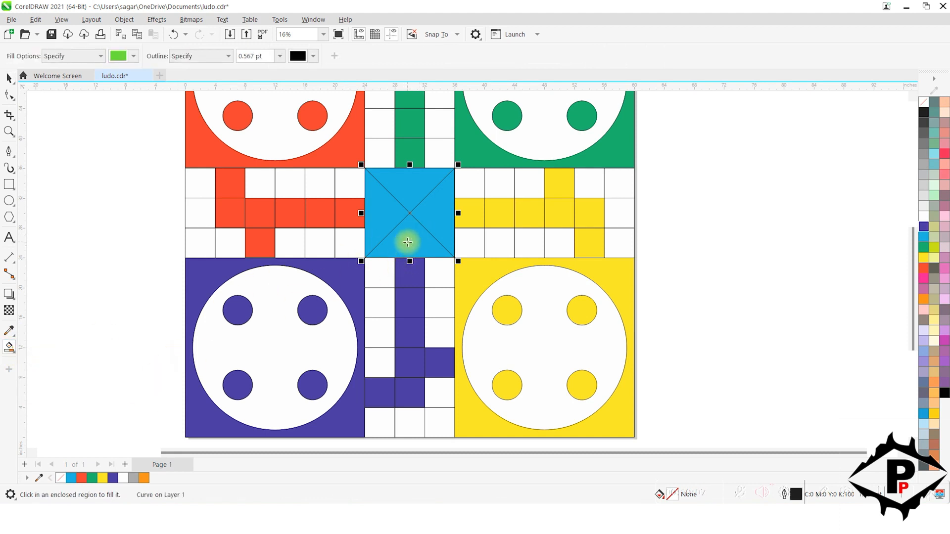
{"action": "left_click", "coordinate": [407, 191]}
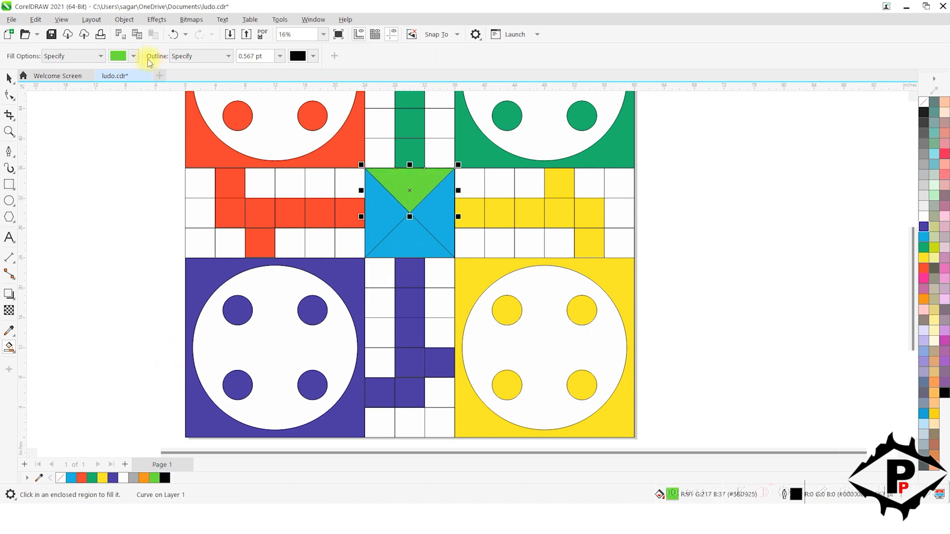
{"action": "left_click", "coordinate": [134, 56]}
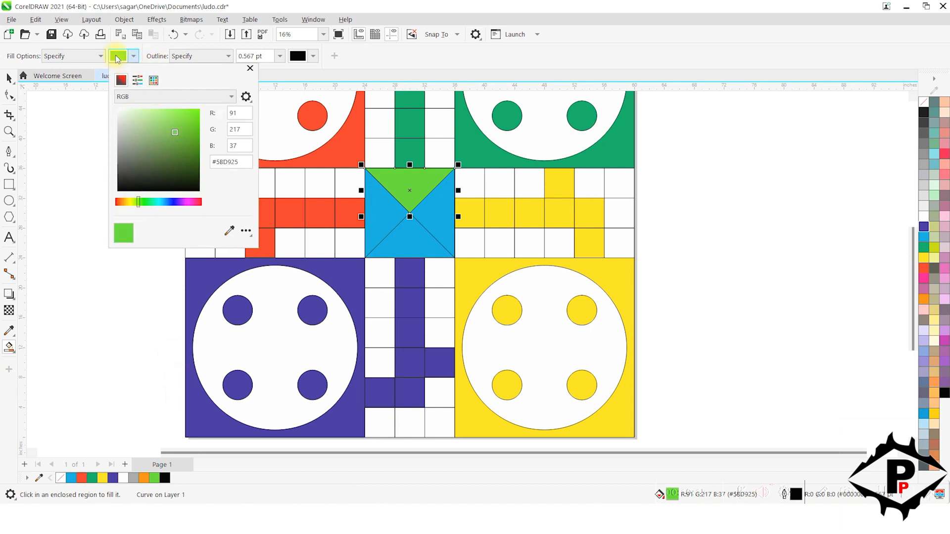
{"action": "left_click", "coordinate": [93, 479]}
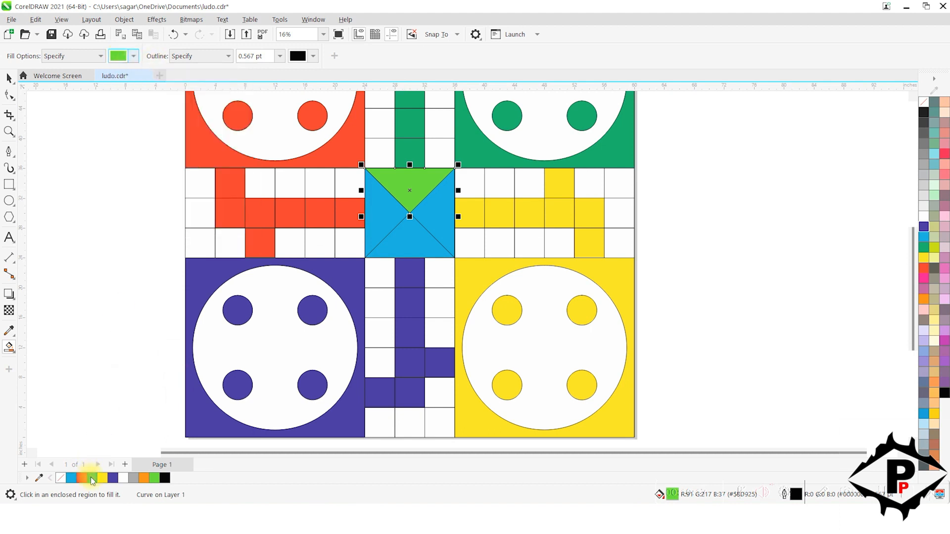
{"action": "left_click", "coordinate": [92, 479]}
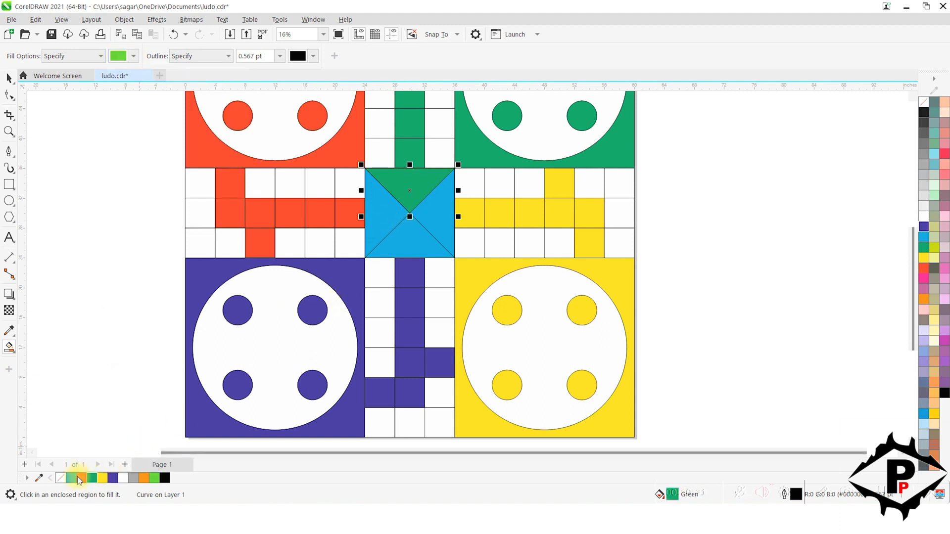
- Smart-fill the centre square's remaining triangles, colouring the left one red, the lower one blue and the right one yellow
{"action": "left_click", "coordinate": [382, 225]}
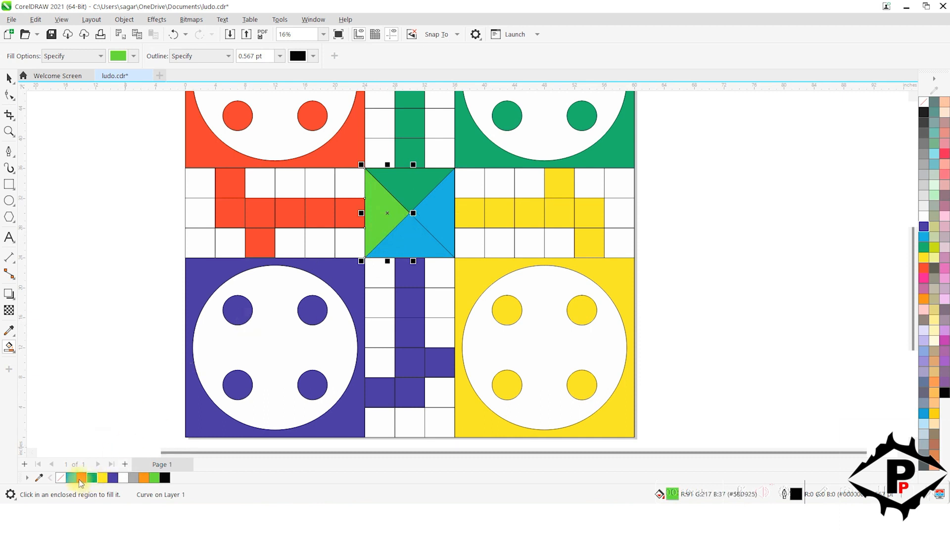
{"action": "left_click", "coordinate": [81, 479]}
{"action": "left_click", "coordinate": [416, 243]}
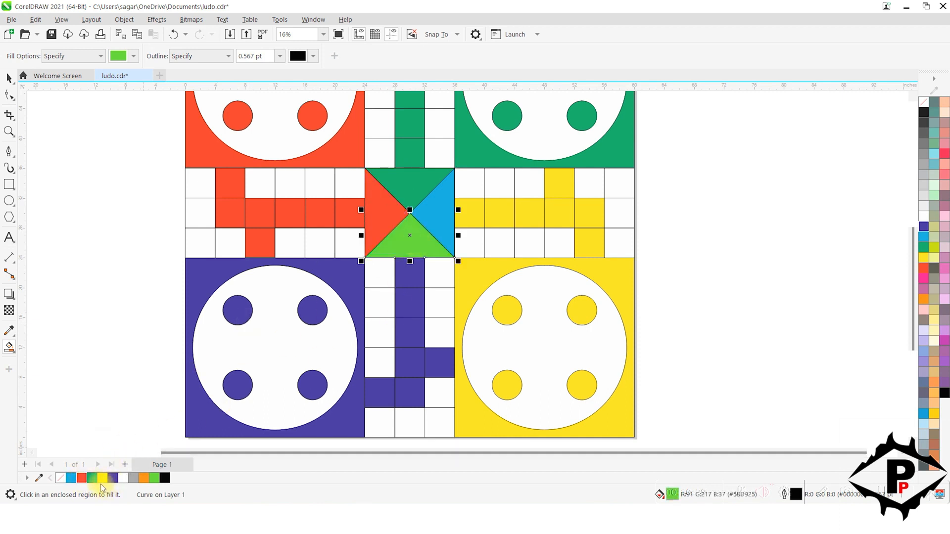
{"action": "left_click", "coordinate": [111, 478]}
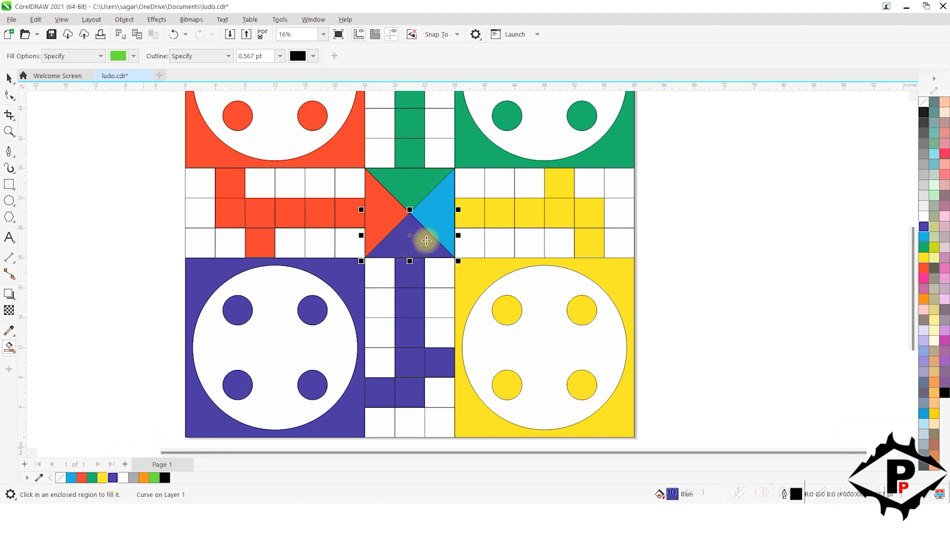
{"action": "left_click", "coordinate": [439, 213]}
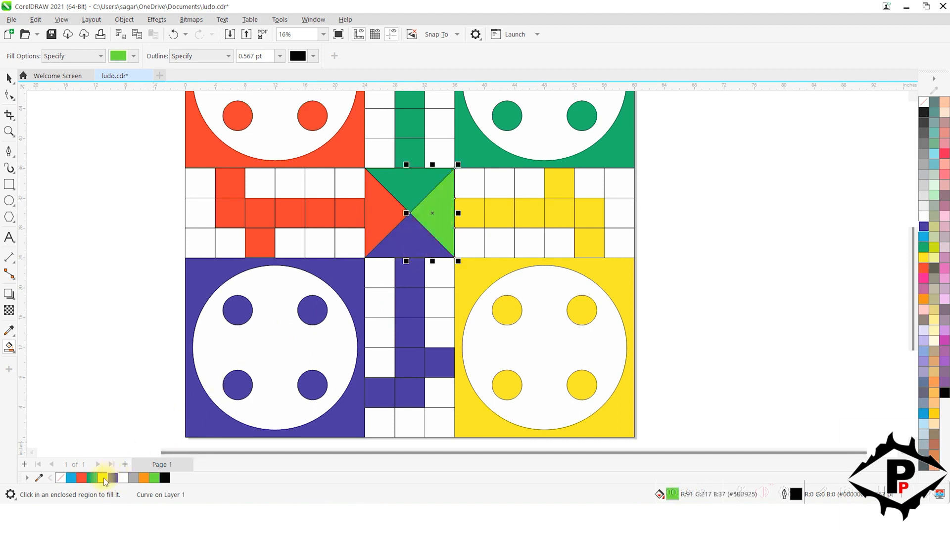
{"action": "left_click", "coordinate": [102, 478]}
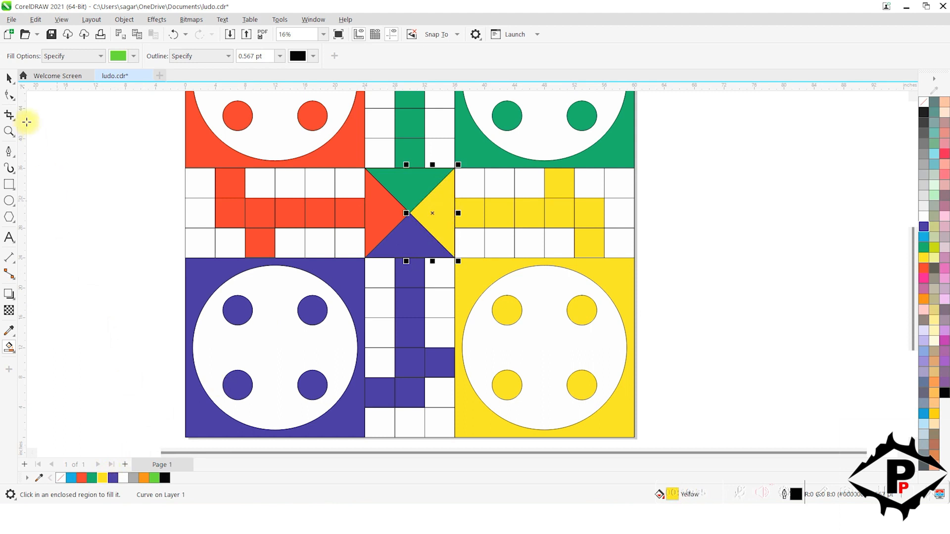
{"action": "left_click", "coordinate": [9, 78]}
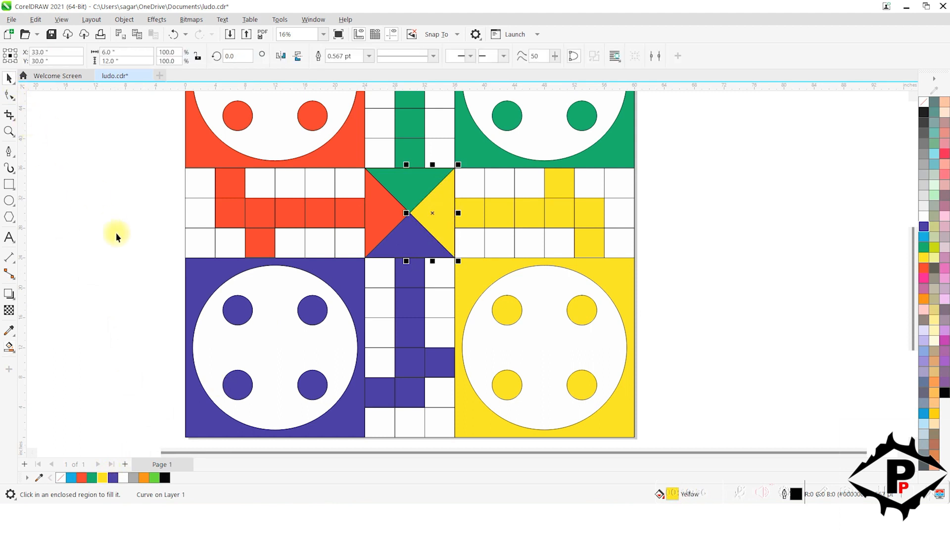
{"action": "left_click", "coordinate": [129, 210]}
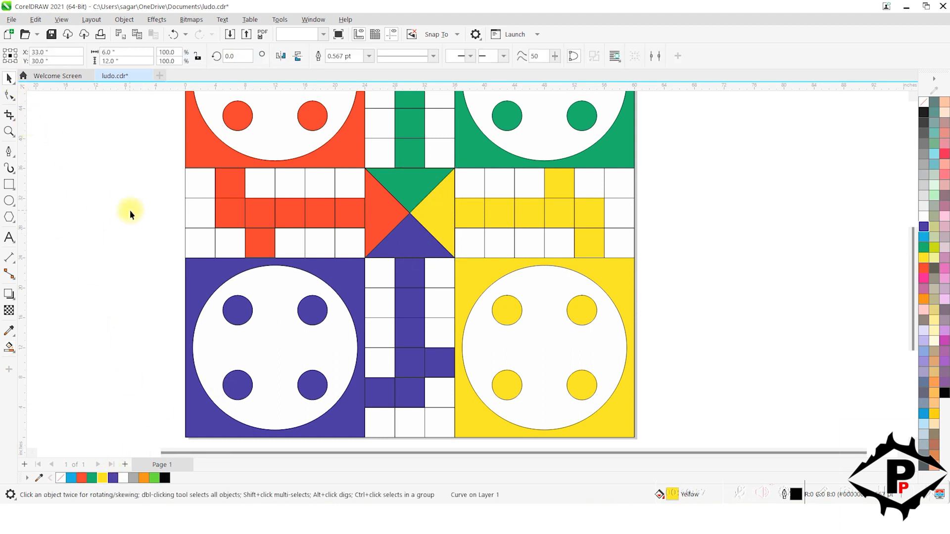
- Draw a five-pointed star outside the board's left edge, set its size to 4 × 4 inches and fill it with white
{"action": "left_click", "coordinate": [15, 225]}
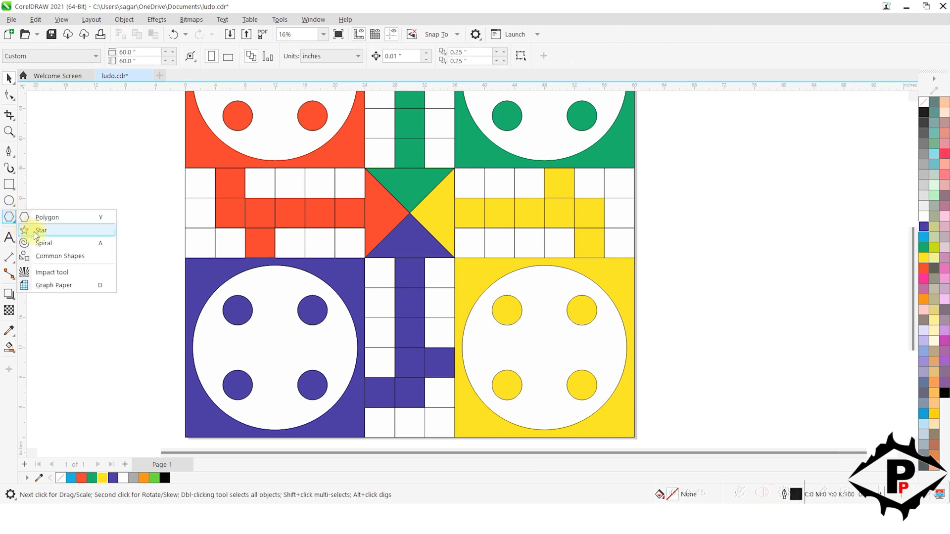
{"action": "left_click", "coordinate": [35, 231]}
{"action": "left_click_drag", "start_coordinate": [97, 215], "coordinate": [114, 228]}
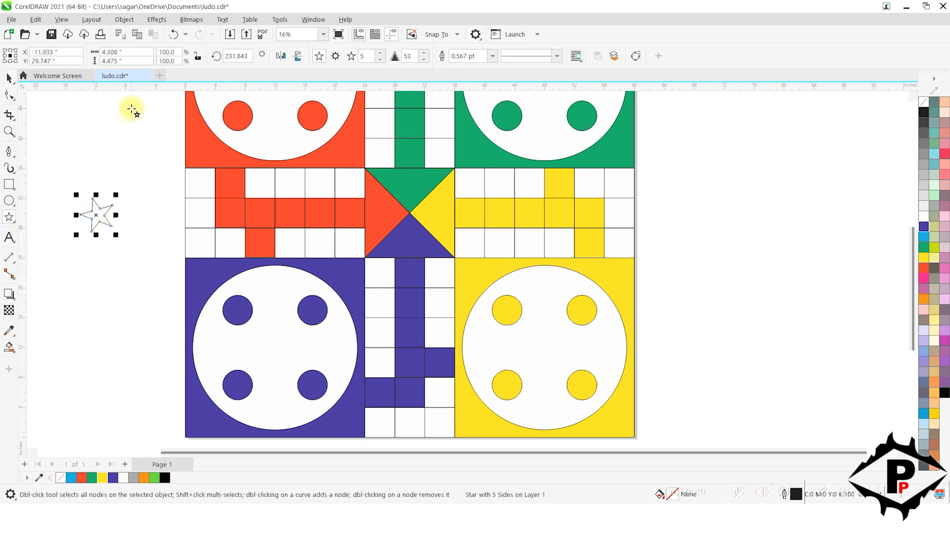
{"action": "left_click", "coordinate": [127, 54]}
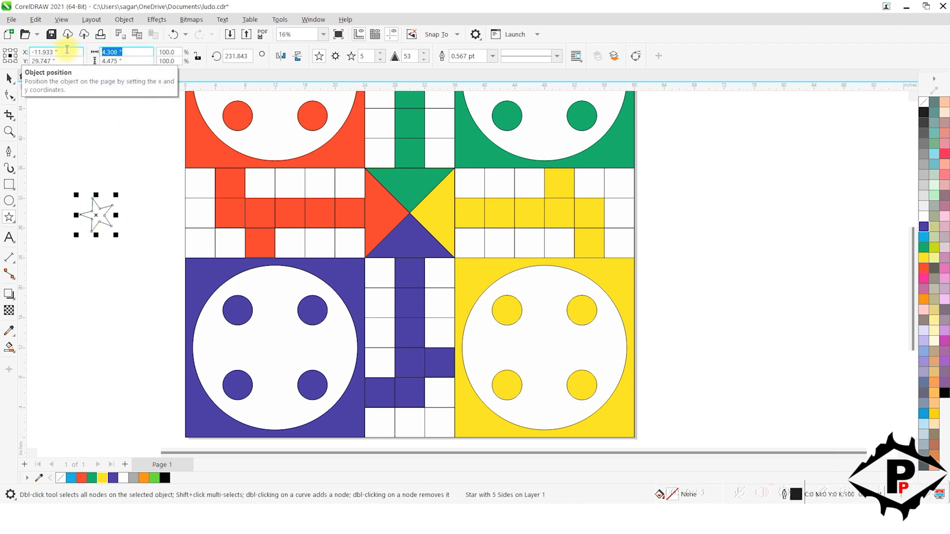
{"action": "key", "text": "Tab"}
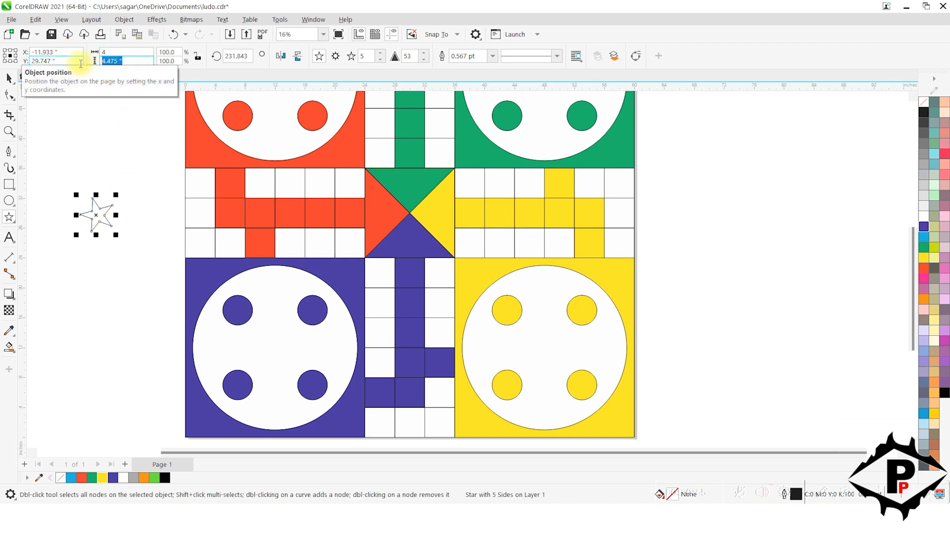
{"action": "key", "text": "Return"}
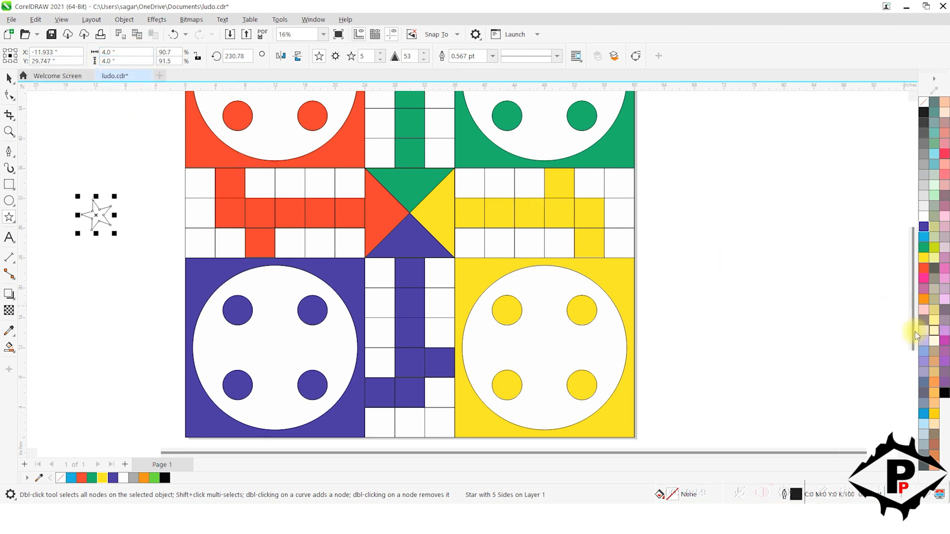
{"action": "left_click", "coordinate": [923, 217]}
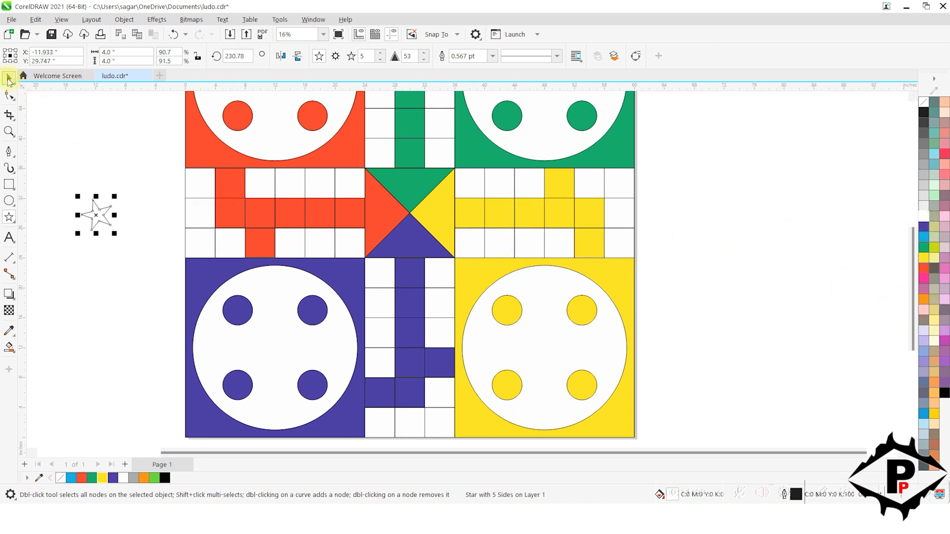
- Move the white star onto the upper red marker square of the left path and set its position to X 6, Y 34 inches
{"action": "left_click", "coordinate": [8, 79]}
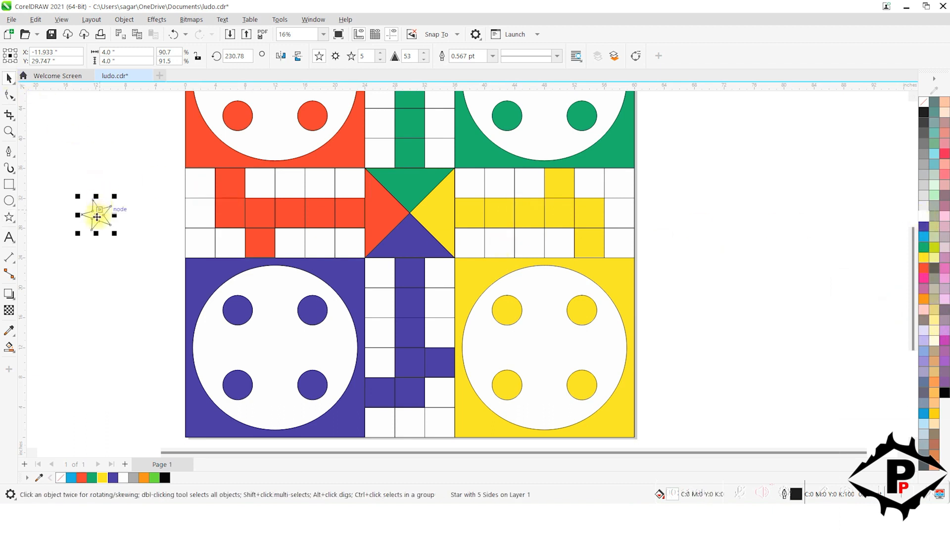
{"action": "left_click_drag", "start_coordinate": [99, 211], "coordinate": [229, 186]}
{"action": "scroll", "coordinate": [228, 185], "scroll_direction": "up", "scroll_amount": 4}
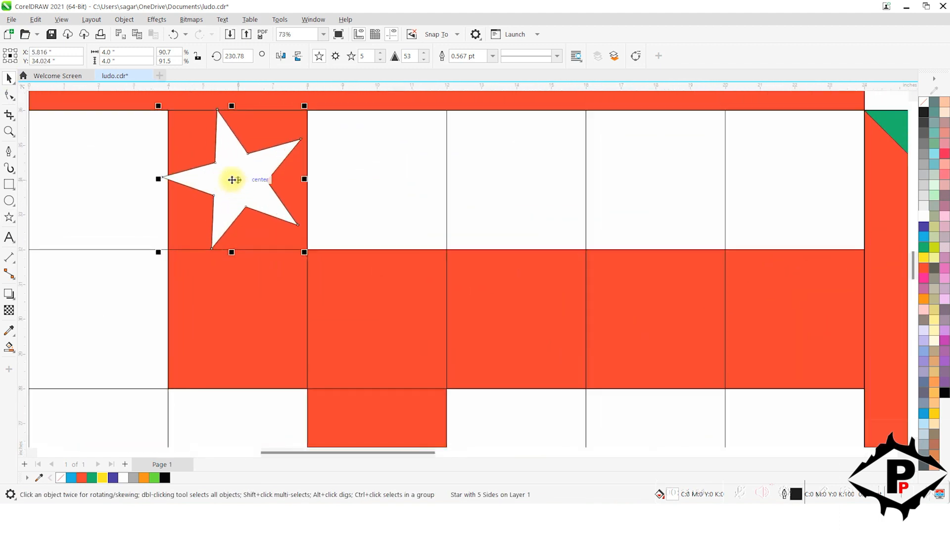
{"action": "scroll", "coordinate": [233, 179], "scroll_direction": "down", "scroll_amount": 4}
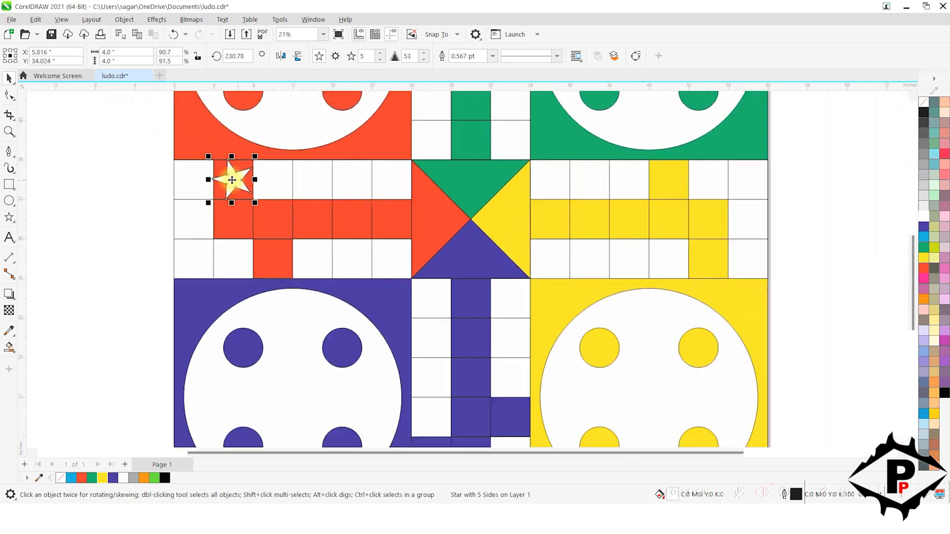
{"action": "left_click_drag", "start_coordinate": [59, 52], "coordinate": [23, 52]}
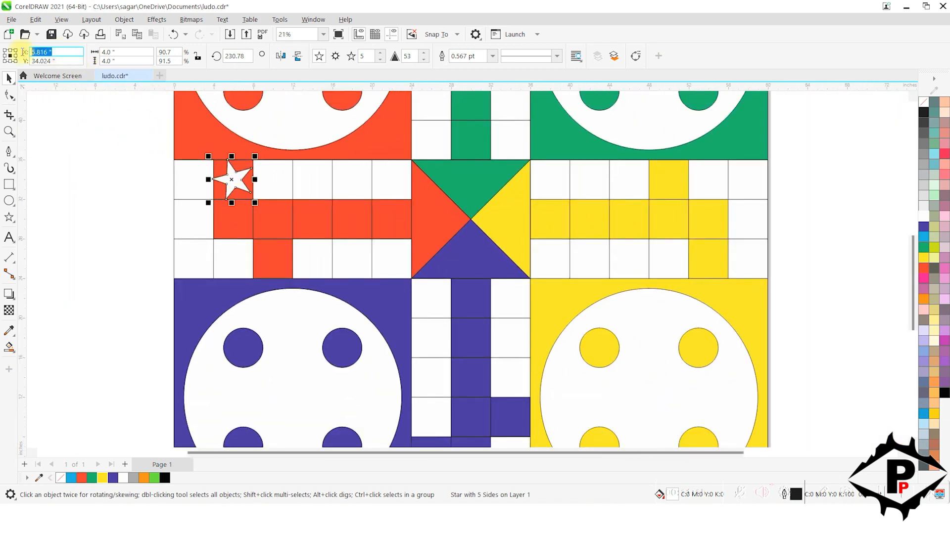
{"action": "type", "text": "6"}
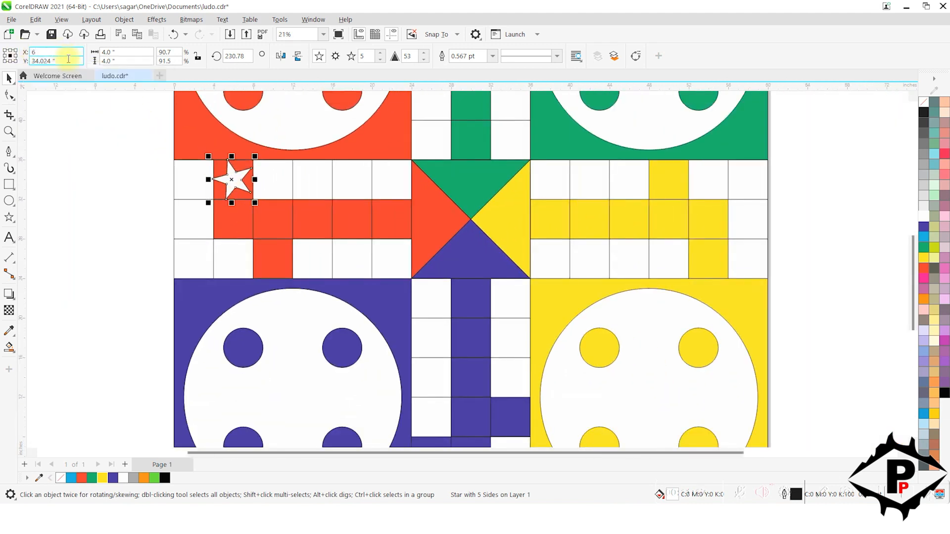
{"action": "left_click_drag", "start_coordinate": [68, 60], "coordinate": [10, 55]}
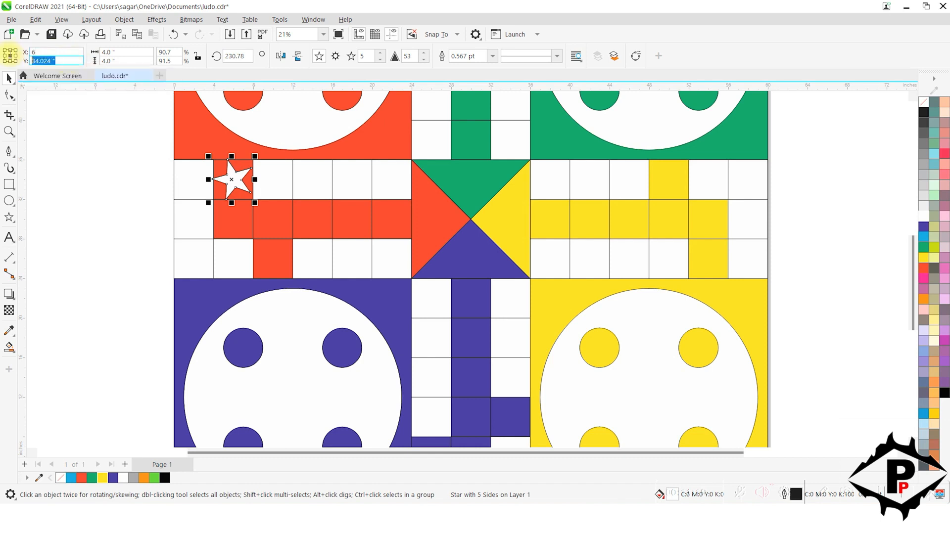
{"action": "type", "text": "34"}
{"action": "key", "text": "Return"}
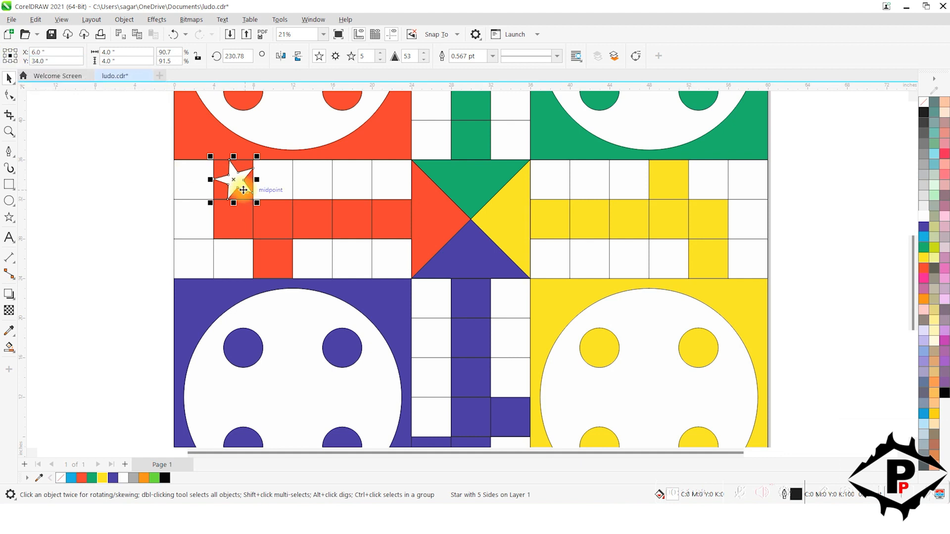
- Duplicate the star onto the lower red marker square and set its position to X 10, Y 26 inches
{"action": "key", "text": "ctrl+d"}
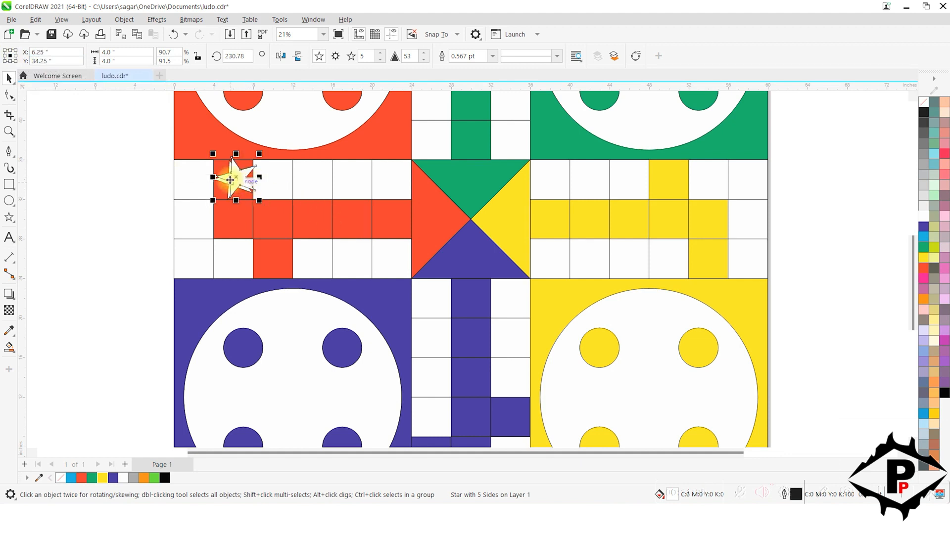
{"action": "left_click_drag", "start_coordinate": [230, 179], "coordinate": [275, 259]}
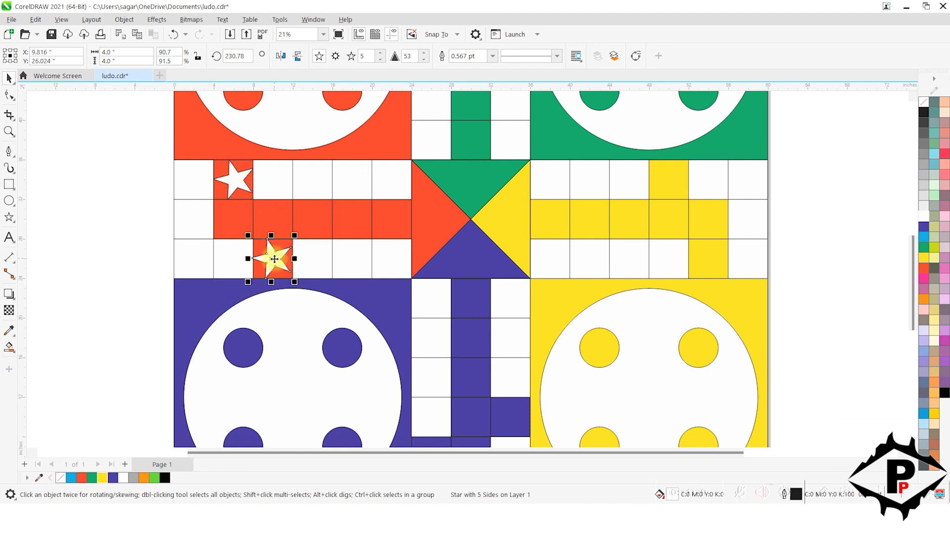
{"action": "left_click", "coordinate": [59, 51]}
{"action": "type", "text": "10"}
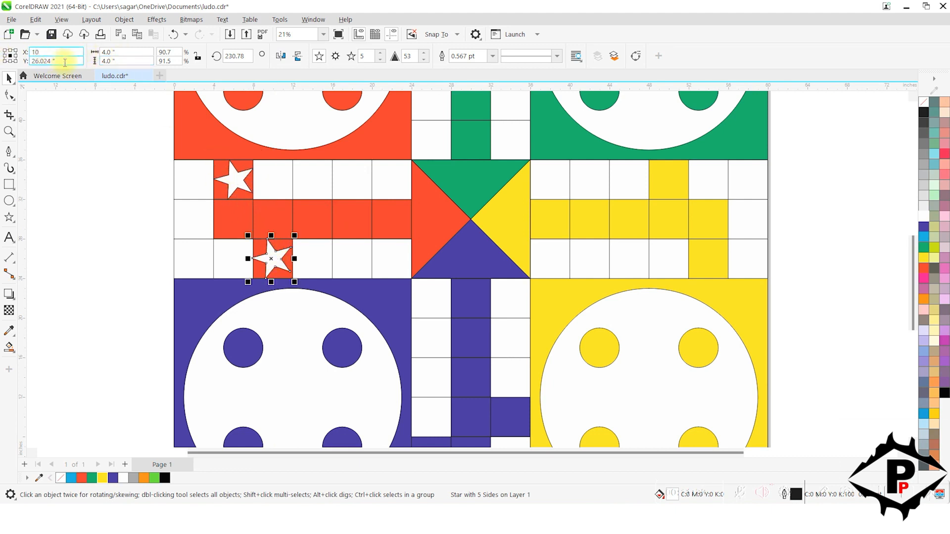
{"action": "left_click", "coordinate": [67, 59]}
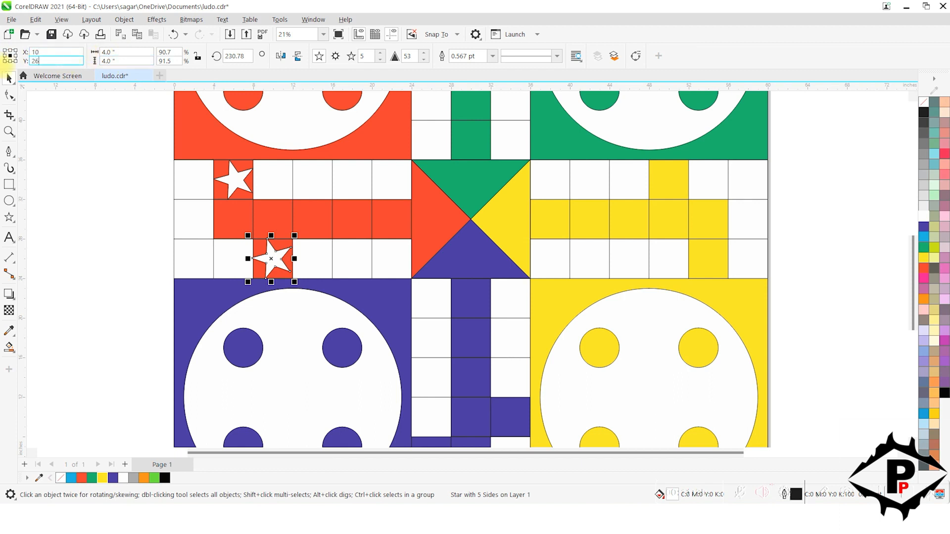
{"action": "key", "text": "Return"}
- Duplicate the star onto the lower-left blue marker square of the bottom path, positioned at X 26, Y 6 inches
{"action": "scroll", "coordinate": [203, 220], "scroll_direction": "down", "scroll_amount": 2}
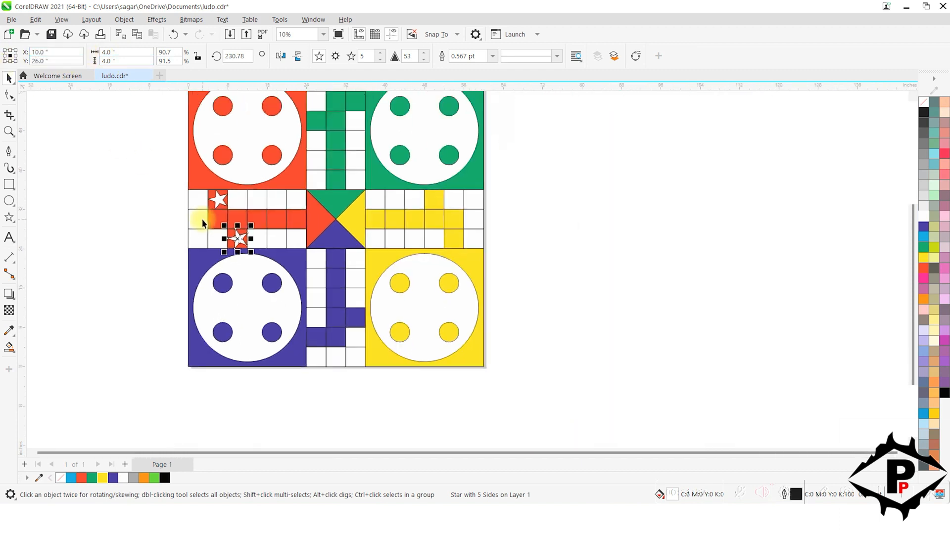
{"action": "key", "text": "ctrl+d"}
{"action": "left_click_drag", "start_coordinate": [260, 279], "coordinate": [319, 339]}
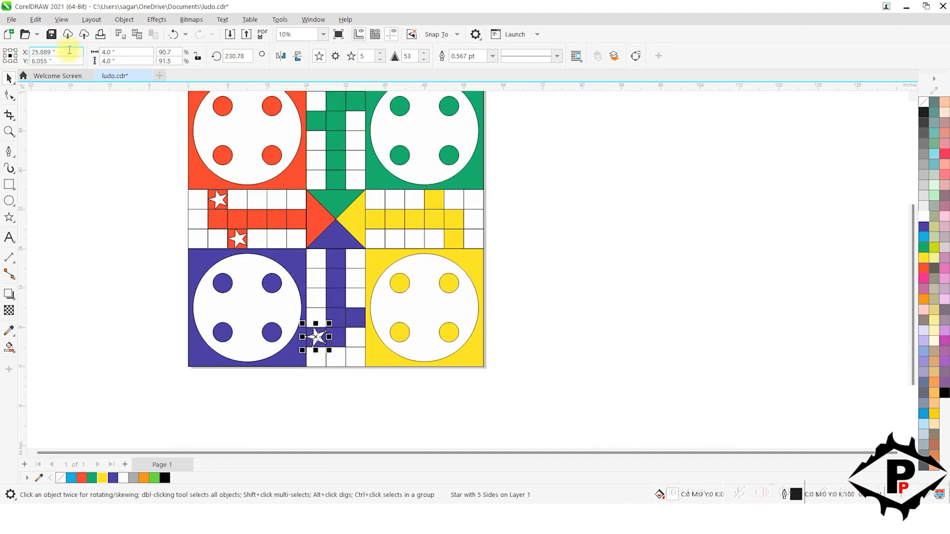
{"action": "left_click_drag", "start_coordinate": [70, 52], "coordinate": [5, 52]}
{"action": "type", "text": "6"}
{"action": "key", "text": "Return"}
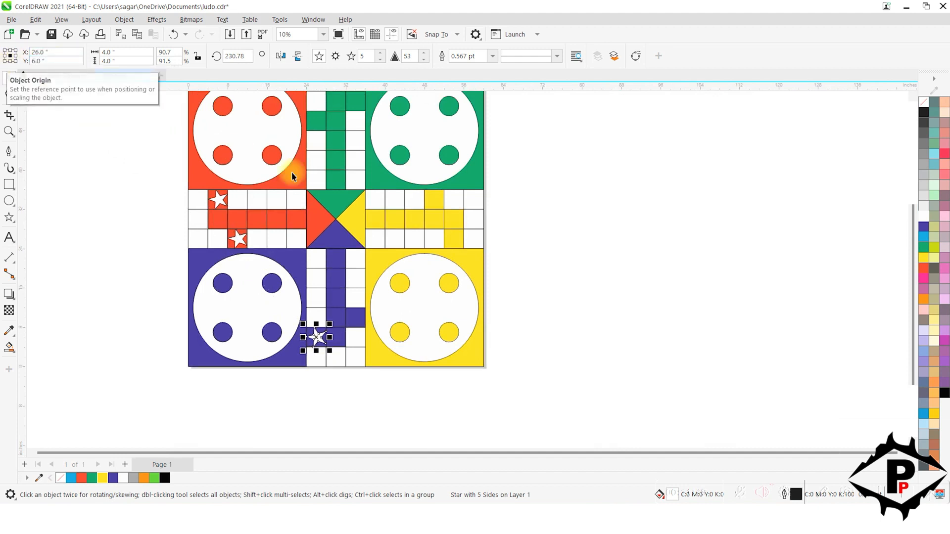
- Duplicate the star onto the right blue marker square with X set to 34 inches, and place another copy on the upper yellow marker square
{"action": "key", "text": "ctrl+d"}
{"action": "left_click_drag", "start_coordinate": [395, 435], "coordinate": [355, 318]}
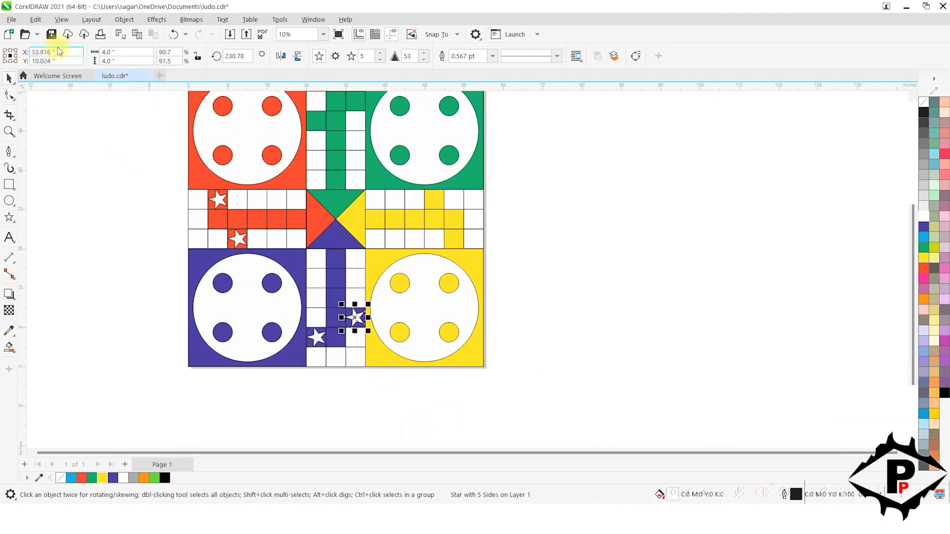
{"action": "type", "text": "34"}
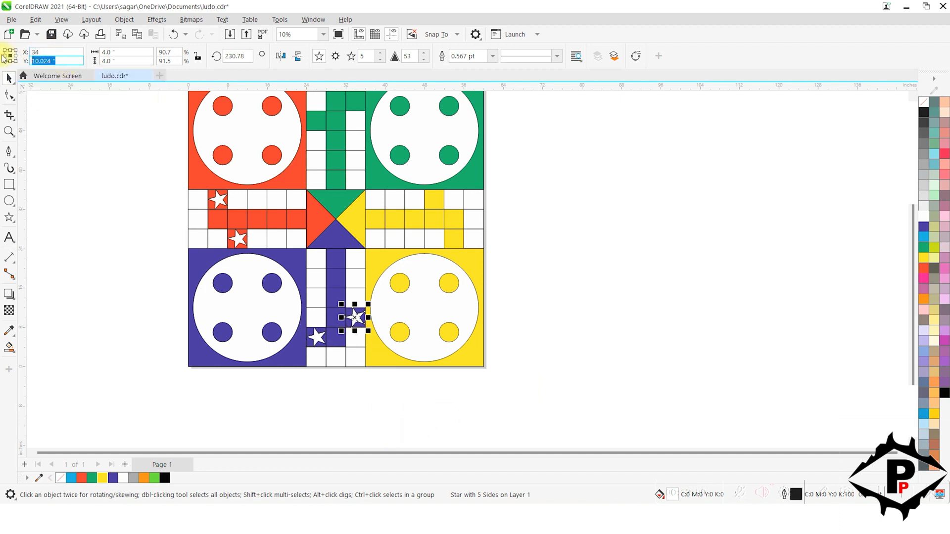
{"action": "left_click_drag", "start_coordinate": [355, 318], "coordinate": [433, 202]}
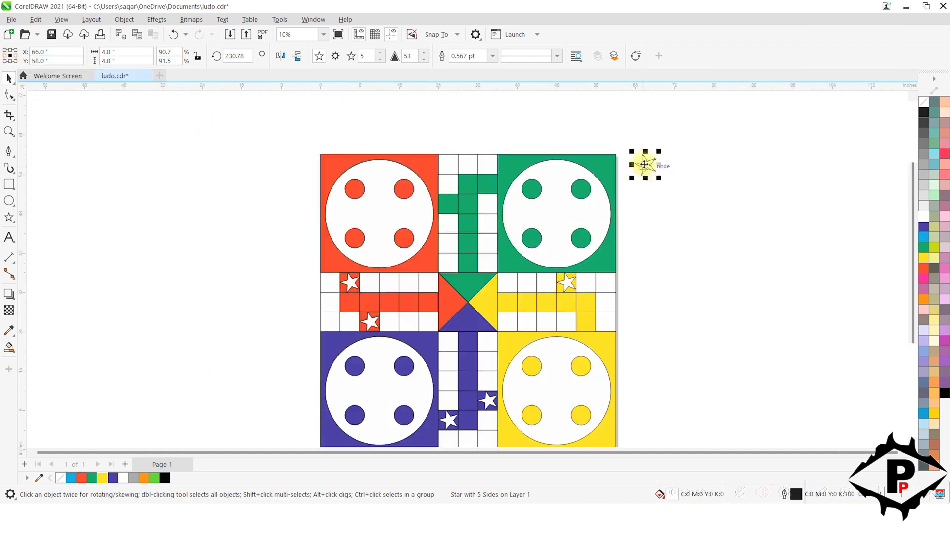
- Move the spare star copy onto the lower yellow marker square and set its position to X 54, Y 26 inches
{"action": "left_click_drag", "start_coordinate": [645, 165], "coordinate": [584, 320]}
{"action": "type", "text": "5"}
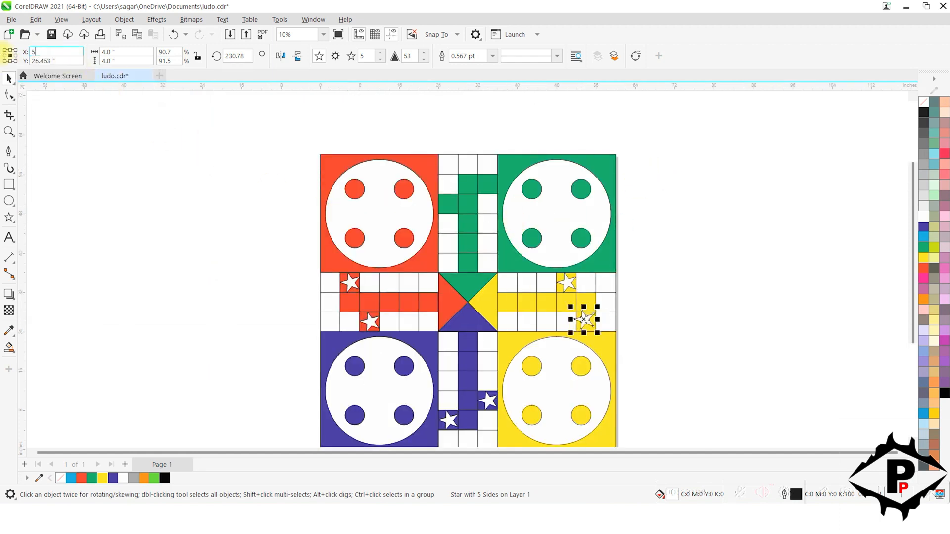
{"action": "type", "text": "4"}
{"action": "type", "text": "27"}
{"action": "key", "text": "Return"}
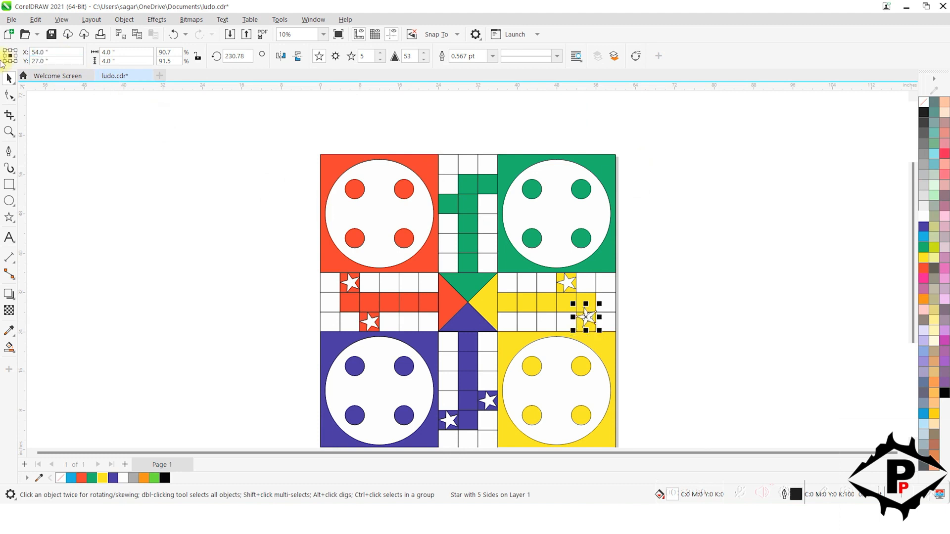
{"action": "type", "text": "26"}
{"action": "key", "text": "Return"}
- Duplicate the star onto the left green marker square of the top path, positioned at X 26, Y 50 inches
{"action": "key", "text": "ctrl+d"}
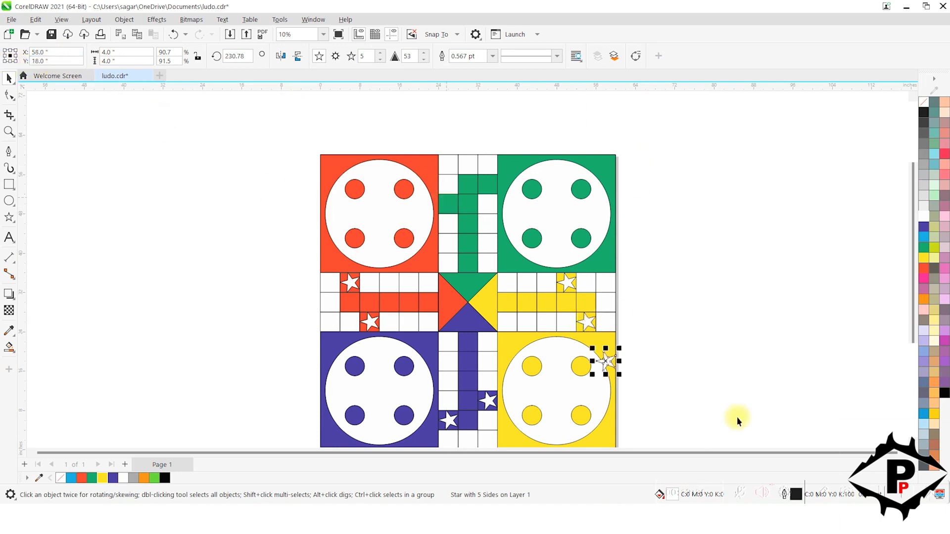
{"action": "left_click_drag", "start_coordinate": [603, 364], "coordinate": [448, 208]}
{"action": "left_click", "coordinate": [53, 52]}
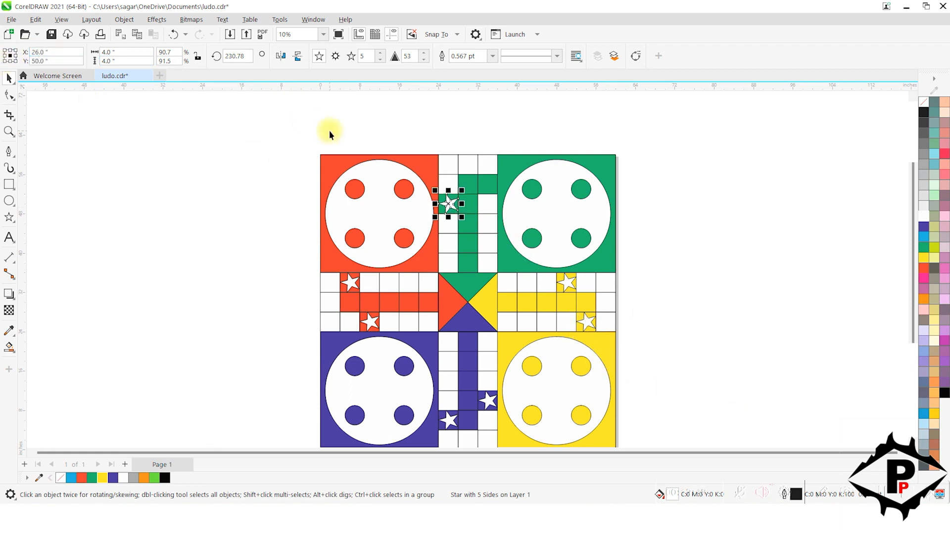
- Duplicate the star onto the right green marker square, set its position to X 34, Y 54 inches, and deselect it
{"action": "key", "text": "ctrl+d"}
{"action": "scroll", "coordinate": [347, 127], "scroll_direction": "up", "scroll_amount": 1}
{"action": "left_click_drag", "start_coordinate": [485, 227], "coordinate": [485, 227]}
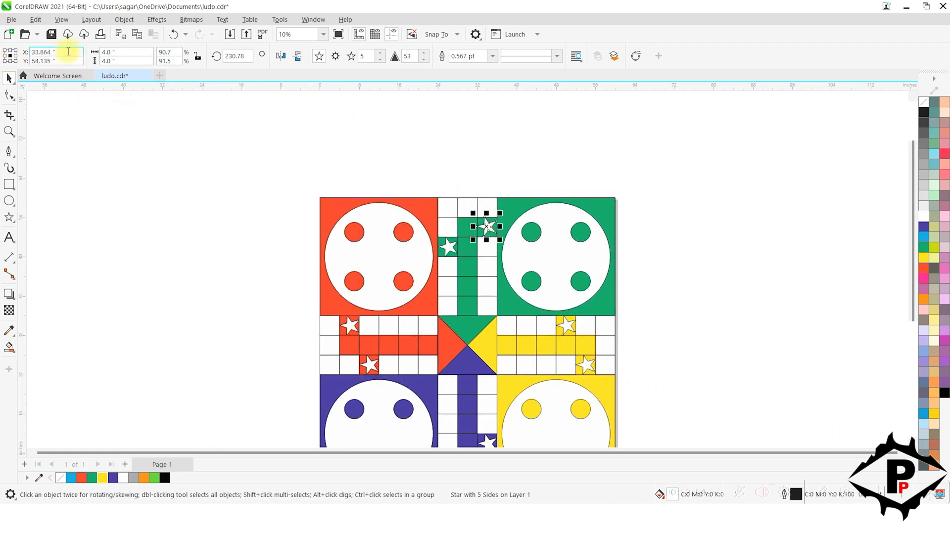
{"action": "left_click_drag", "start_coordinate": [68, 53], "coordinate": [3, 52]}
{"action": "type", "text": "34"}
{"action": "left_click_drag", "start_coordinate": [73, 60], "coordinate": [3, 63]}
{"action": "type", "text": "54"}
{"action": "key", "text": "Return"}
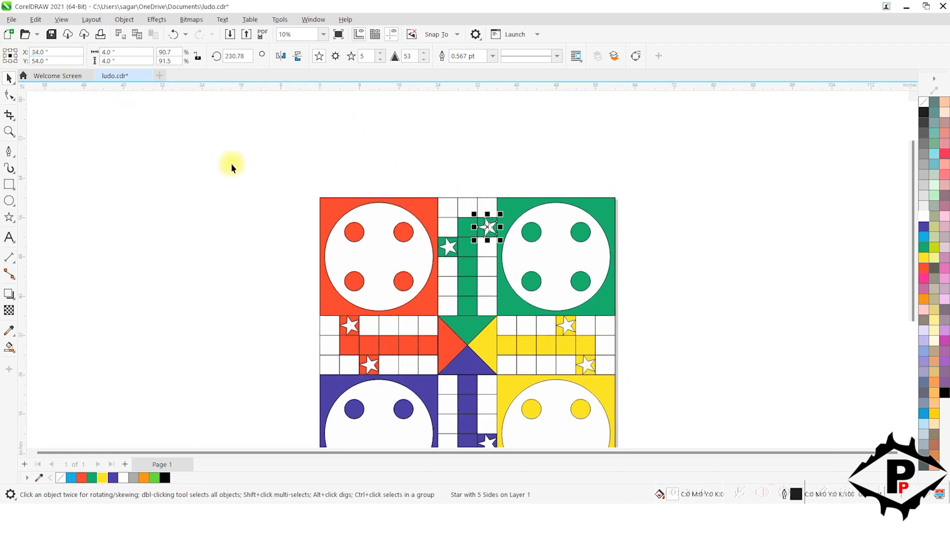
{"action": "scroll", "coordinate": [456, 240], "scroll_direction": "down", "scroll_amount": 3}
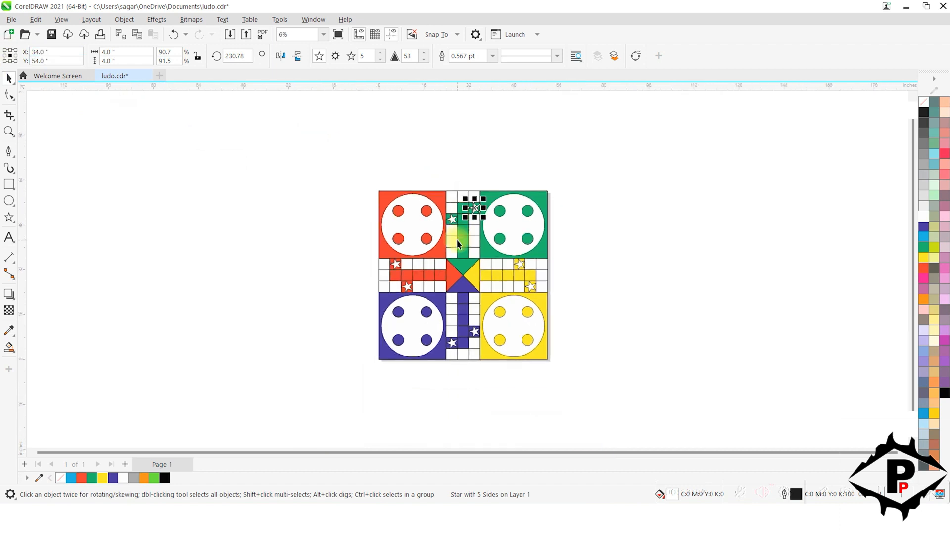
{"action": "left_click", "coordinate": [321, 282]}
{"action": "scroll", "coordinate": [320, 282], "scroll_direction": "up", "scroll_amount": 1}
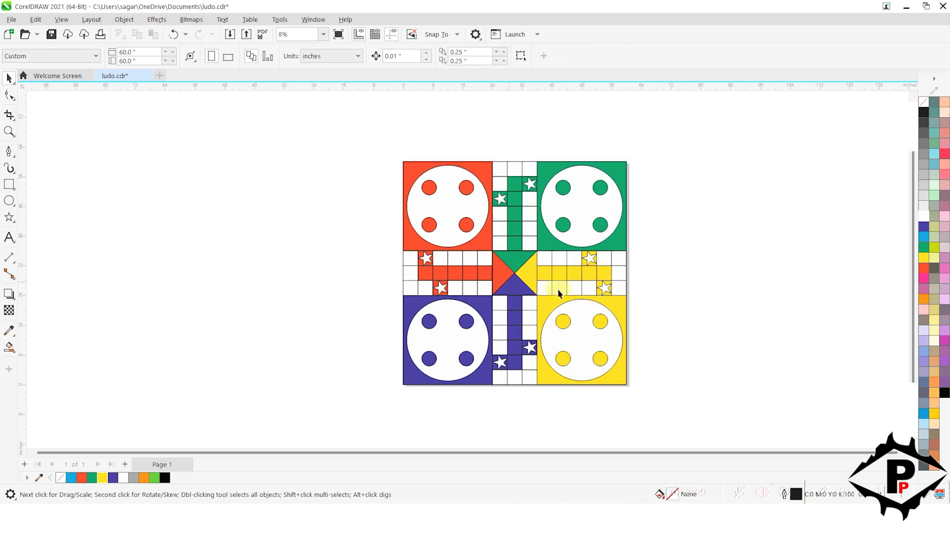
{"action": "scroll", "coordinate": [654, 304], "scroll_direction": "up", "scroll_amount": 1}
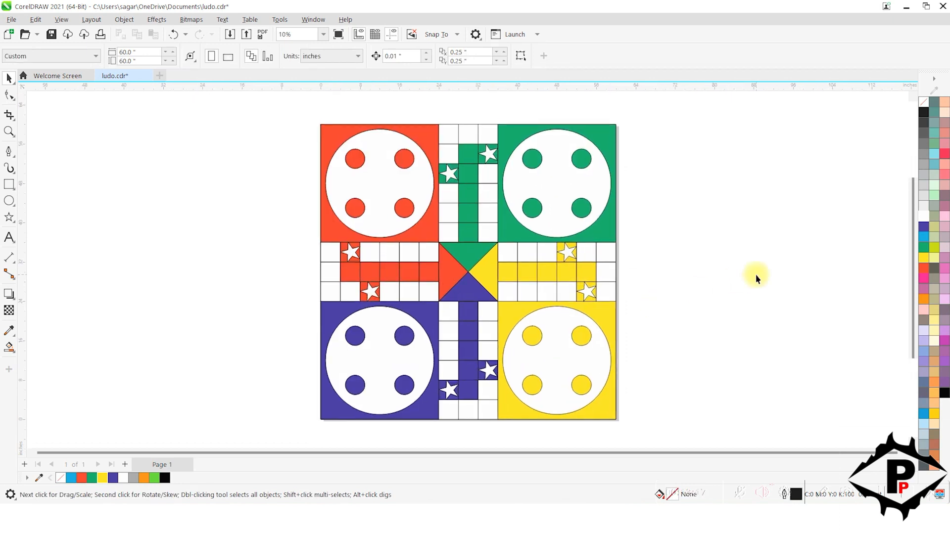